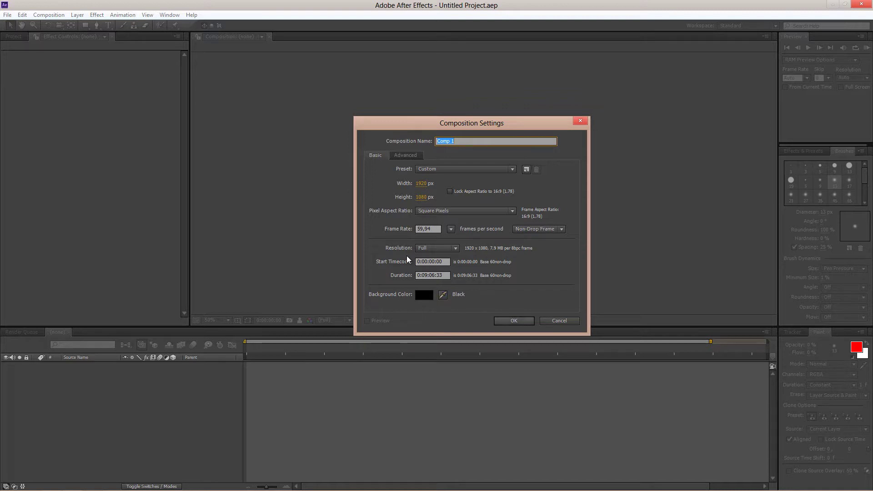
Create a 1920 × 1080 composition at 59.94 fps and rename it Logo/Text
key("Return")
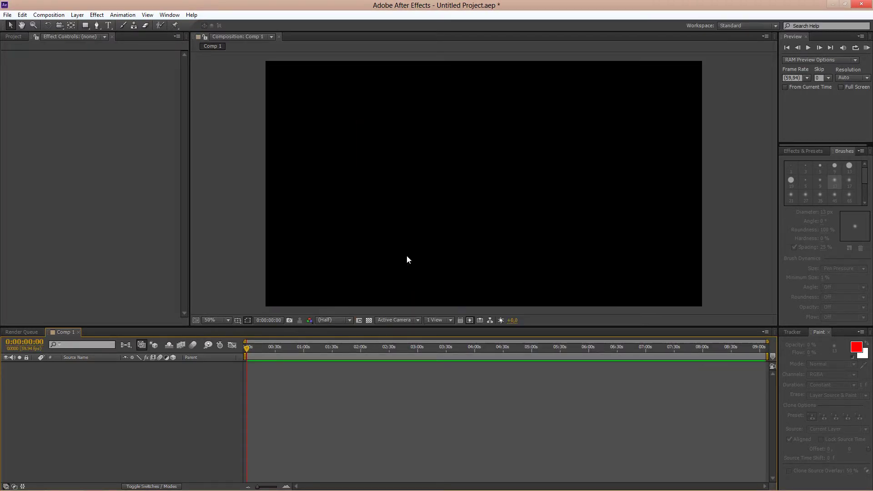
key("shift+F10")
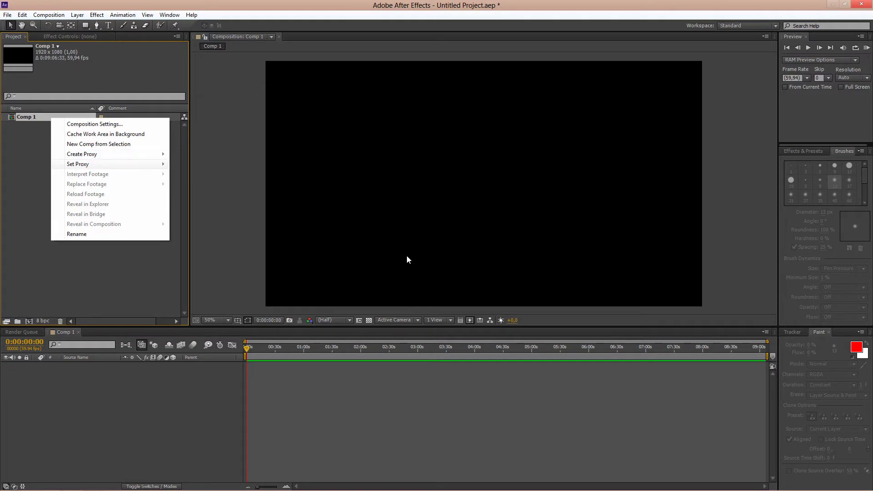
key("Down")
key("Return")
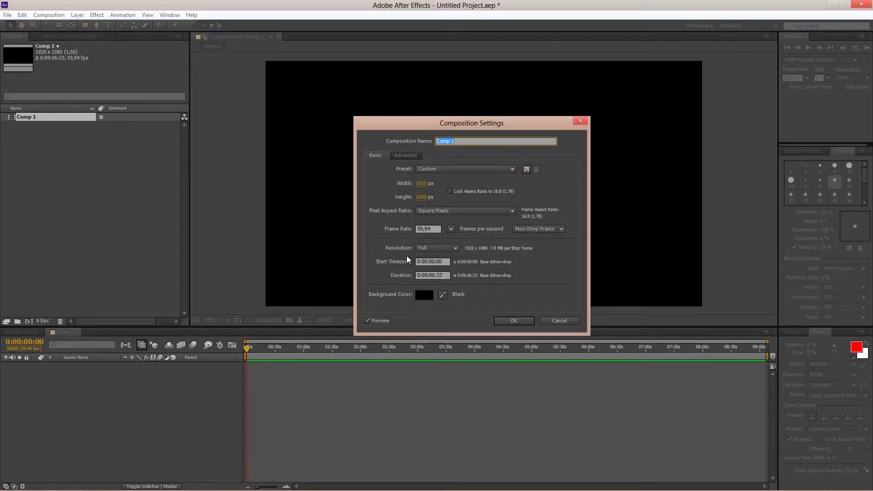
type("Logo/Text")
key("Return")
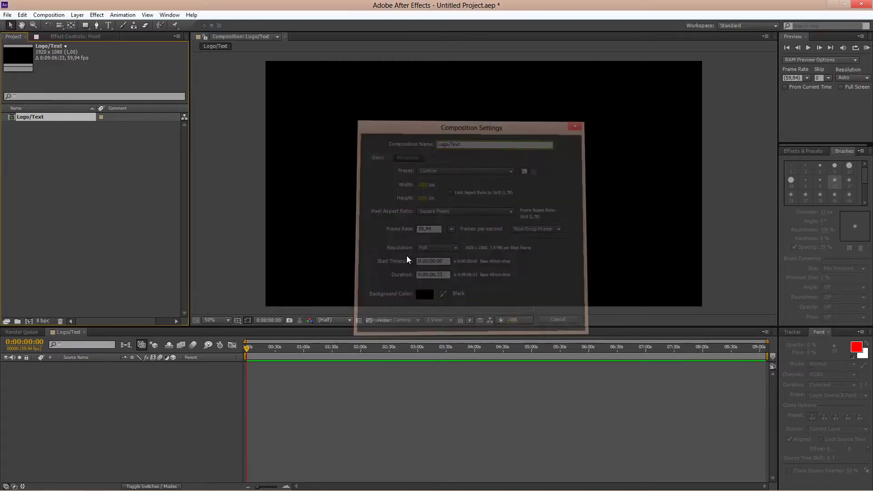
Add a text layer reading VFXON to the Logo/Text composition
key("ctrl+t")
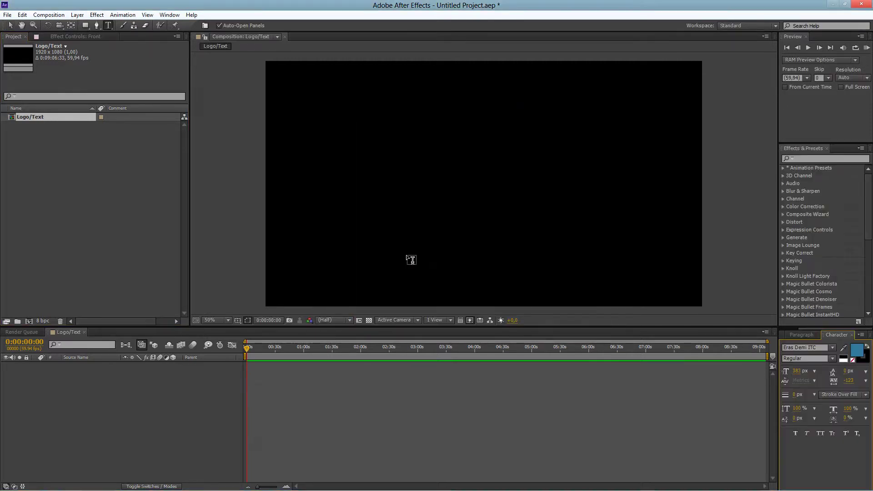
left_click(406, 255)
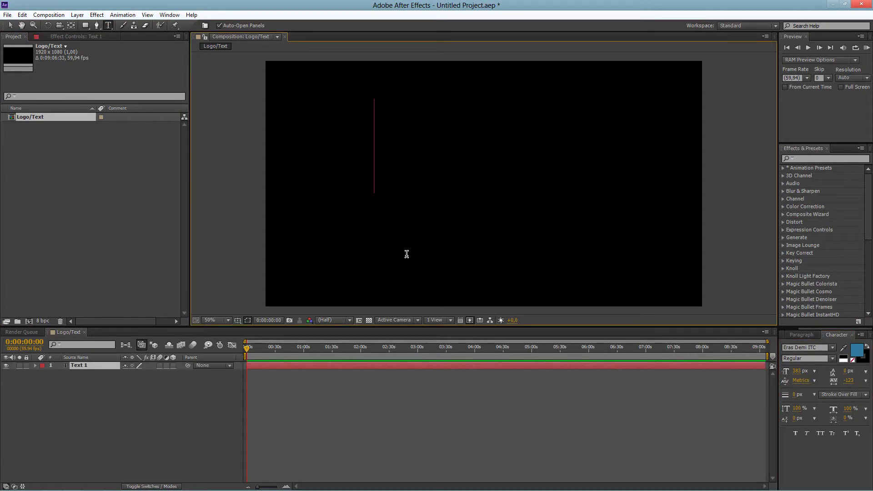
type("VFXON")
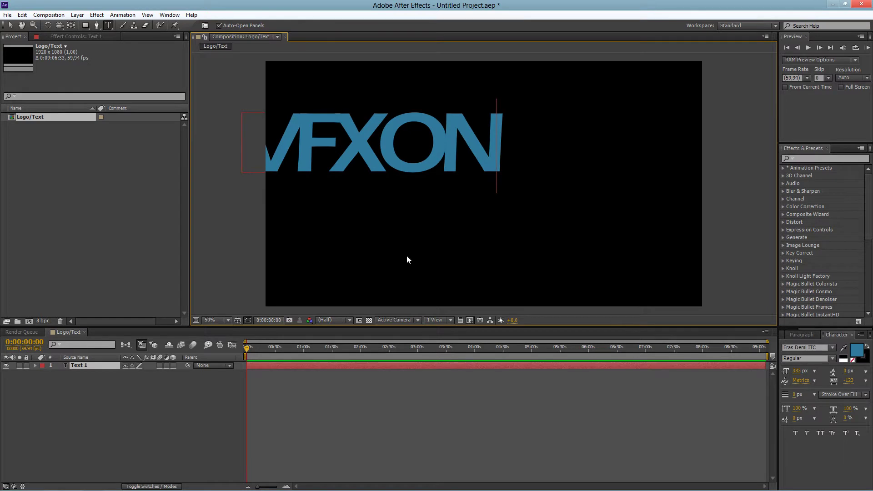
Show the title/action safe guides and move the VFXON text to the centre of the frame
left_click(237, 320)
left_click(268, 331)
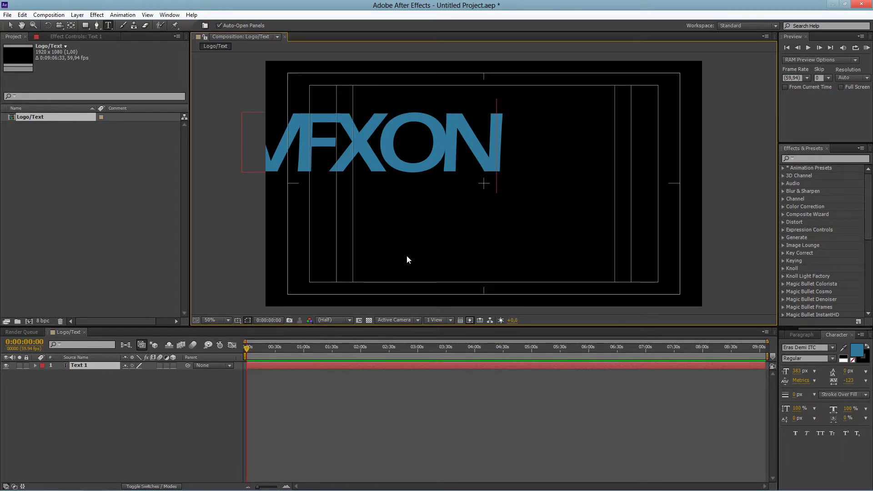
key("KP_Enter")
key("v")
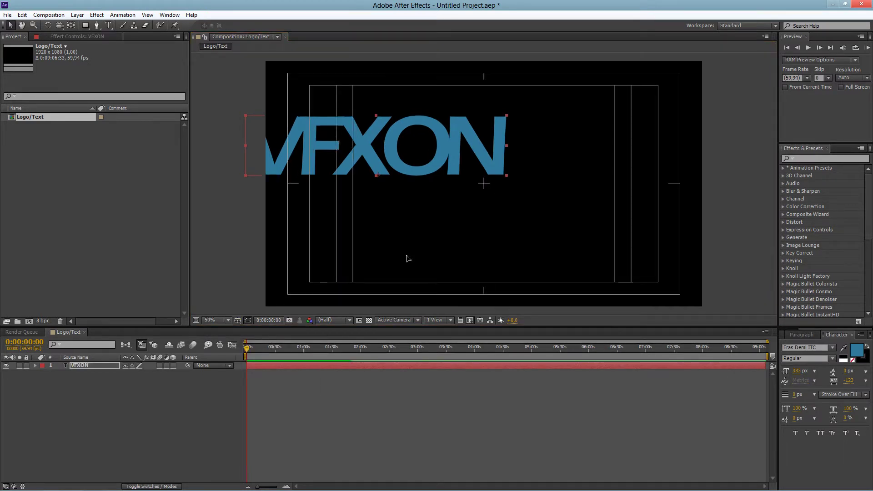
mouse_move(368, 145)
left_mouse_down()
mouse_move(473, 176)
mouse_move(481, 143)
mouse_move(477, 198)
mouse_move(477, 182)
left_mouse_up()
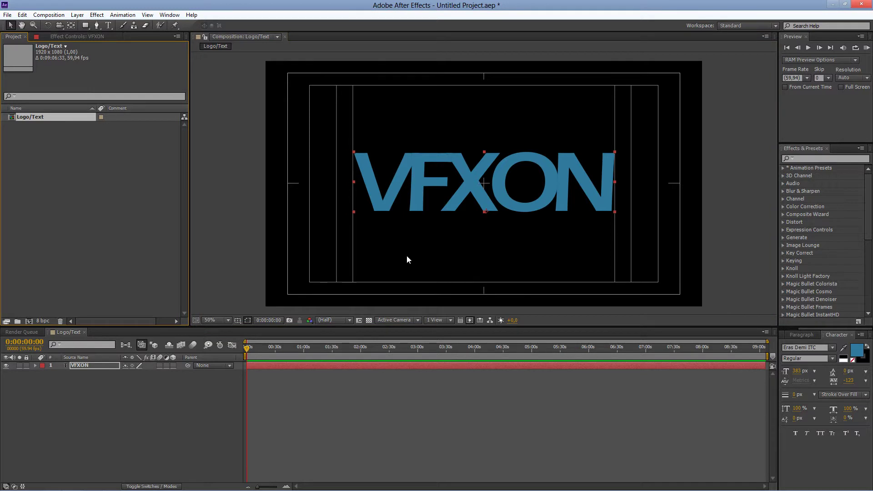
Create a second 1920 × 1080 composition at 59.94 fps named Glitch Fx
key("ctrl+n")
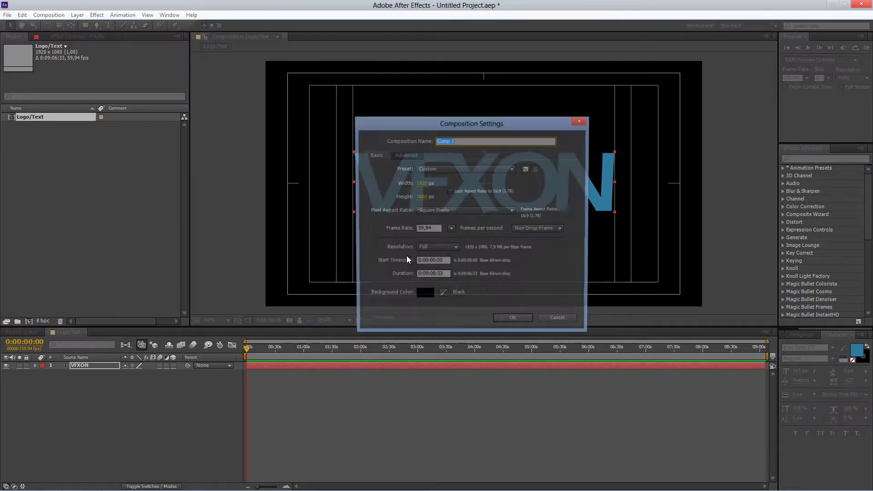
type("g")
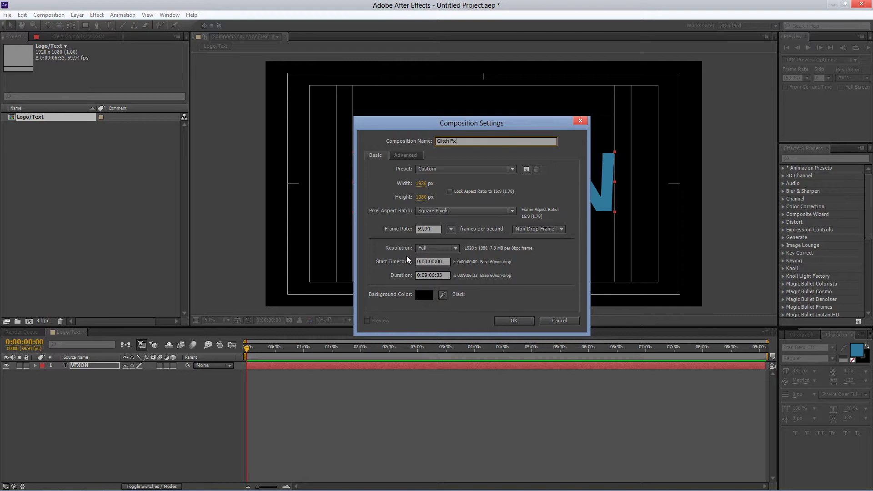
type("litch Fx")
key("Return")
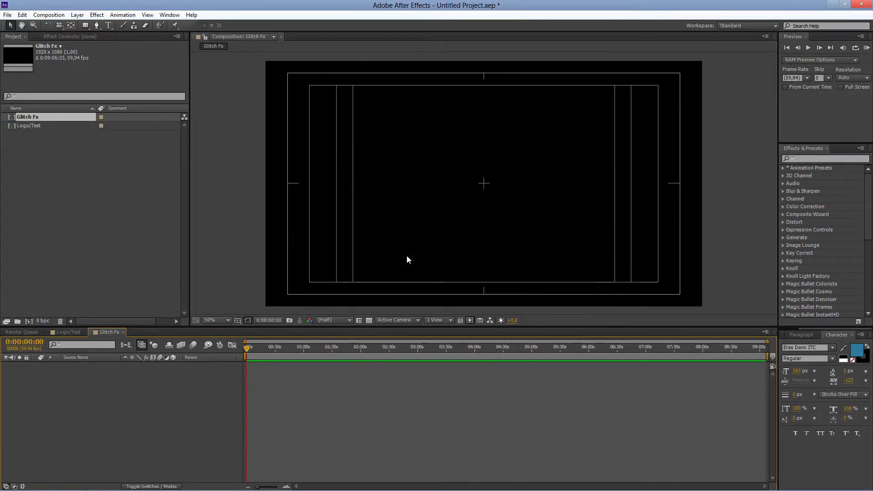
Place the Logo/Text composition twice as layers in the Glitch Fx composition
key("Down")
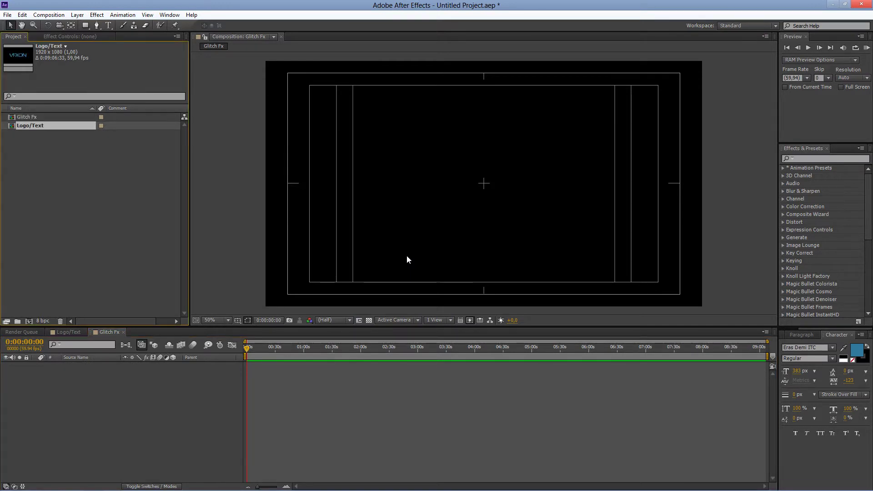
key("ctrl+/")
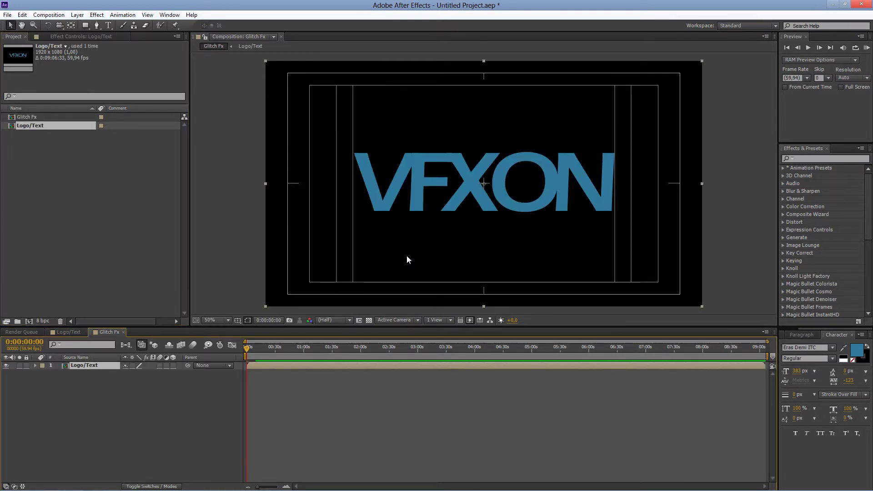
key("ctrl+/")
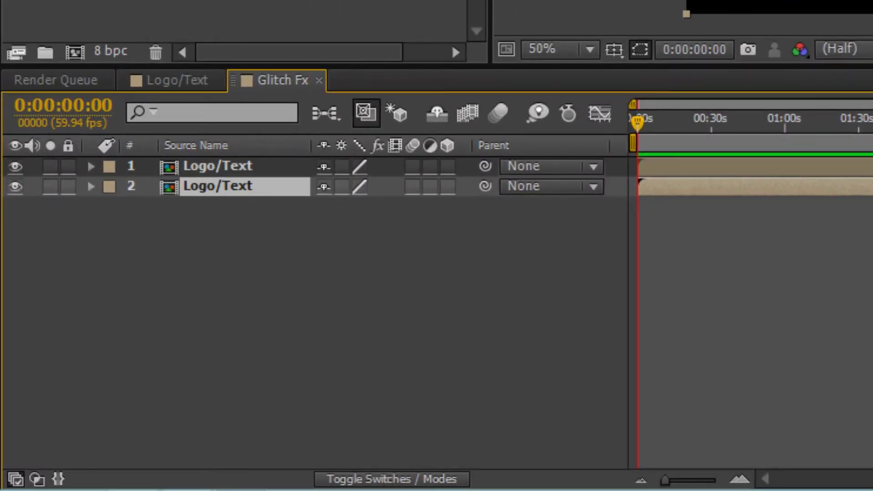
left_click(341, 166)
left_click(341, 186)
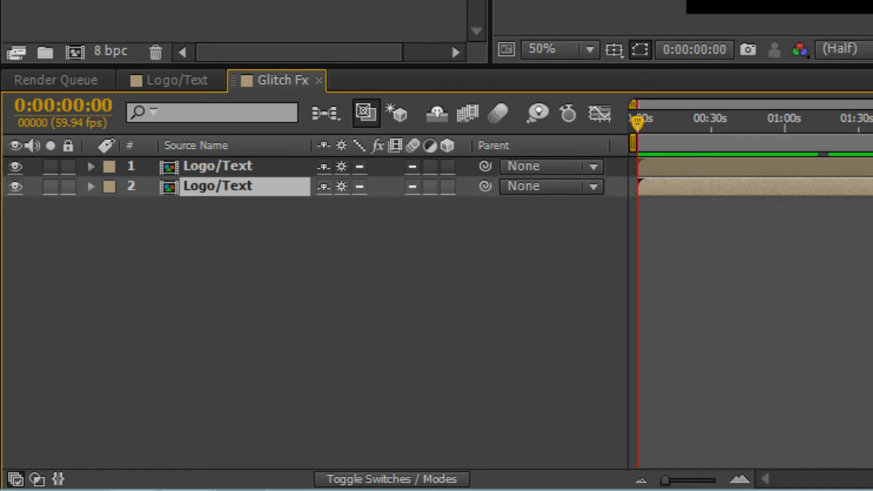
left_click(341, 166)
left_click(341, 187)
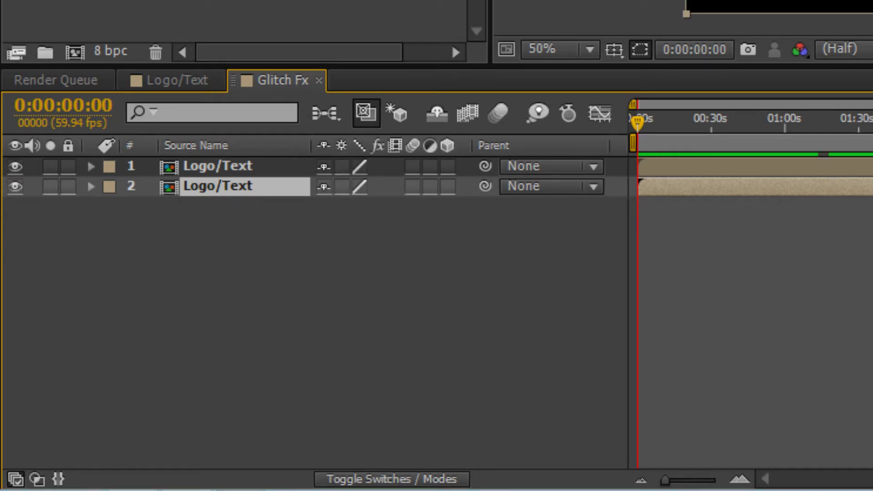
Enable motion blur and collapse transformations on both Logo/Text layers, and enable motion blur for the Glitch Fx composition
left_click(412, 167)
left_click(412, 186)
left_click(341, 166)
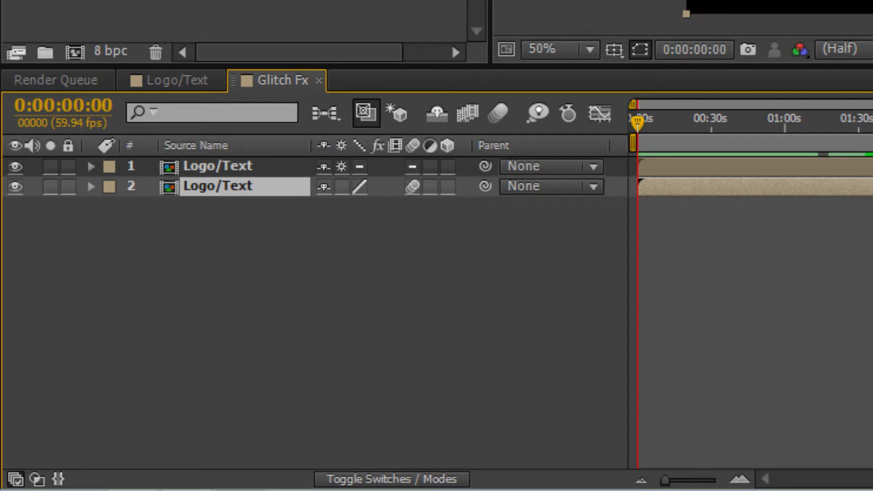
left_click(341, 186)
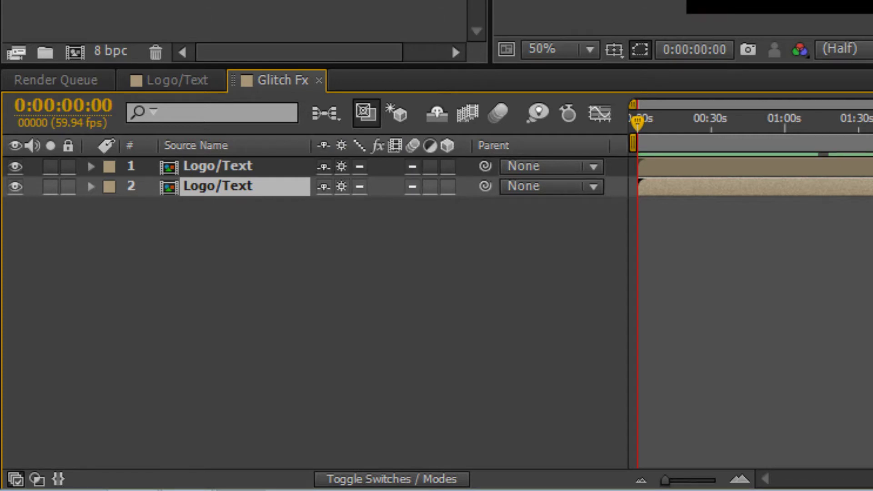
left_click(498, 113)
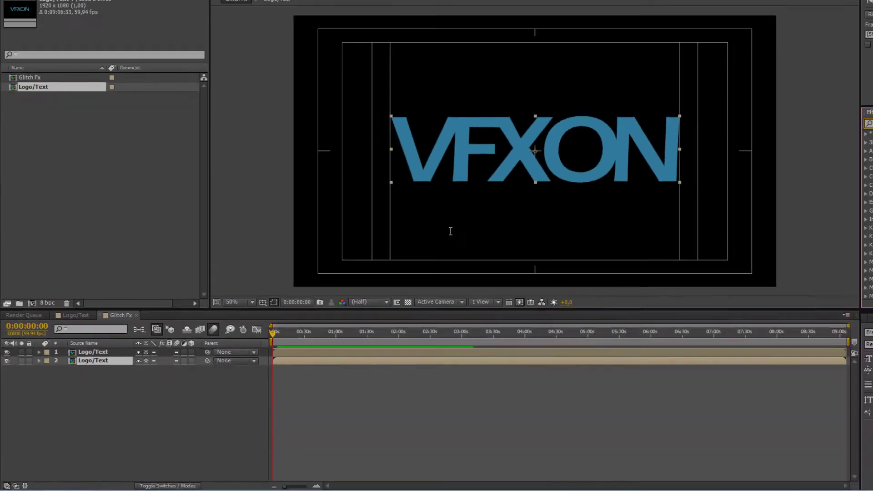
Search the effects for Pixel and apply CC Pixel Polly to the upper Logo/Text layer
type("P")
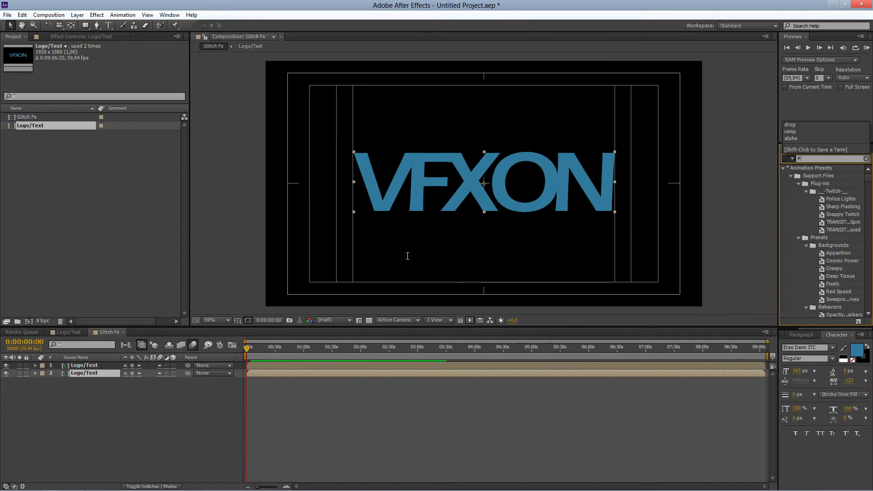
type("ixel")
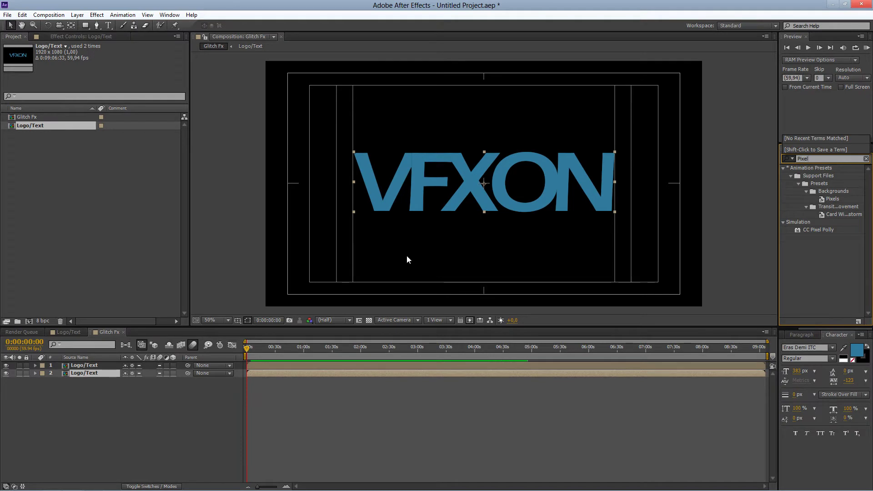
key("Return")
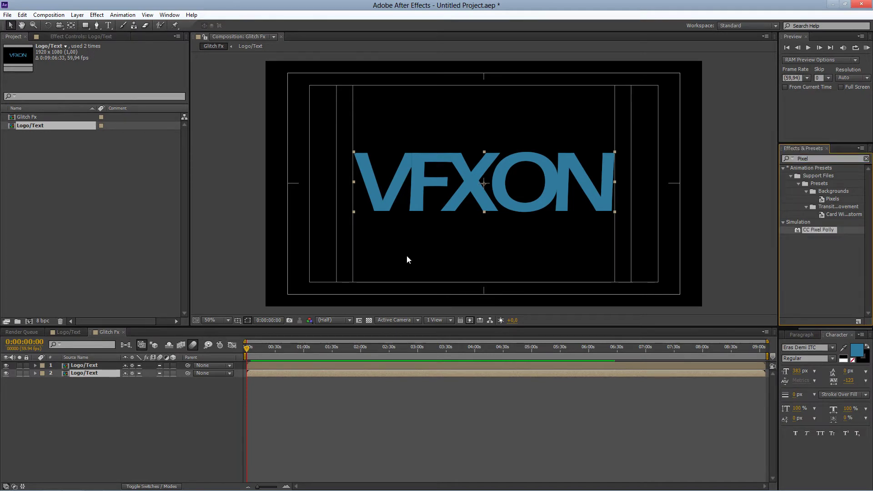
mouse_move(818, 229)
left_mouse_down()
mouse_move(300, 299)
mouse_move(93, 366)
left_mouse_up()
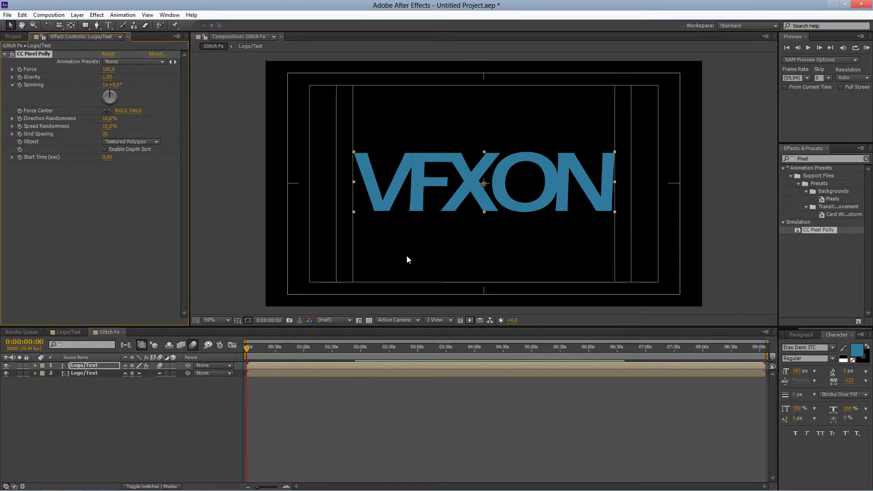
Find the Box Blur and Exposure effects and add them below CC Pixel Polly on the upper Logo/Text layer
key("ctrl+f")
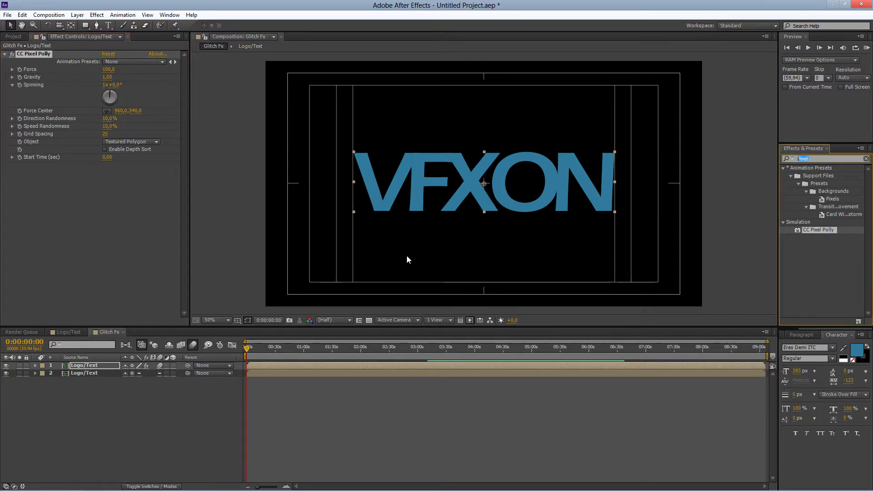
type("Box")
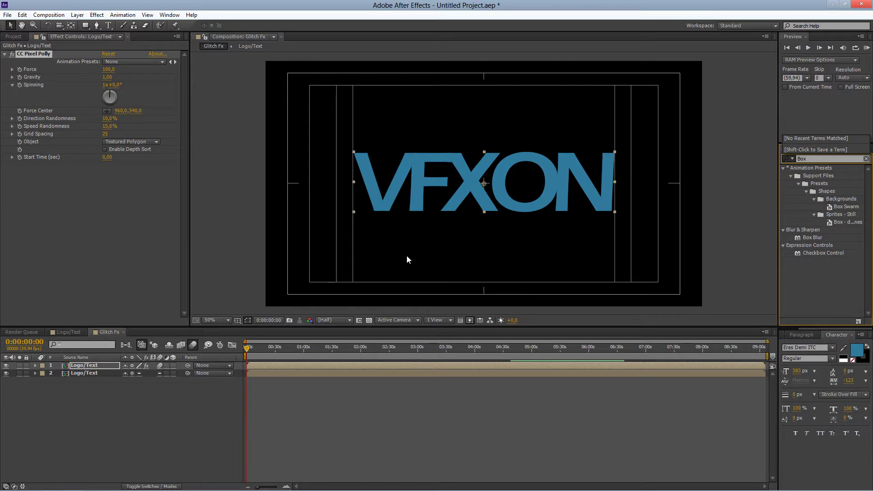
left_click_drag(812, 237, 114, 200)
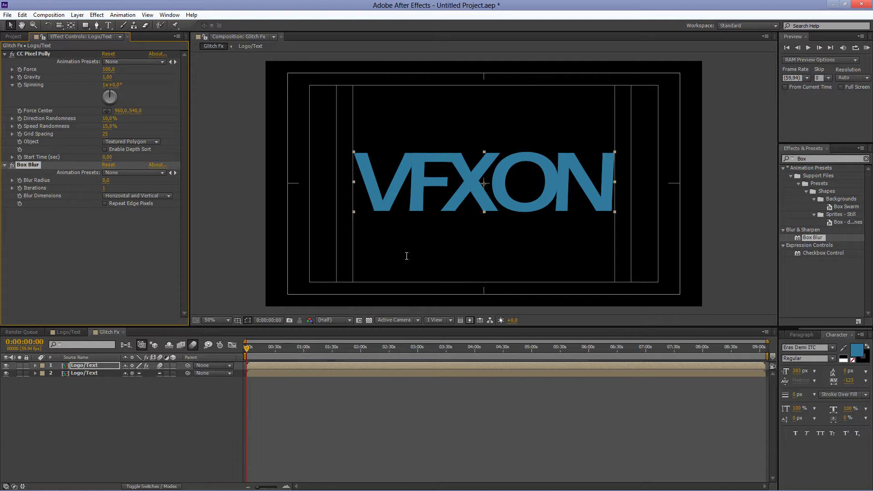
key("ctrl+5")
type("Expo")
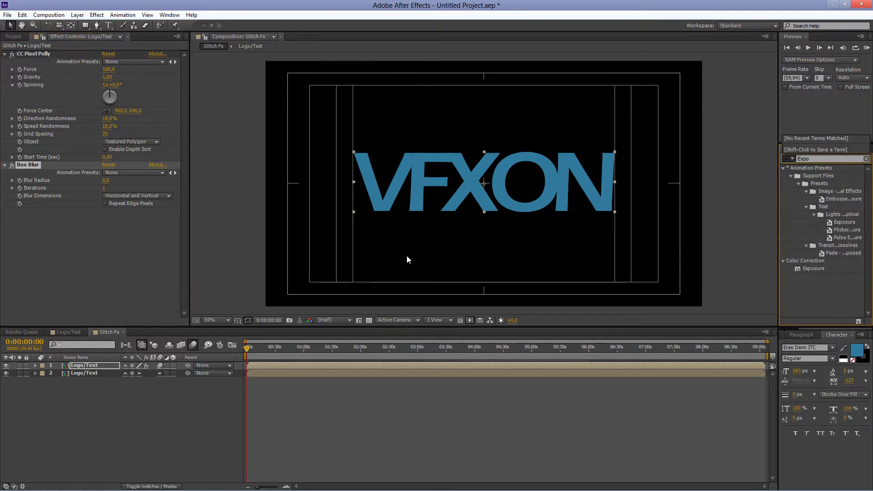
left_click_drag(814, 268, 113, 254)
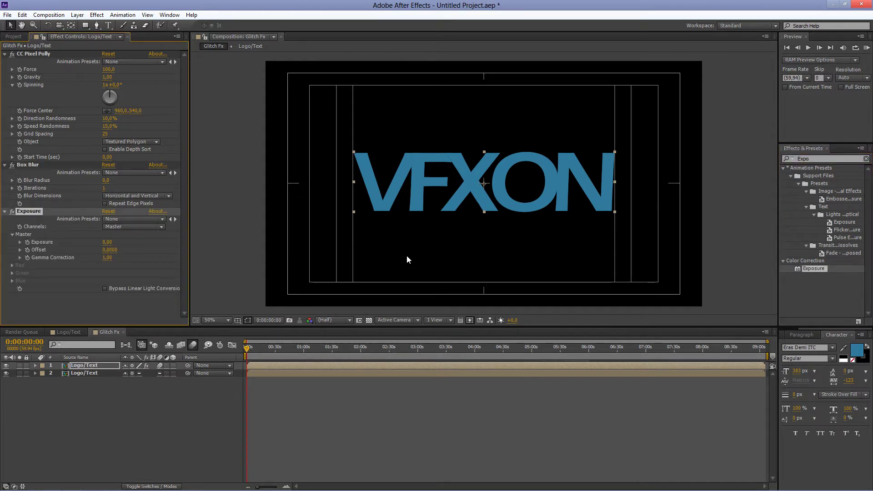
Copy CC Pixel Polly, Box Blur and Exposure from the upper layer to the lower Logo/Text layer
key("shift+Up")
key("shift+Up")
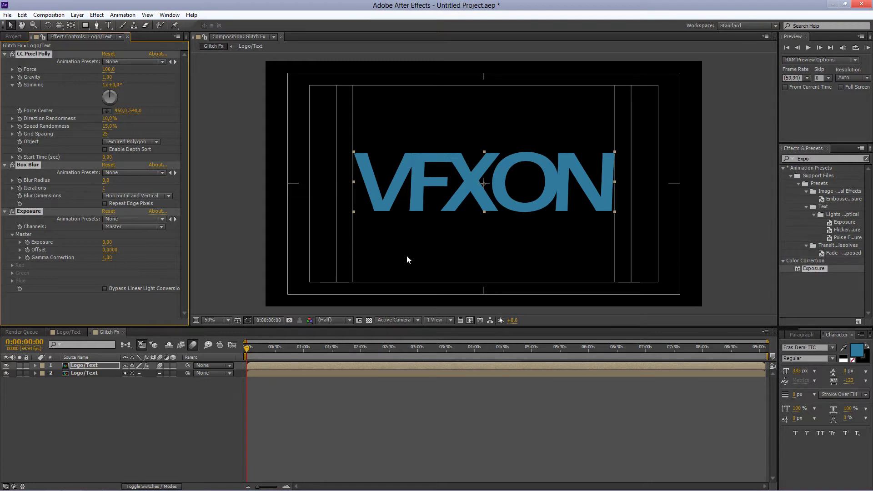
key("ctrl+Down")
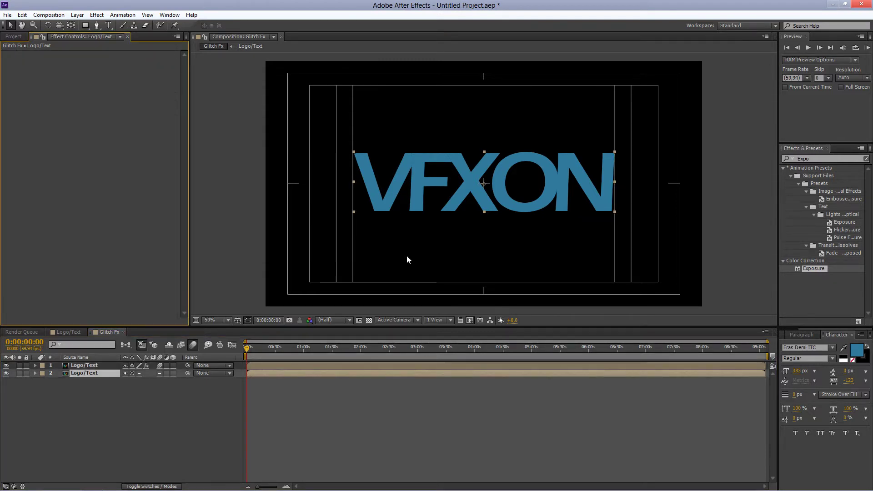
key("ctrl+v")
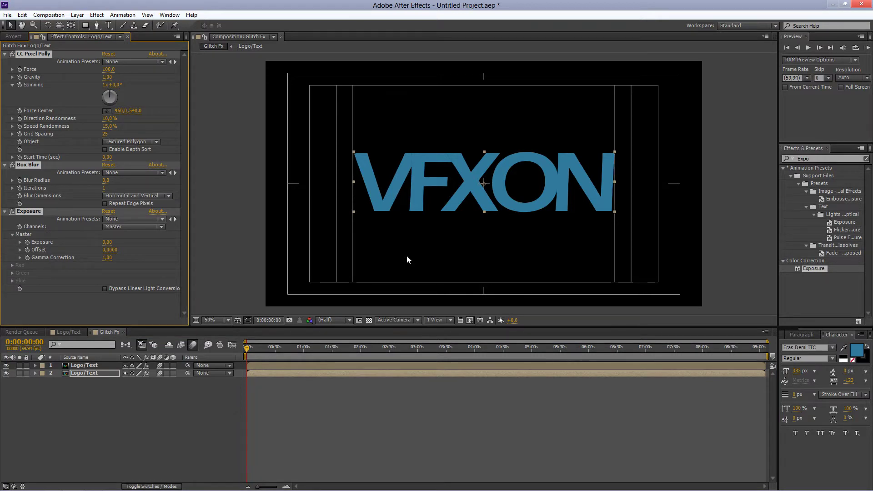
Move the Exposure effect above Box Blur in the lower Logo/Text layer's effect order
key("F2")
key("Up")
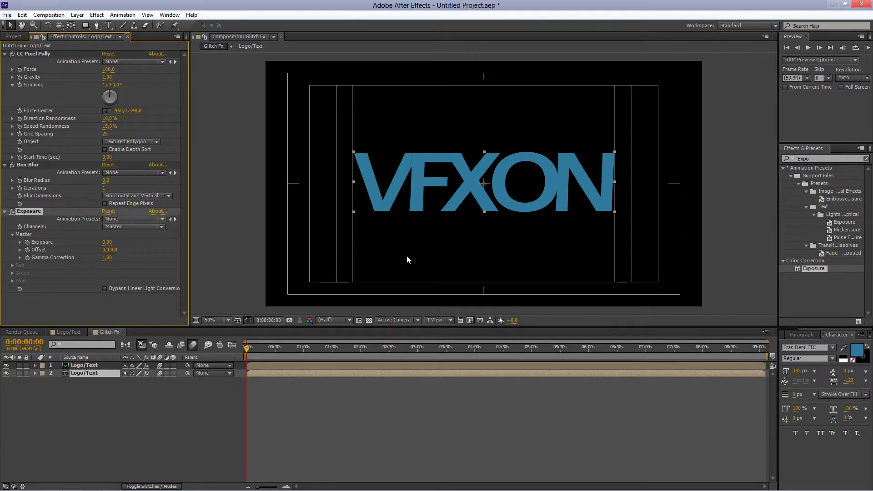
key("ctrl+alt+Up")
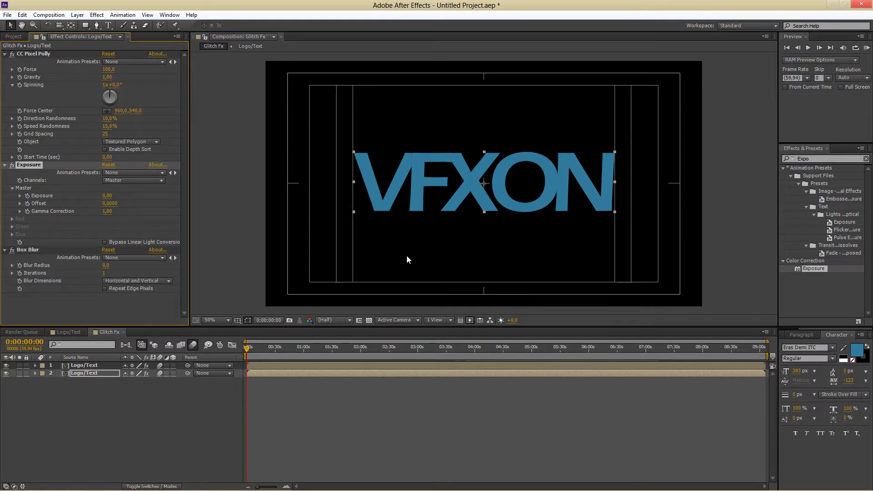
Change the lower Logo/Text layer's blending mode to Linear Light
key("F4")
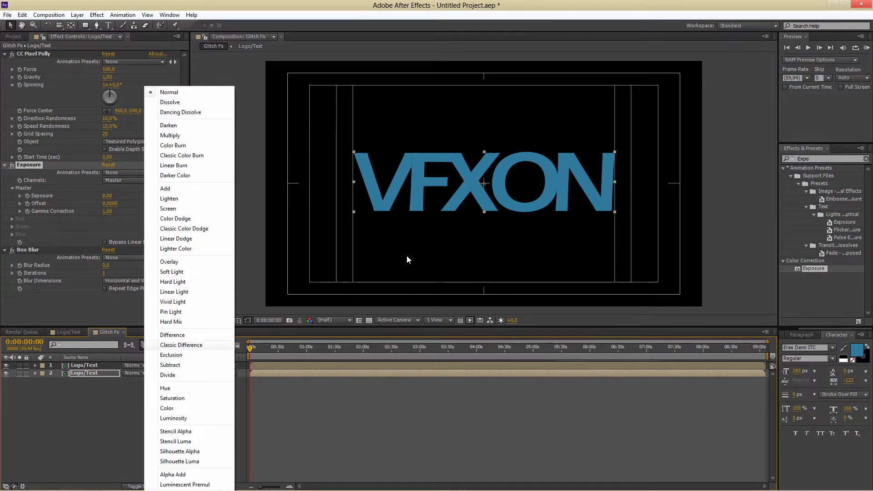
key("Down")
key("Down")
key("Up")
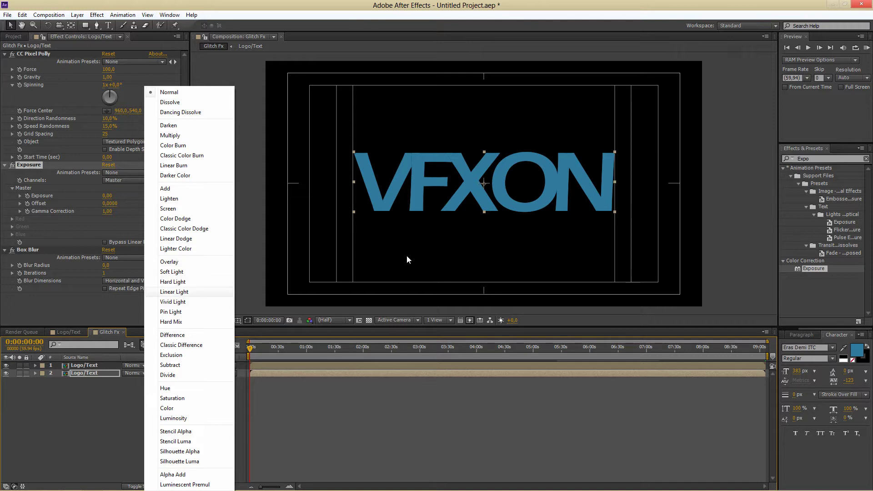
key("Return")
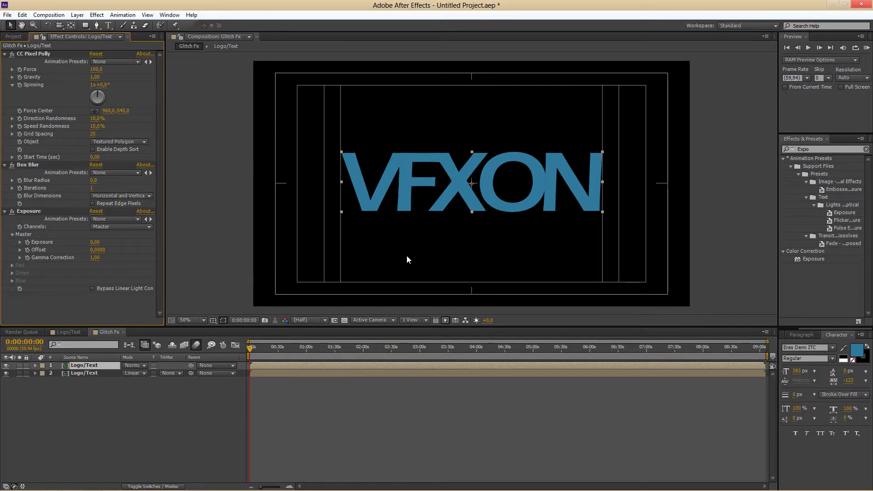
At frame 2, add an Opacity keyframe to the upper Logo/Text layer and an Exposure keyframe to the lower one
key("alt+shift+j")
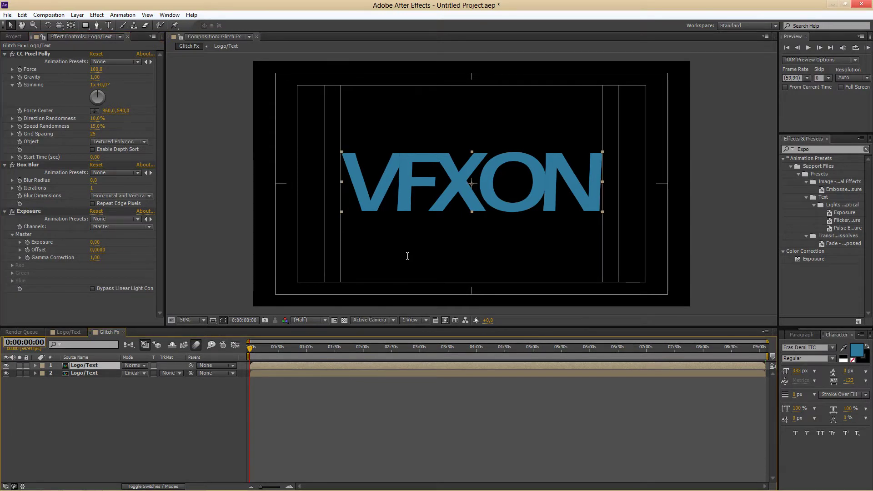
type("2")
key("Return")
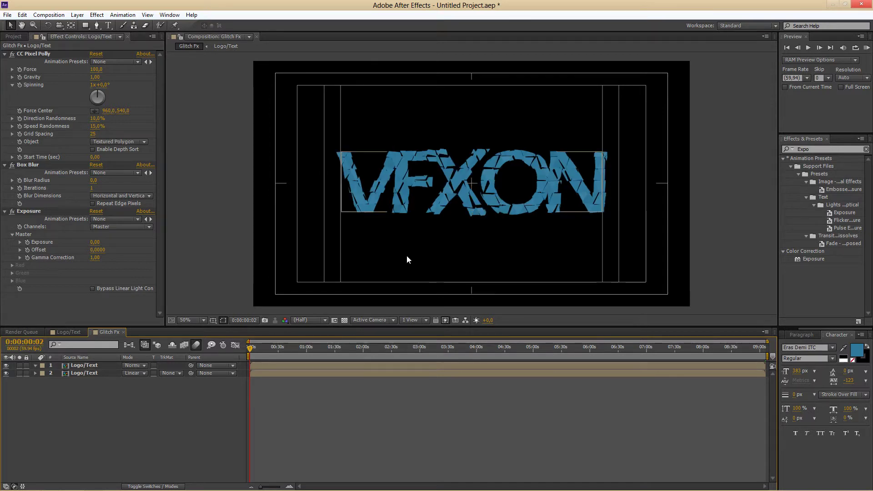
key("ctrl+grave")
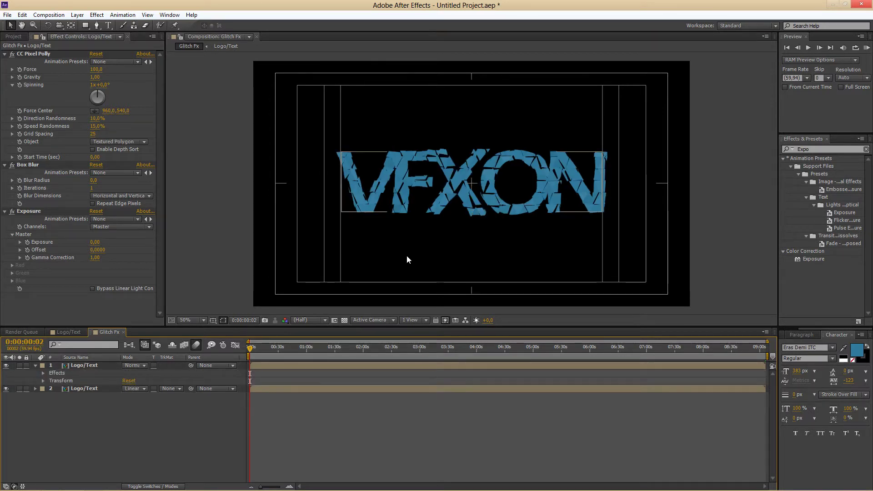
key("ctrl+grave")
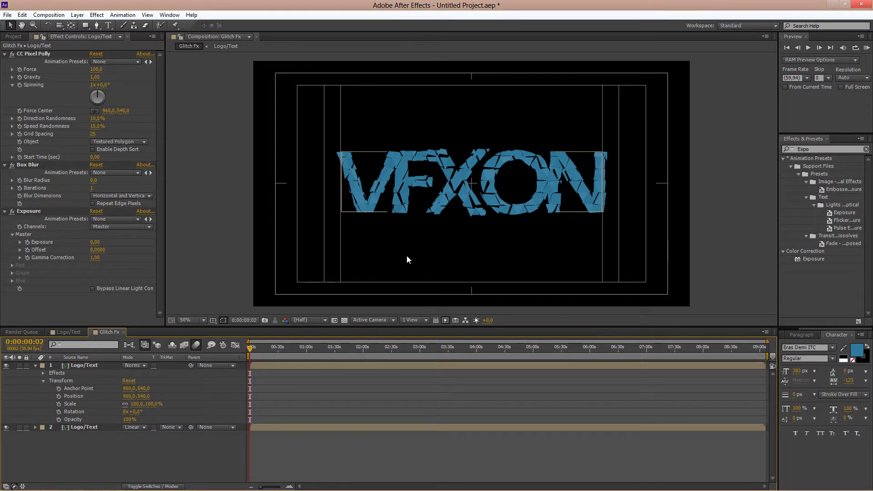
left_click(59, 419)
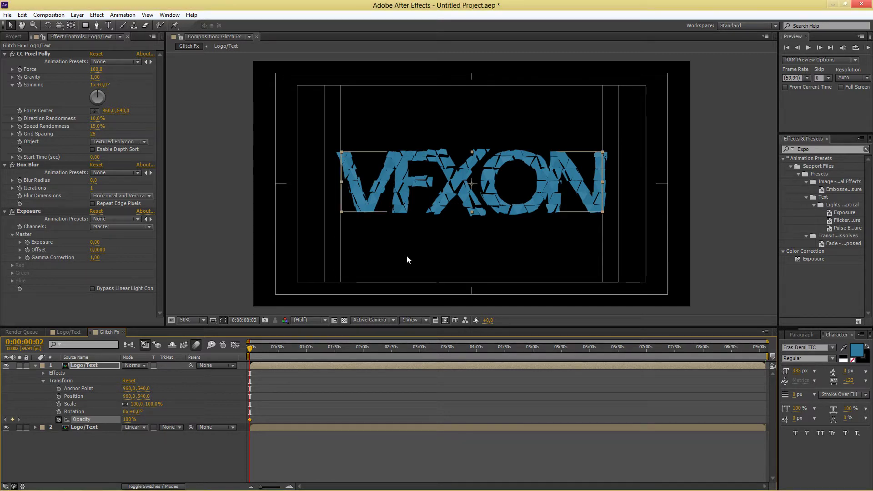
key("ctrl+Down")
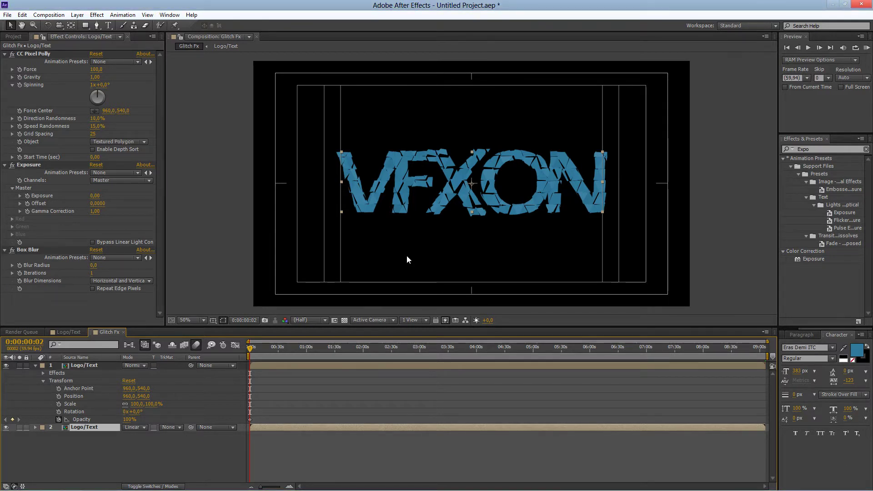
left_click(27, 196)
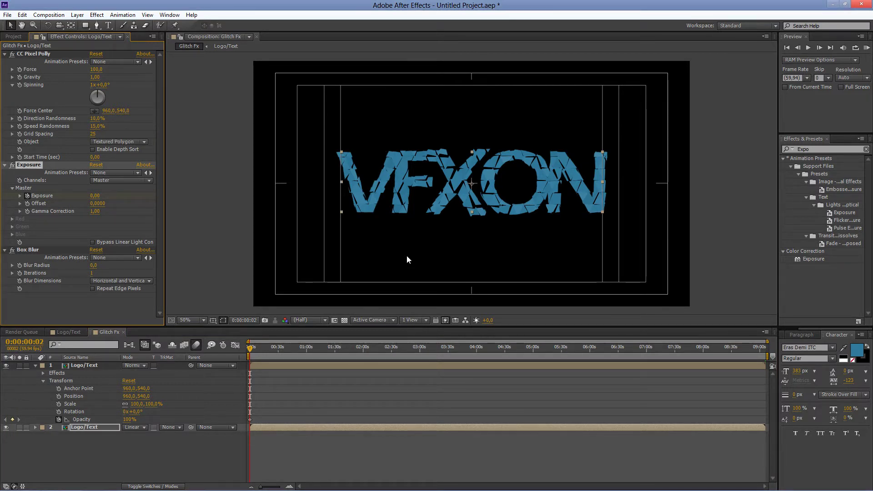
At frame 4, add Box Blur Blur Radius keyframes to both the lower and the upper Logo/Text layers
key("Page_Down")
key("Page_Down")
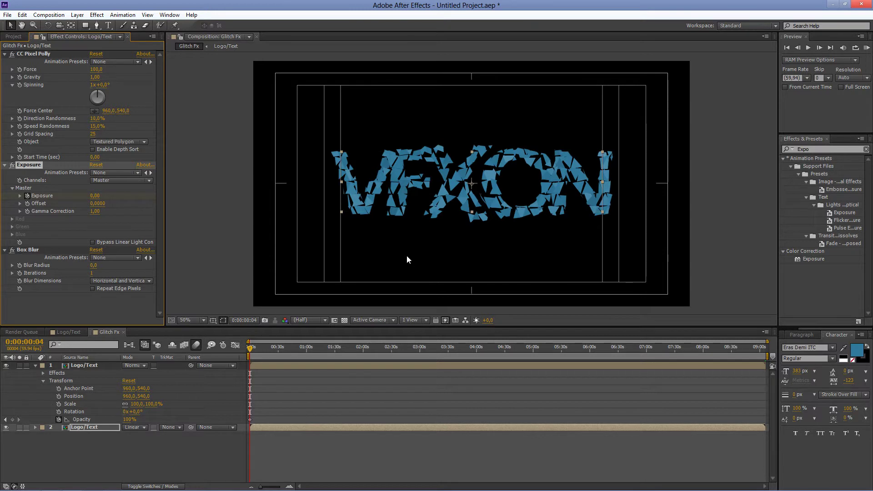
key("ctrl+grave")
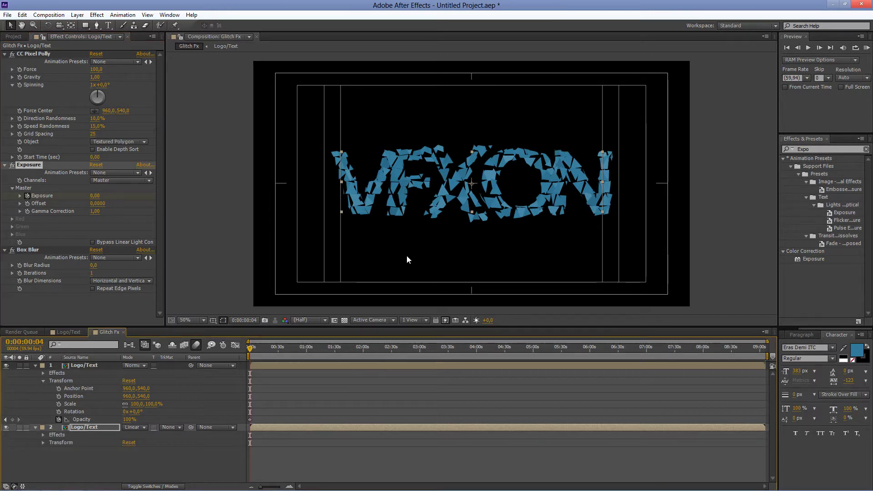
key("Down")
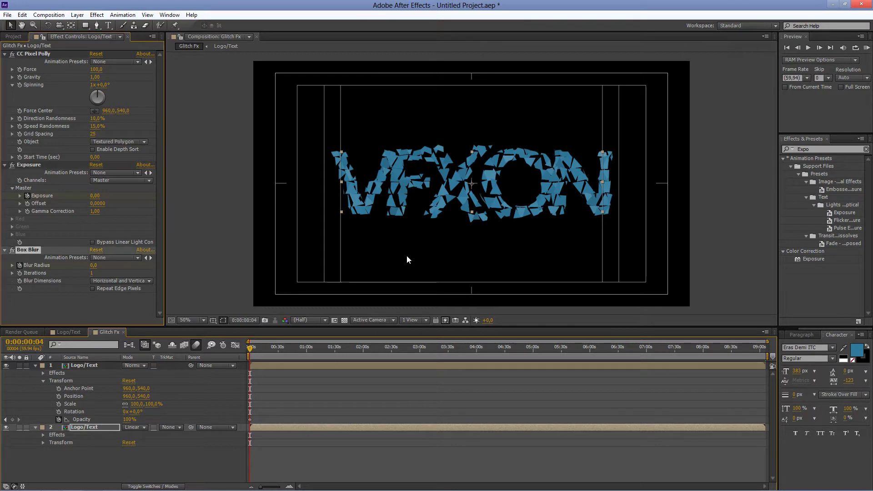
key("ctrl+Up")
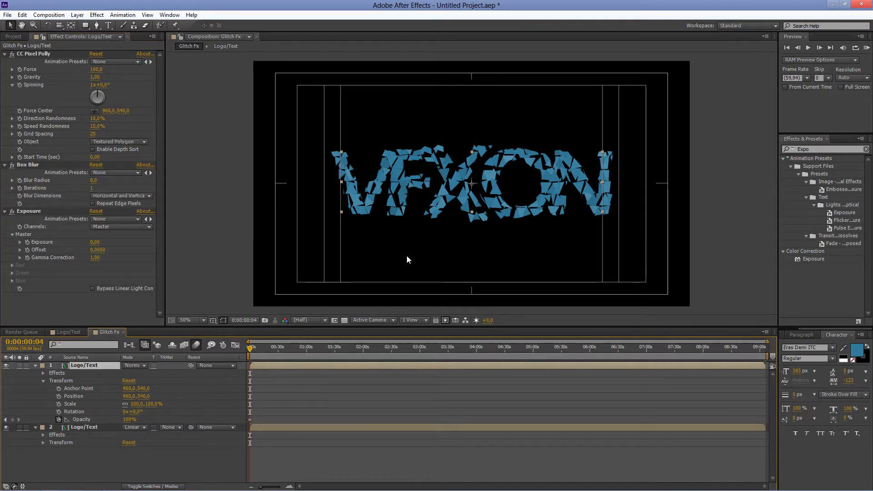
key("ctrl+z")
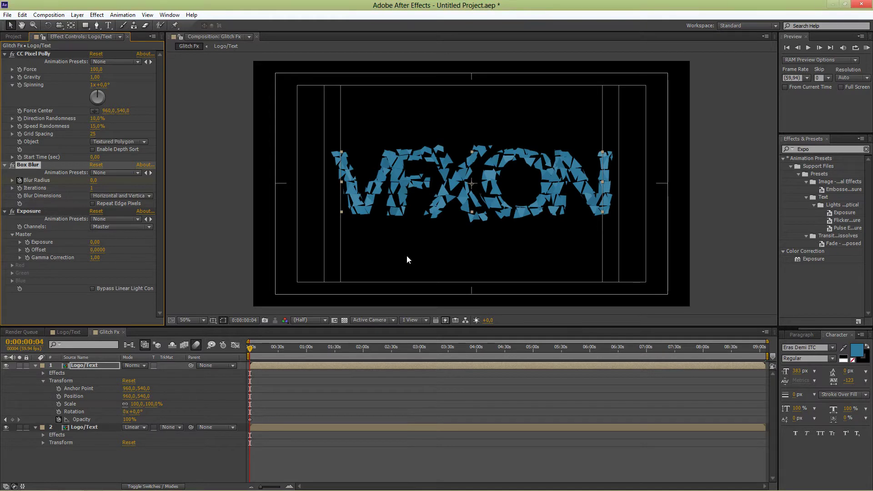
At frame 8, set the Exposure effect's master exposure on the upper Logo/Text layer to 3,3
key("Page_Down")
key("Page_Down")
key("Page_Down")
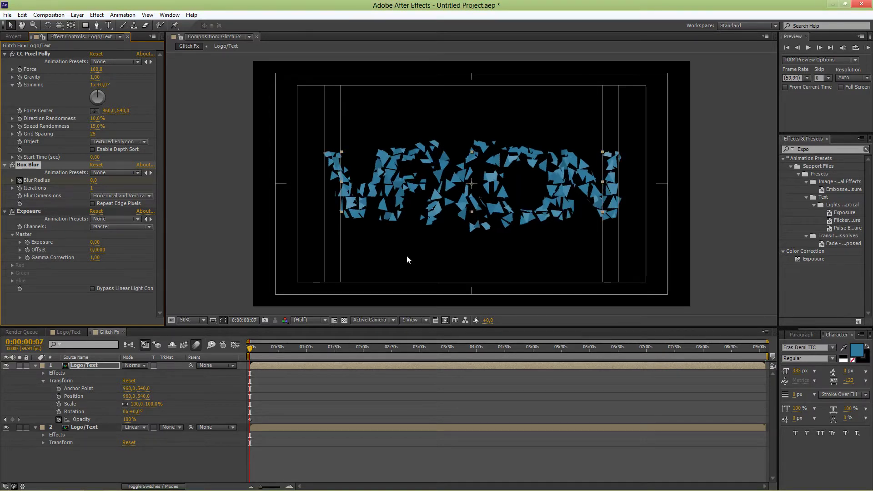
key("Page_Down")
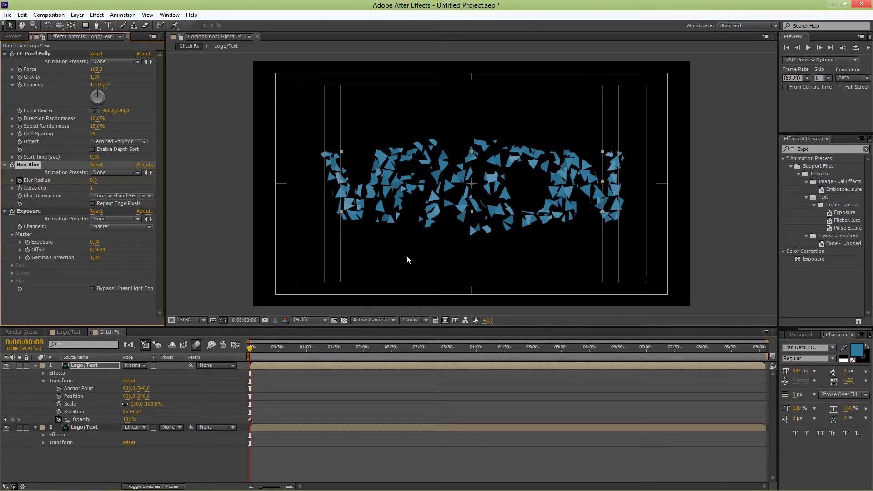
left_click(95, 242)
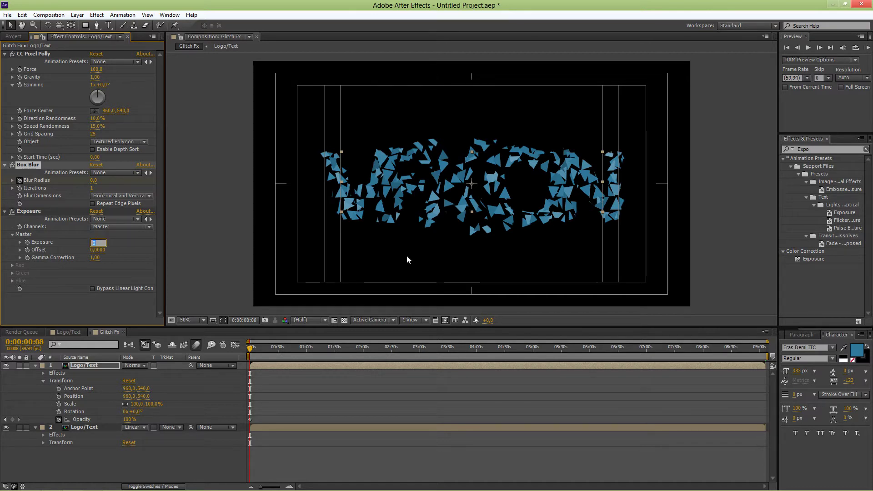
type("3,3")
key("Return")
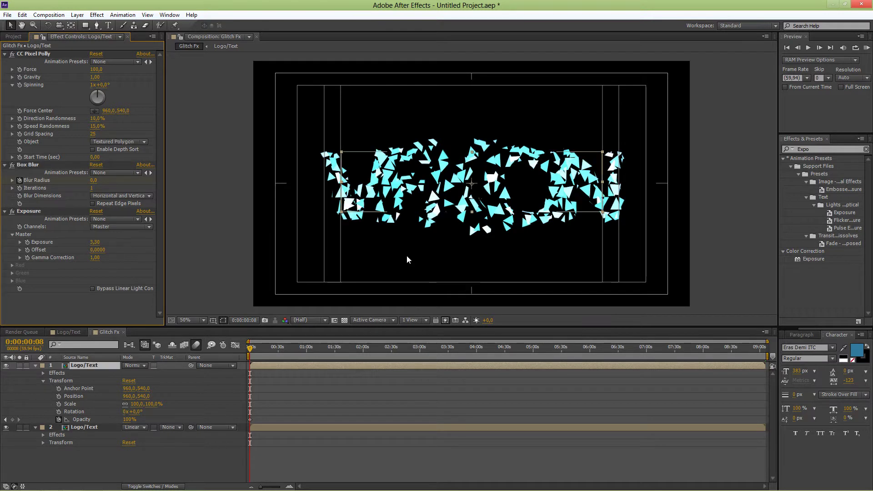
Set the lower Logo/Text layer's master Exposure value to 3,3 at frame 8
key("ctrl+Down")
left_click(95, 196)
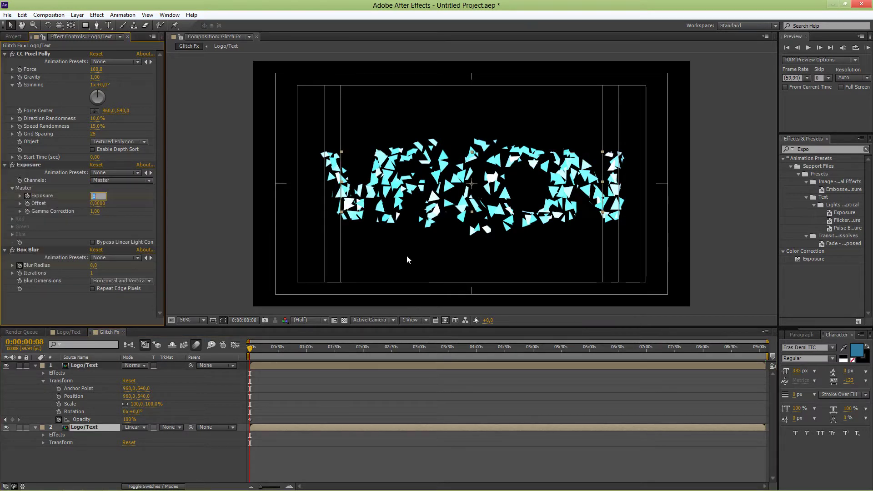
type("3,3")
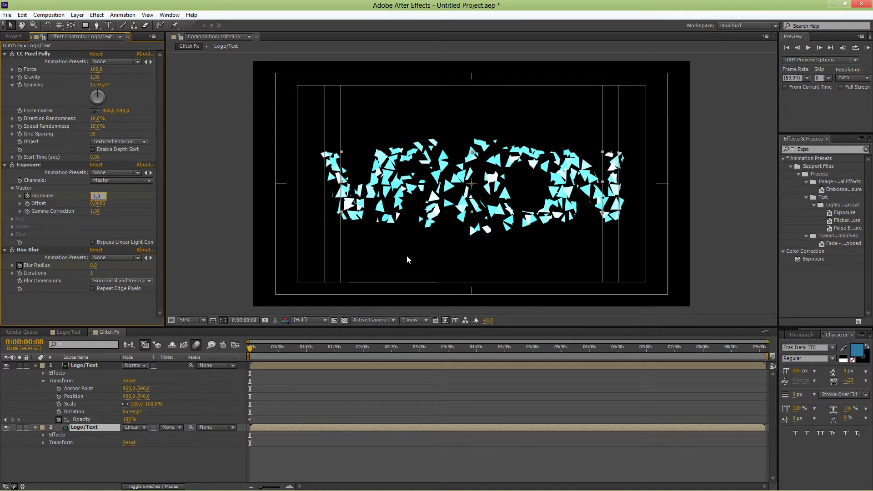
key("Return")
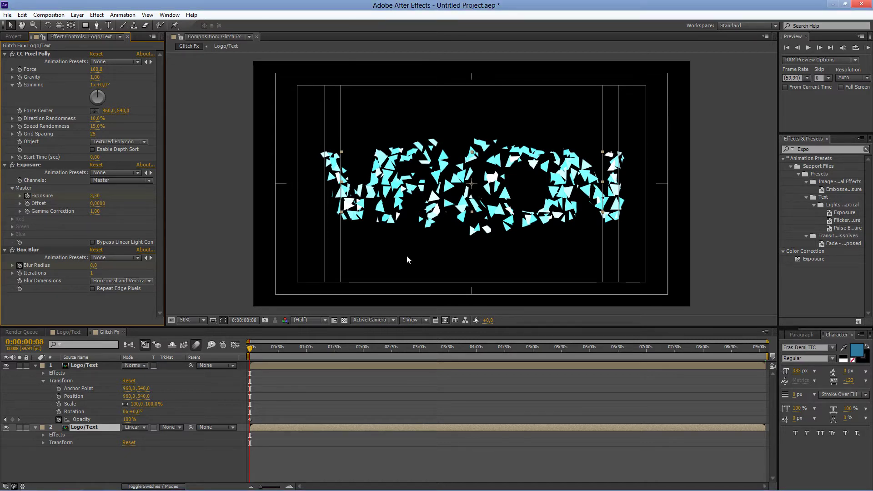
At frame 13, add an Opacity keyframe to the lower Logo/Text layer
key("space")
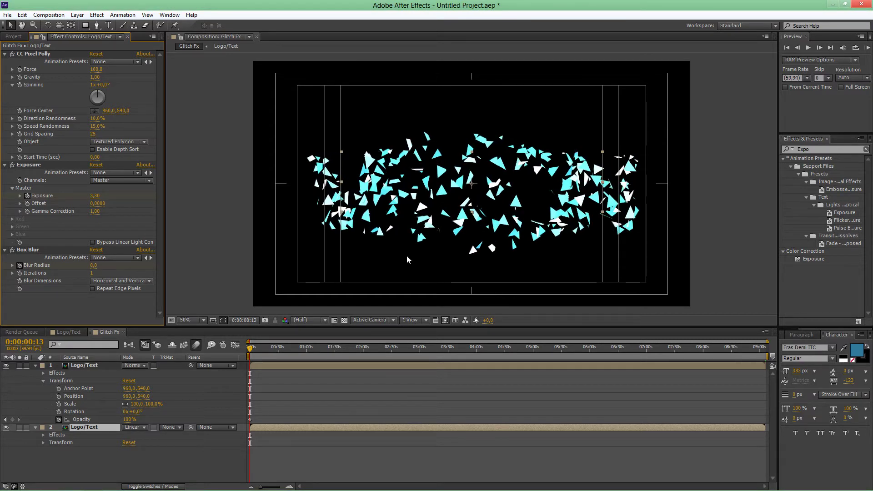
left_click(44, 443)
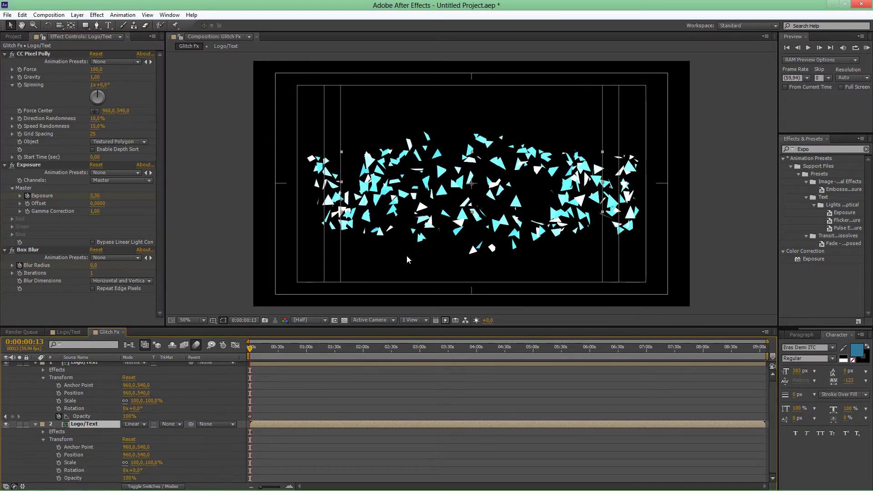
key("alt+shift+t")
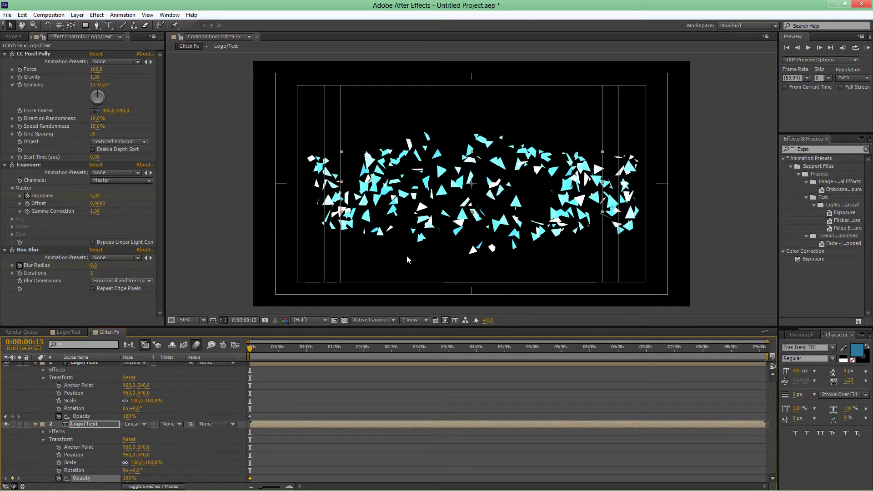
At frame 25, set the upper Logo/Text layer's Box Blur Blur Radius to 3
key("equal")
key("equal")
key("equal")
key("equal")
key("equal")
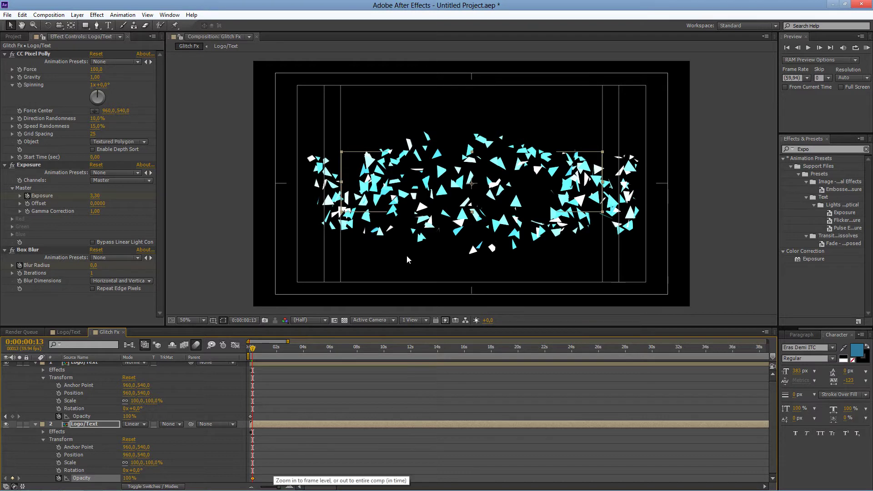
key("Page_Down")
key("Page_Down")
key("Page_Down")
key("Page_Down")
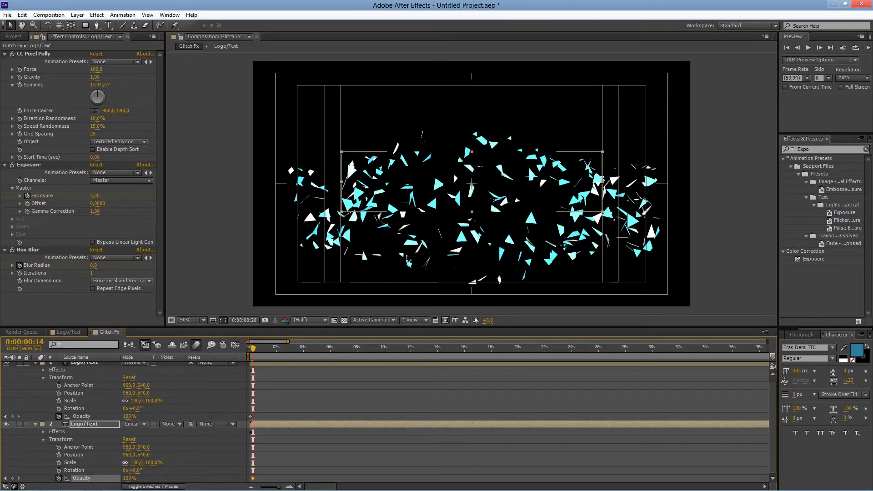
key("Page_Down")
key("Page_Down")
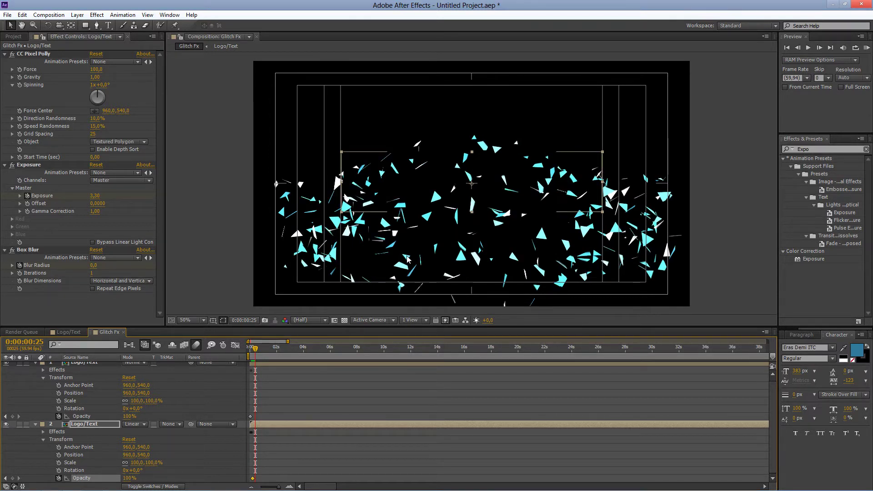
key("Return")
key("Return")
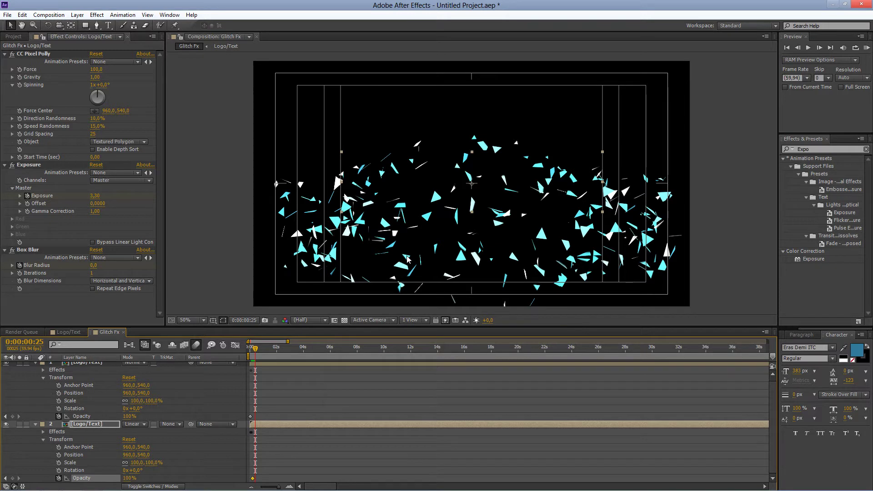
key("ctrl+Up")
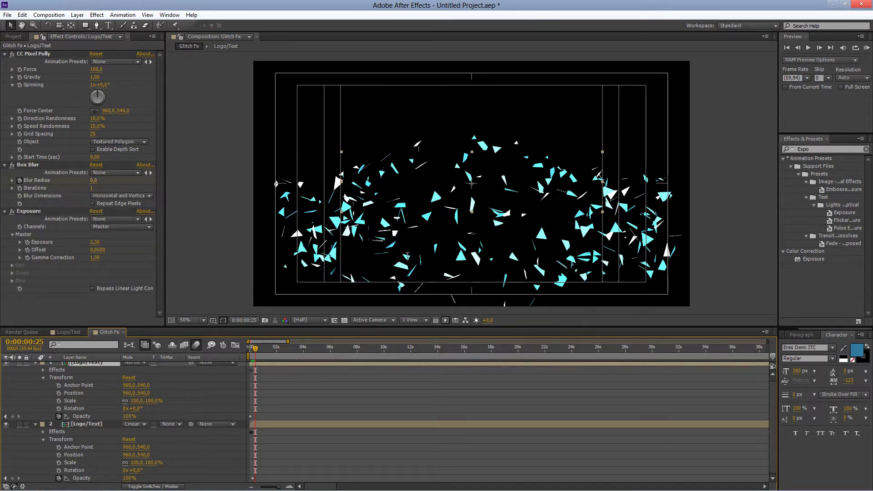
left_click(93, 180)
type("3")
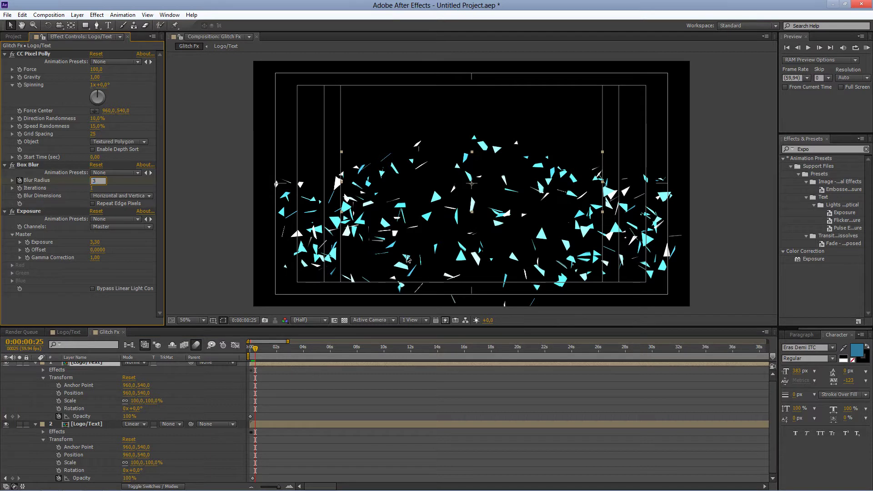
key("Return")
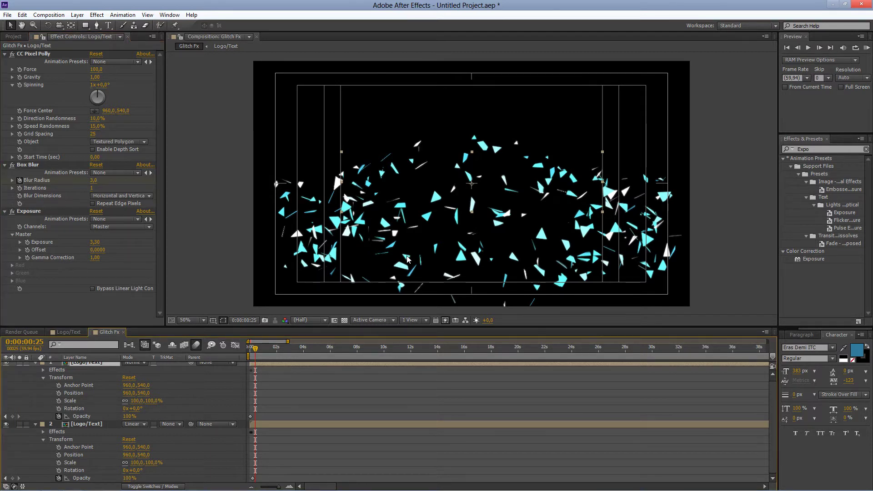
Show only the upper Logo/Text layer's keyframed properties and preview the animation from the first frame
key("u")
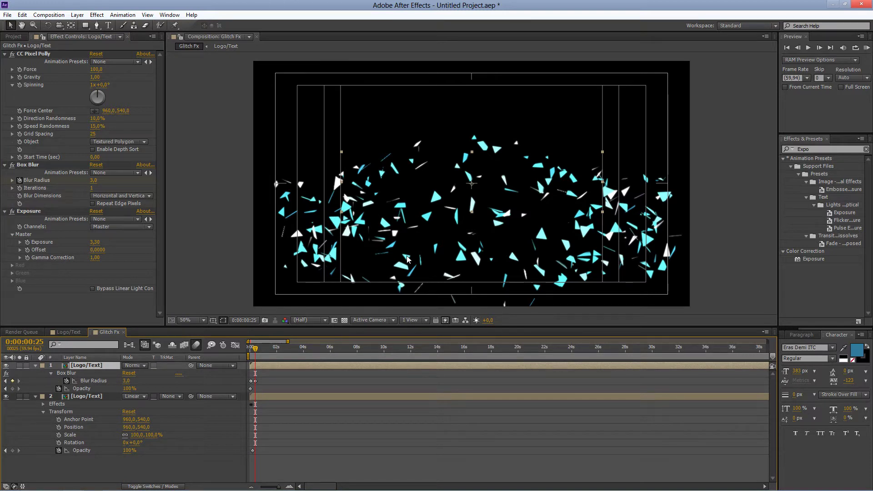
key("Home")
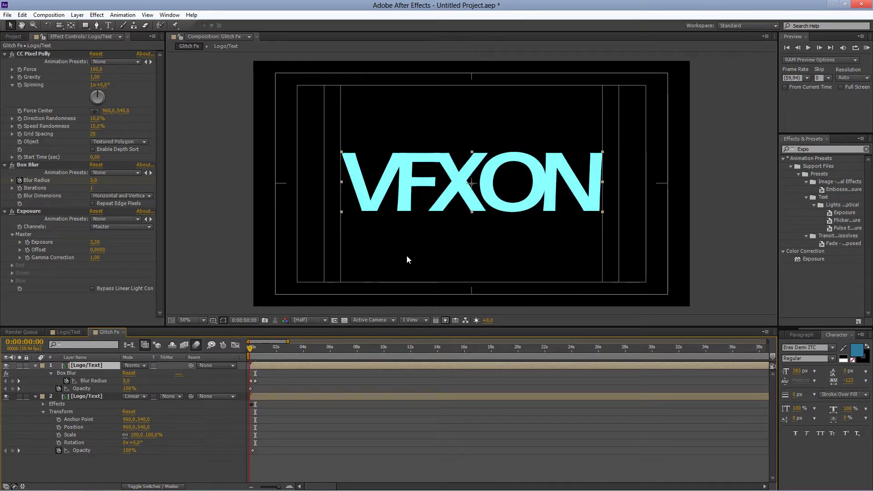
key("space")
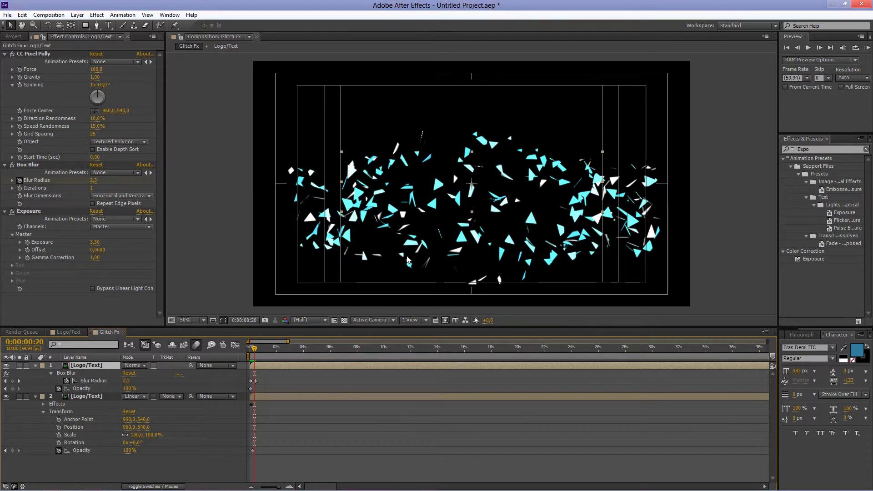
At frame 8, add a master Exposure keyframe to the upper Logo/Text layer
key("alt+shift+j")
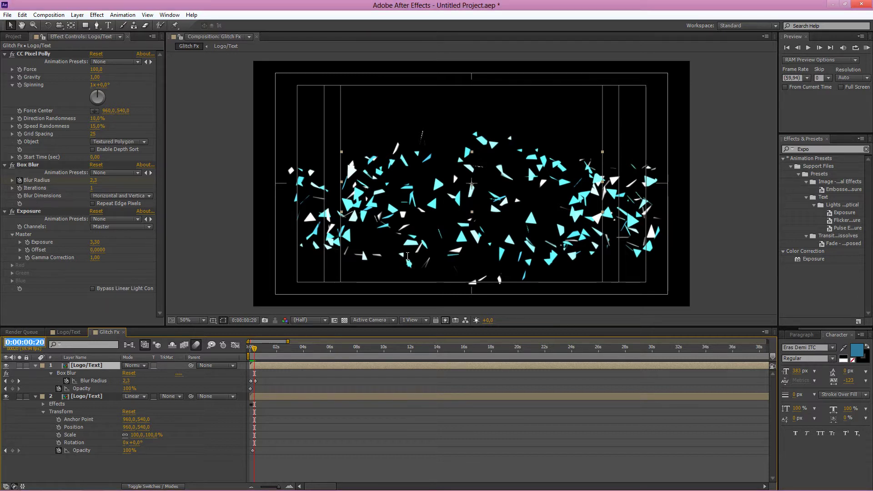
key("Right")
key("shift+Left")
key("shift+Left")
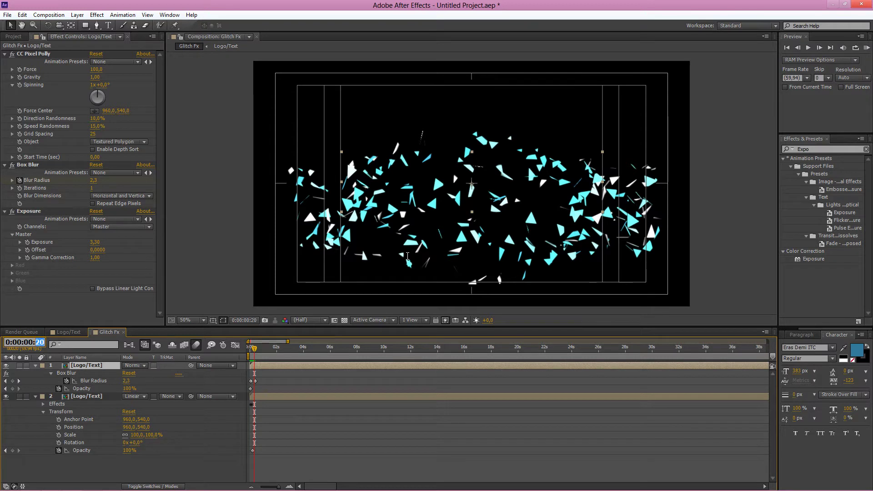
key("BackSpace")
type("08")
key("Return")
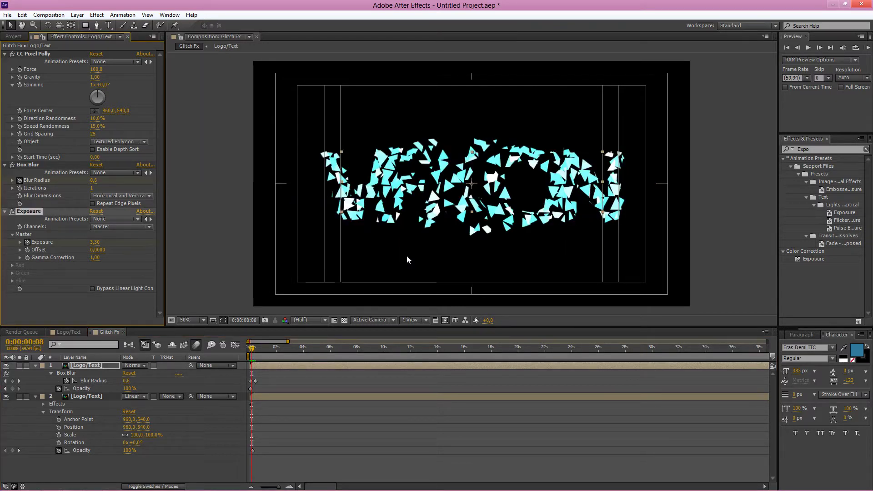
Reveal the keyframed properties of both Logo/Text layers in the timeline
key("ctrl+Down")
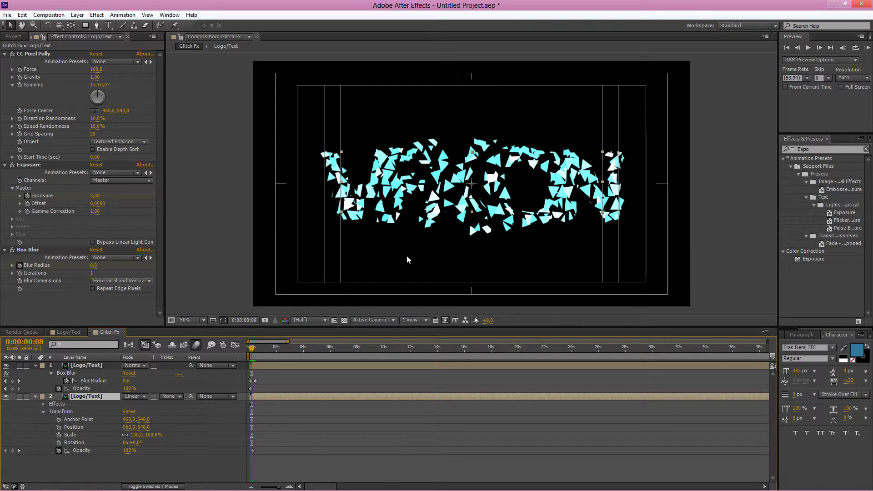
key("u")
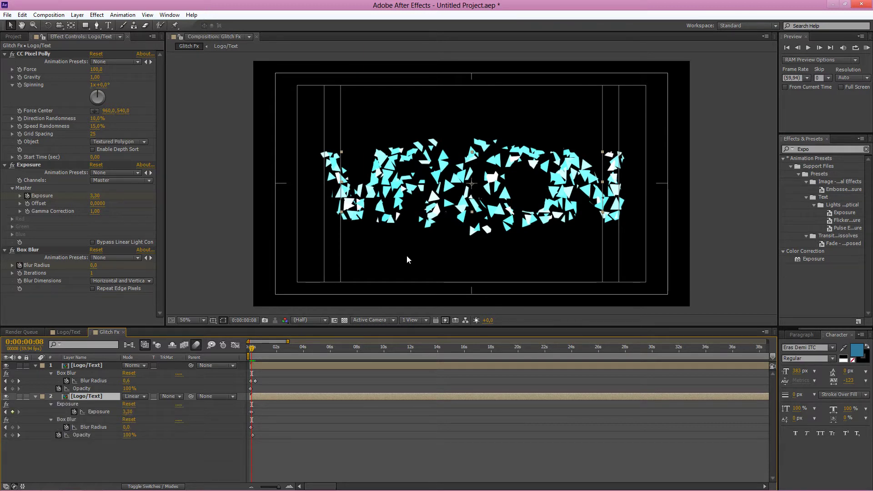
key("ctrl+Up")
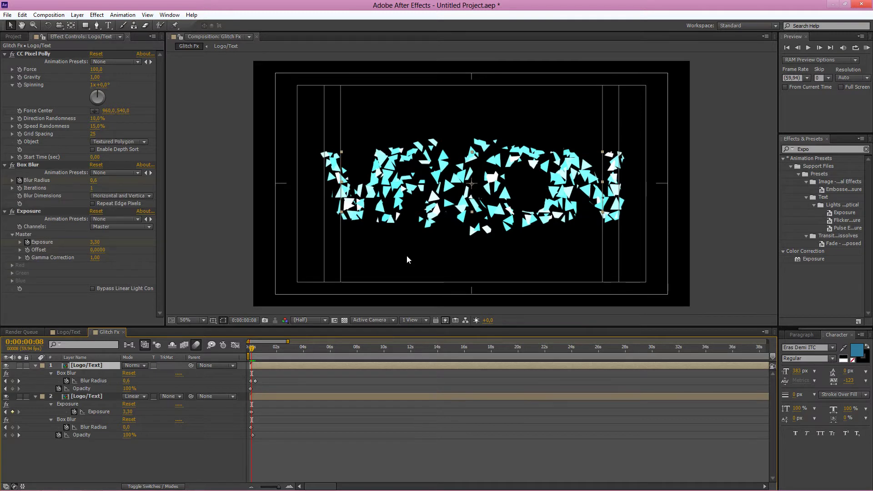
key("semicolon")
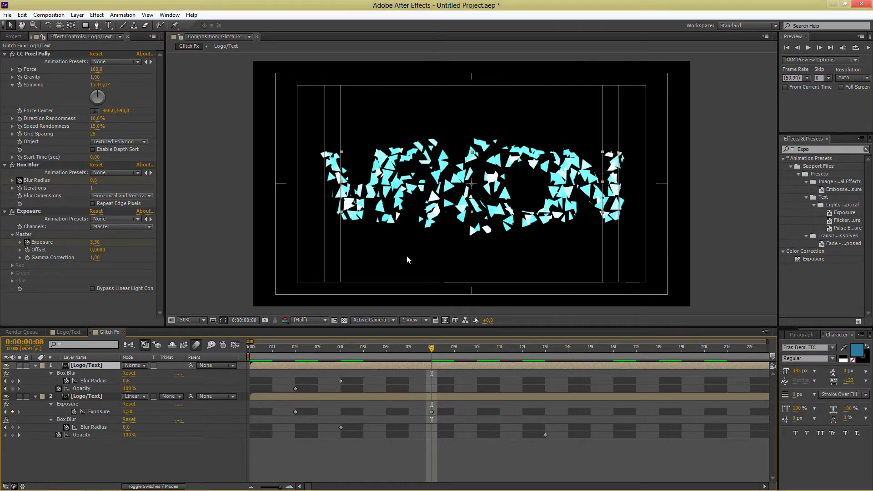
key("ctrl+v")
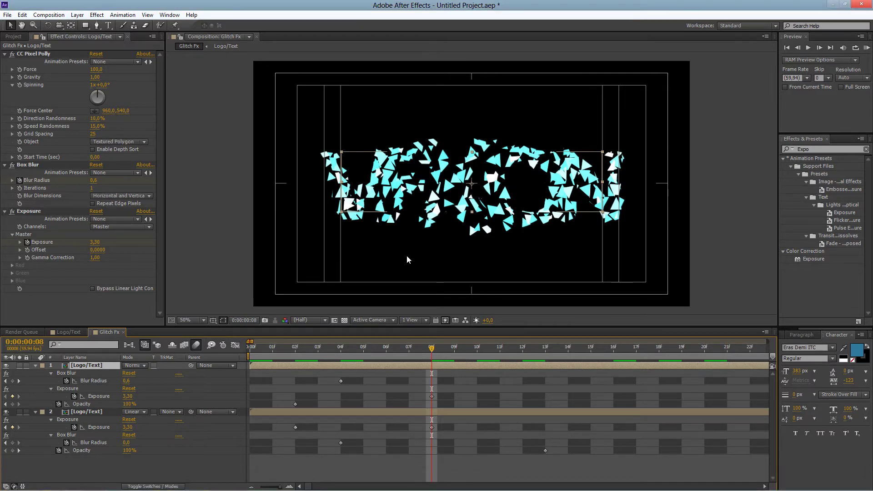
At frame 35, set the lower Logo/Text layer's Opacity to 0%
key("space")
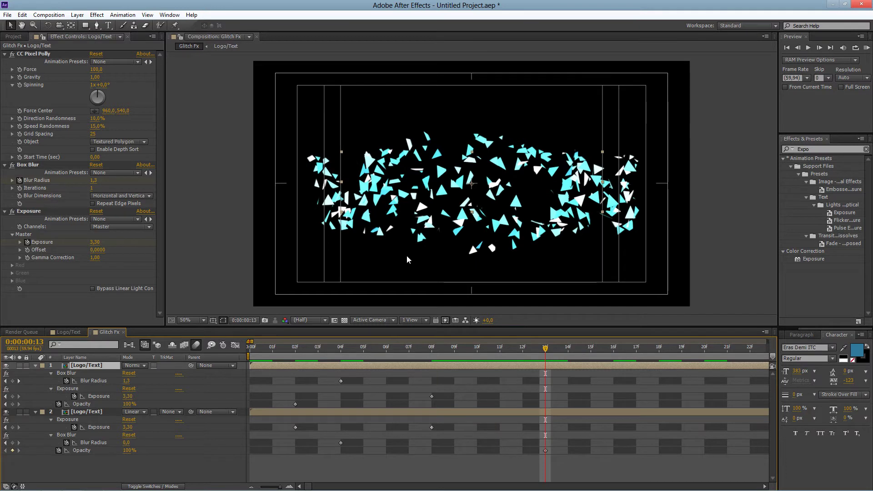
key("semicolon")
key("space")
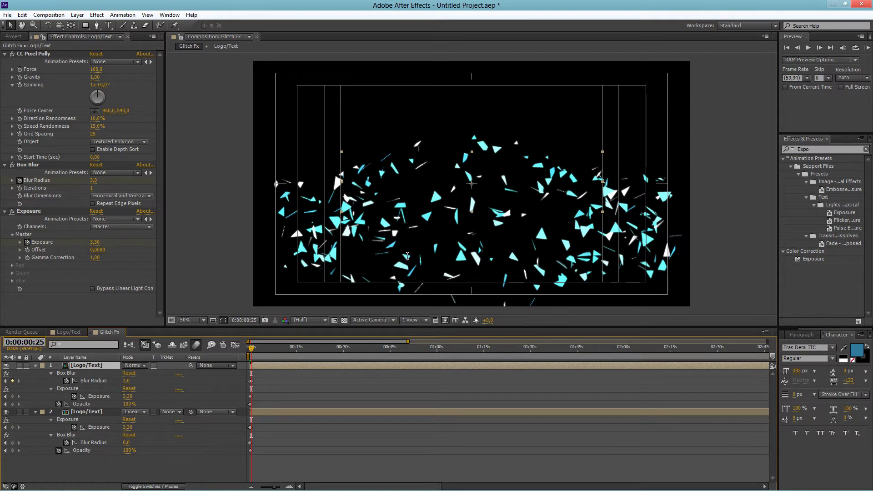
key("BackSpace")
type("3")
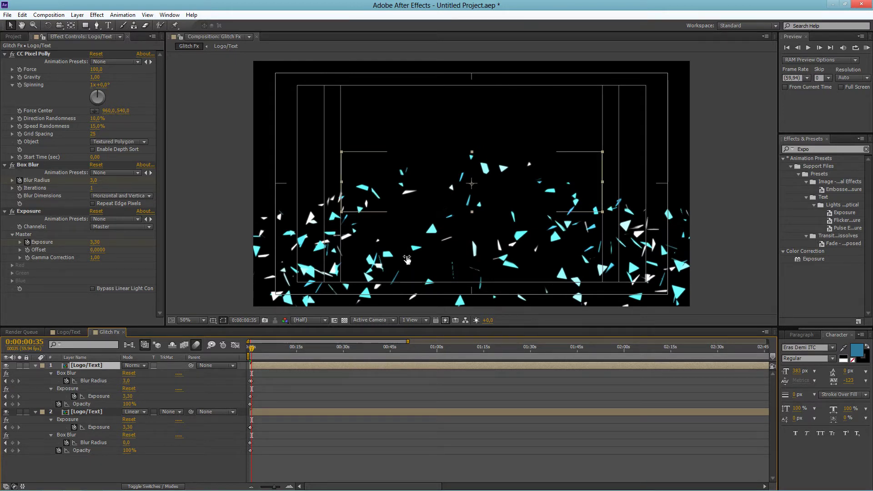
left_click(129, 450)
type("0")
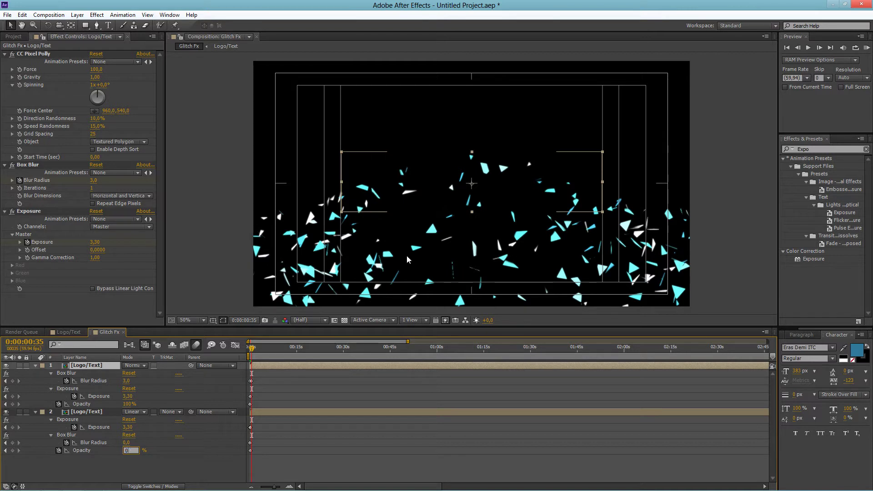
key("Return")
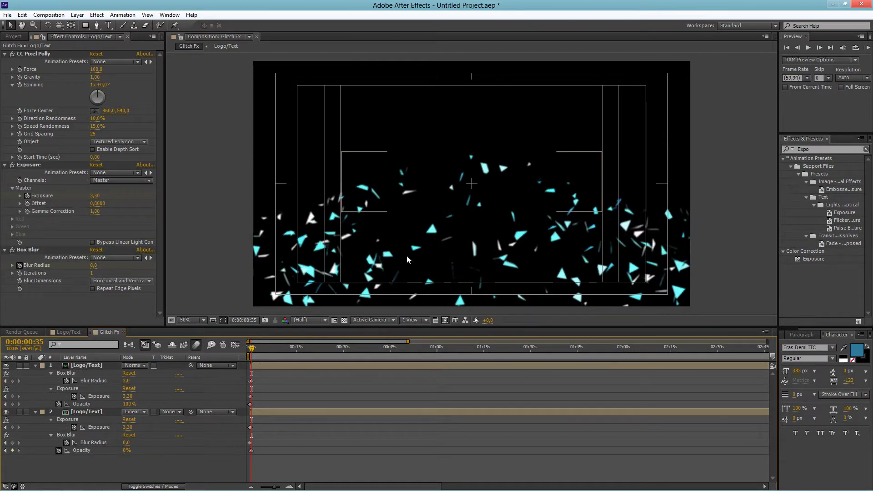
Apply Easy Ease to the lower Logo/Text layer's 0% Opacity keyframe
key("equal")
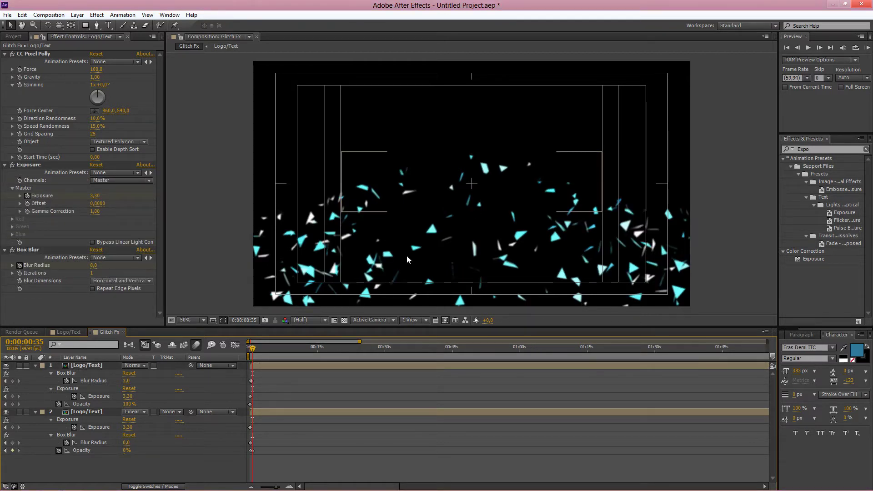
left_click(253, 450)
right_click(252, 450)
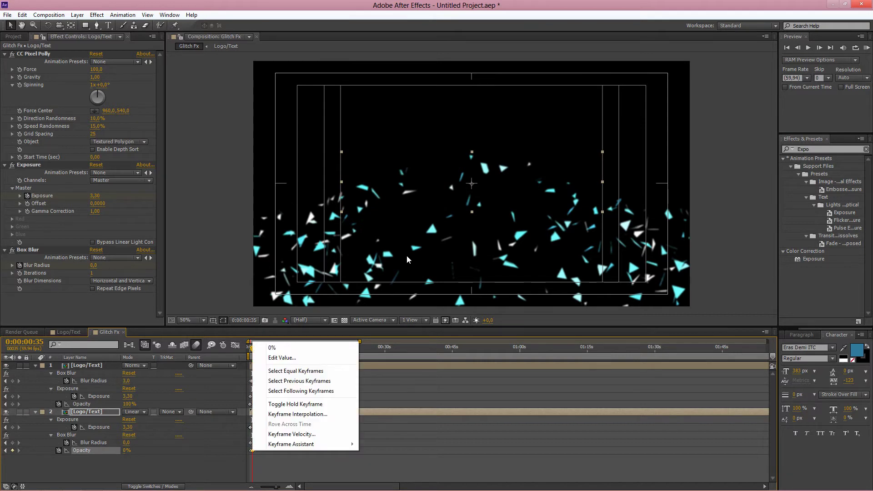
mouse_move(291, 444)
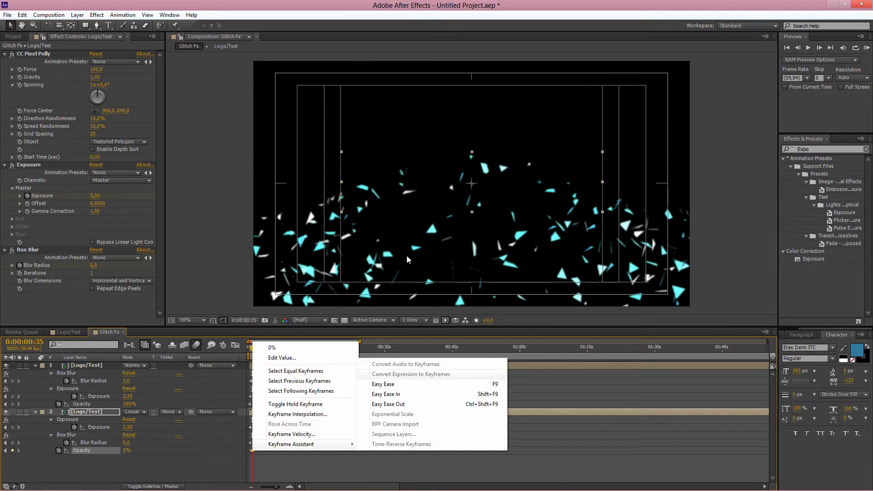
left_click(383, 384)
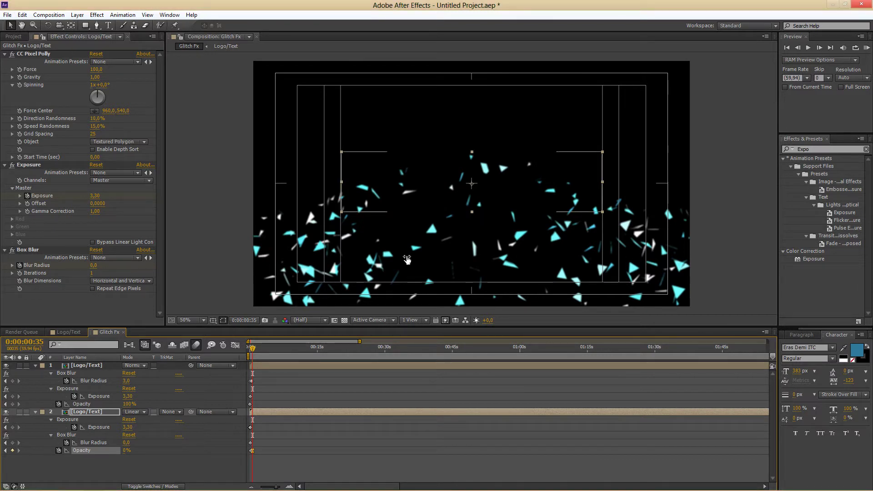
At frame 44, set the lower Logo/Text layer's Box Blur Blur Radius to 3
key("alt+shift+j")
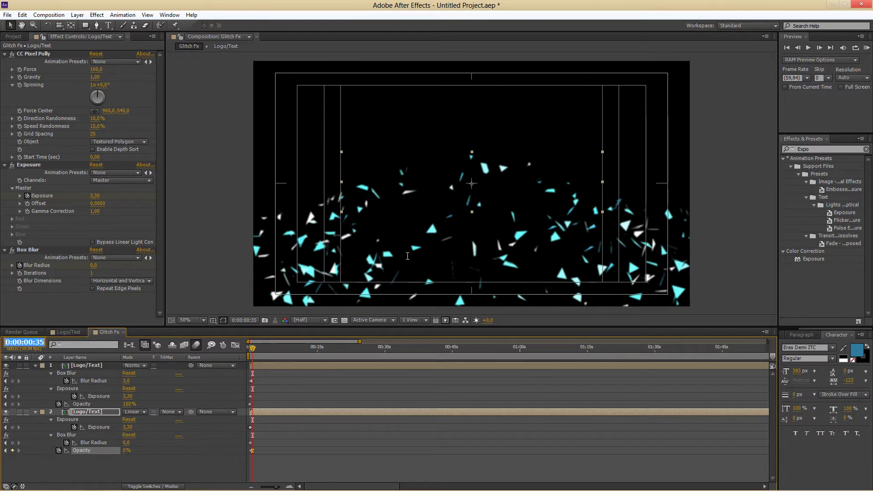
key("BackSpace")
key("BackSpace")
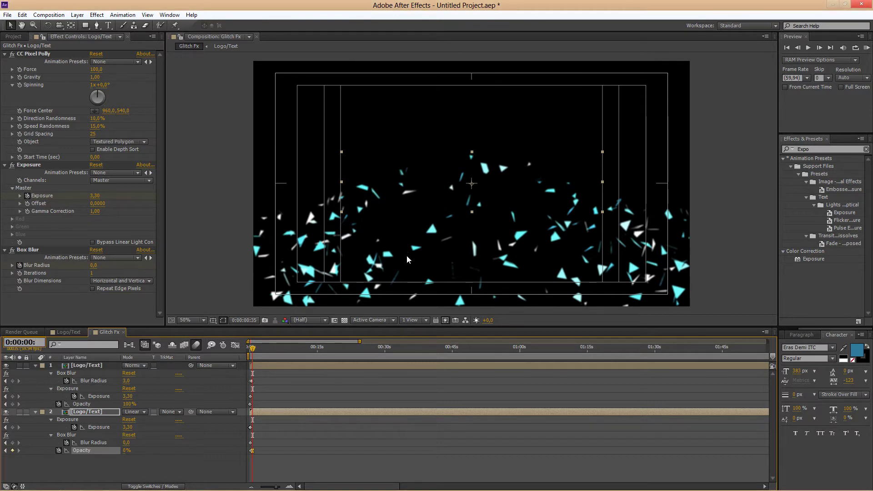
type("44")
key("Return")
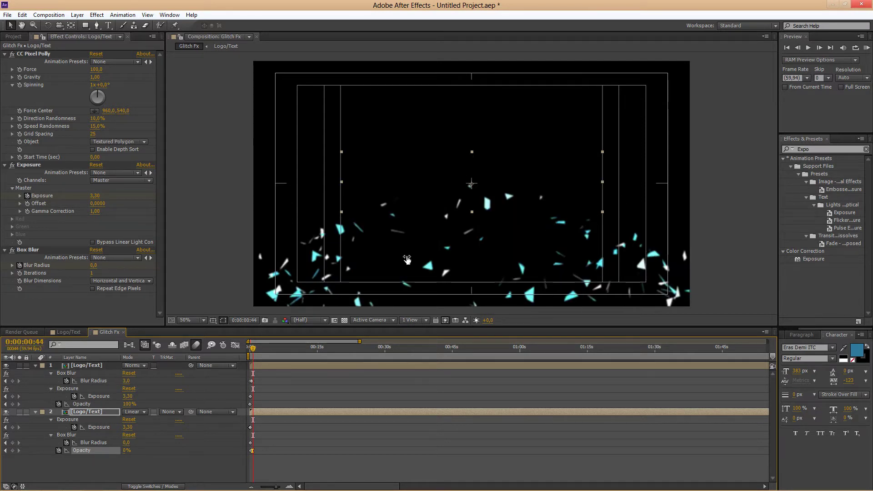
key("Tab")
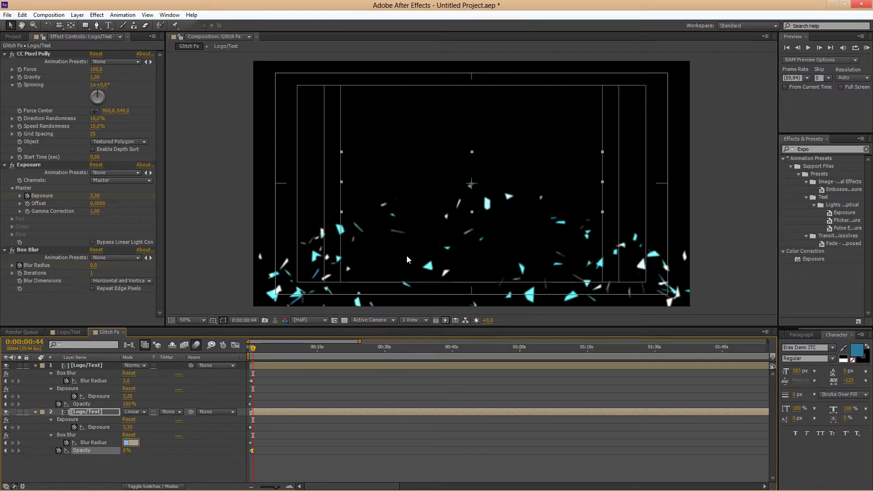
type("3")
key("Return")
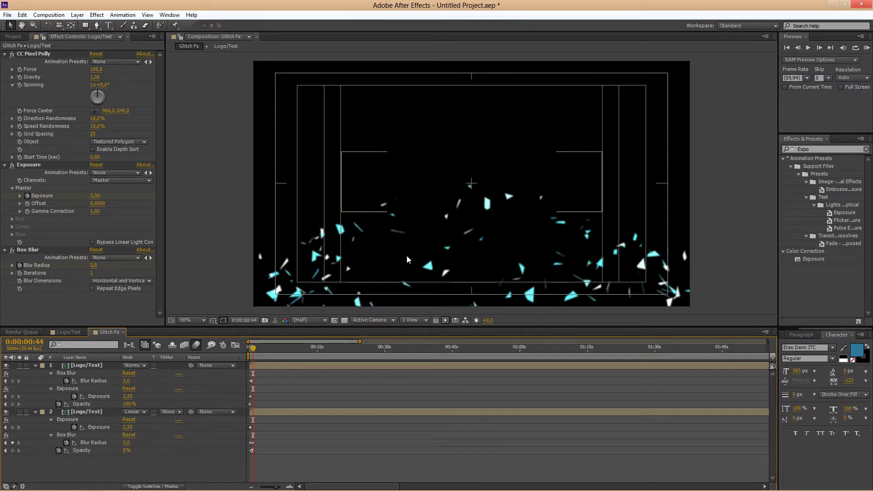
At frame 2, delete the upper Logo/Text layer's Opacity keyframe
key("minus")
key("minus")
key("minus")
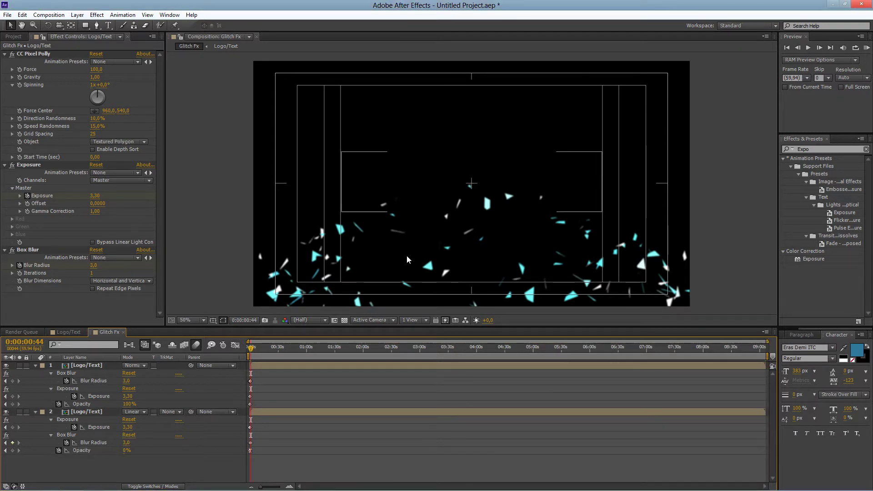
key("alt+shift+j")
key("Right")
key("shift+Left")
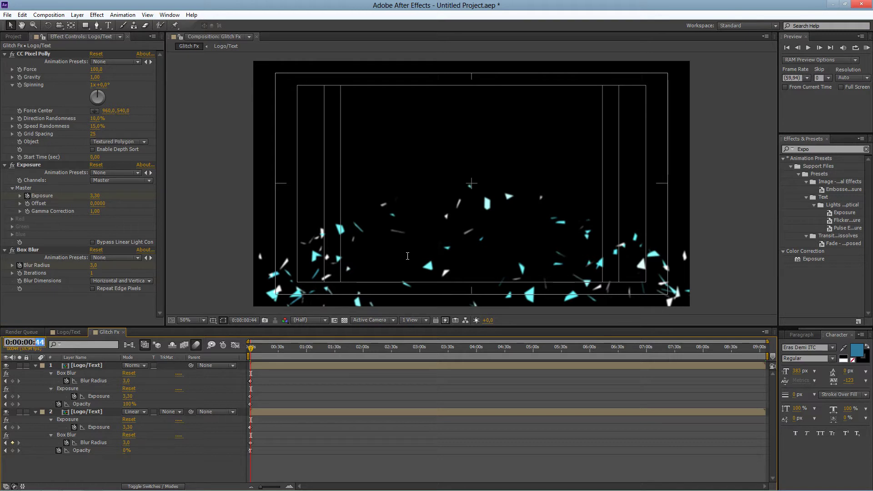
key("shift+Left")
type("02")
key("Return")
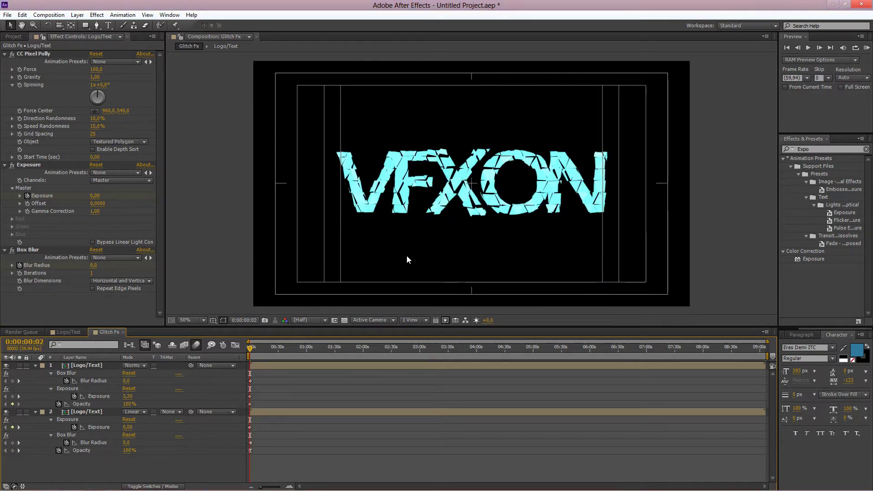
key("semicolon")
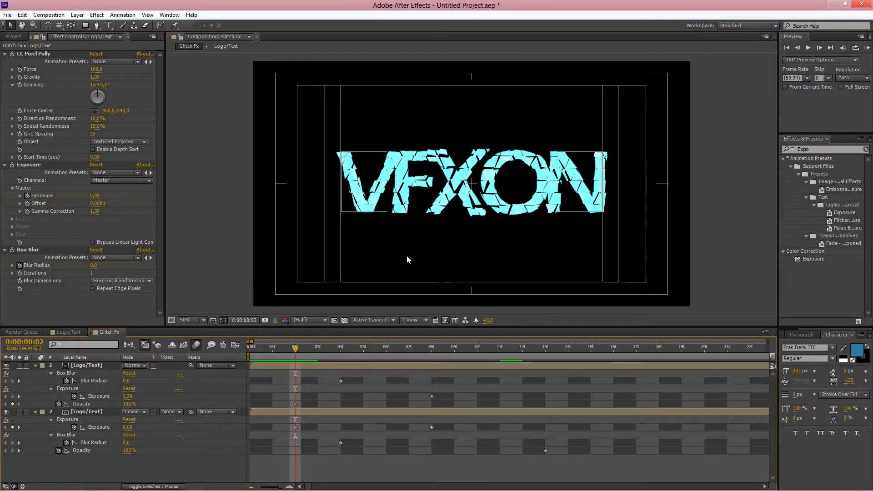
key("ctrl+z")
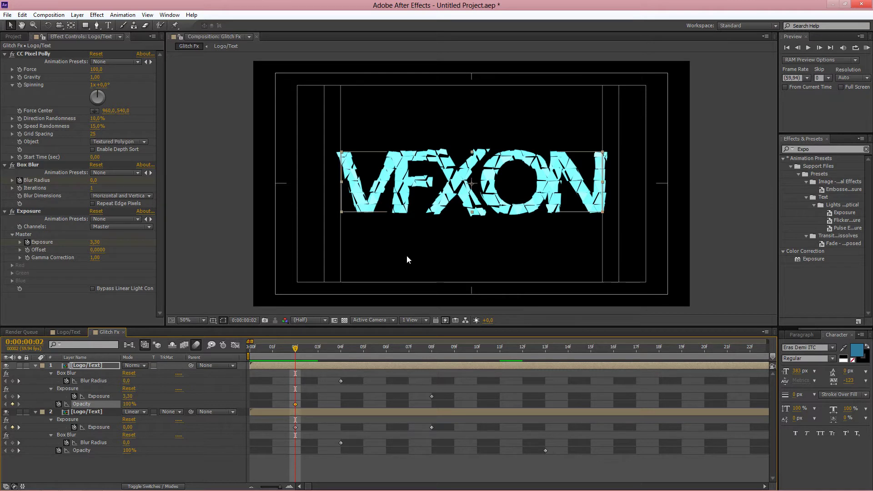
key("Delete")
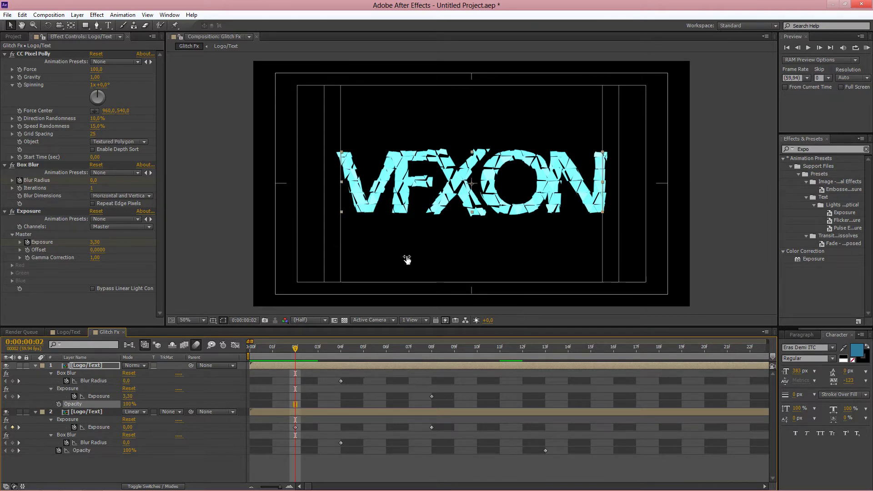
Set the upper Logo/Text layer's master Exposure value to 0 at frame 2
left_click(127, 397)
type("0")
key("Return")
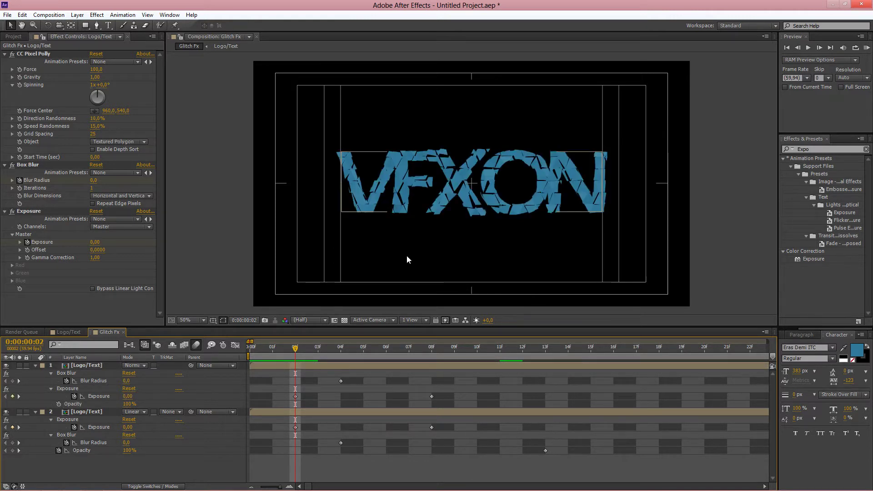
At frame 60, add an Opacity keyframe to the upper Logo/Text layer
left_click(406, 260)
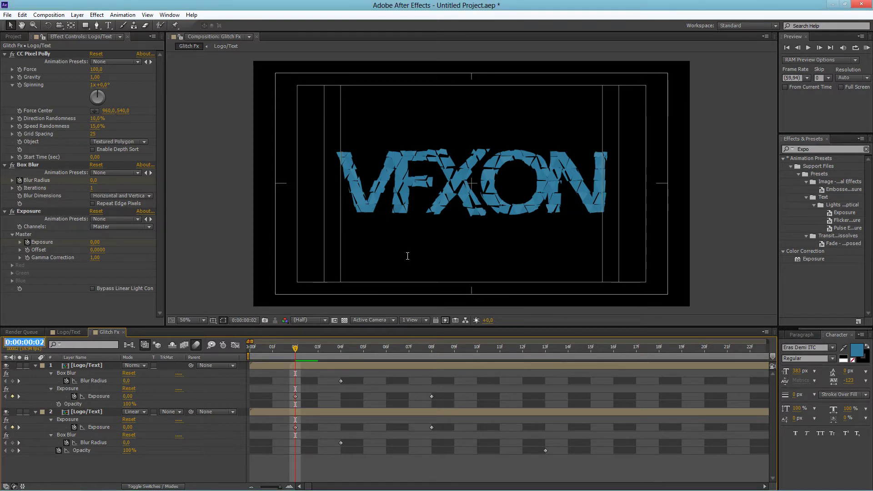
type("60")
key("Return")
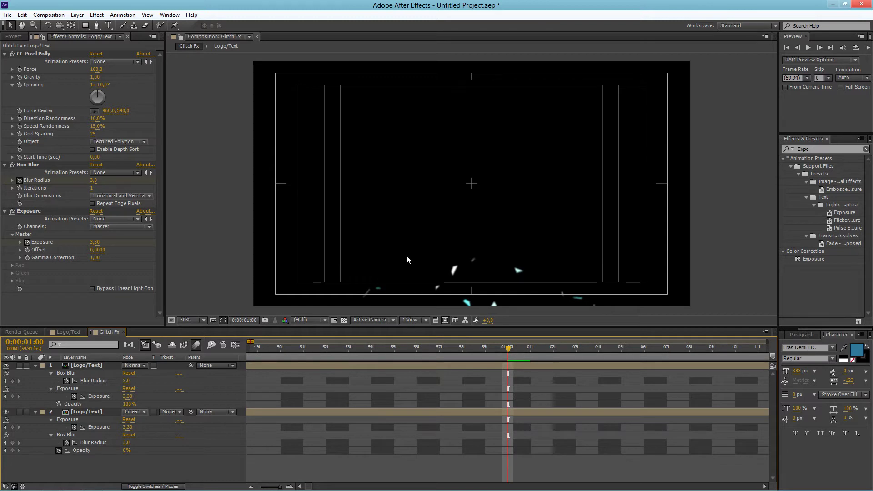
key("semicolon")
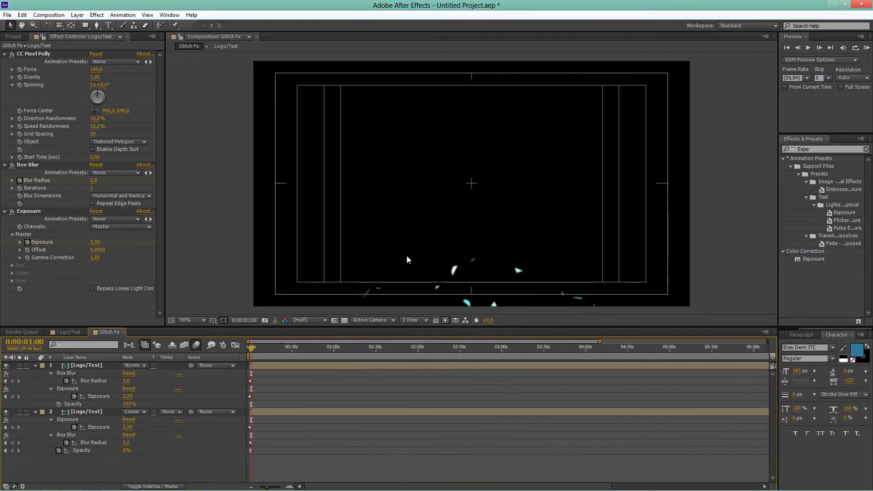
key("equal")
key("equal")
key("equal")
key("equal")
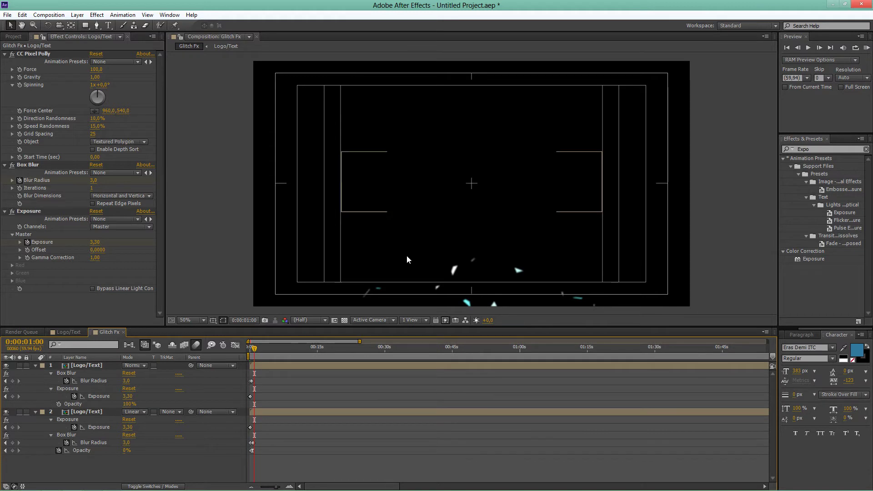
key("ctrl+Down")
key("alt+shift+t")
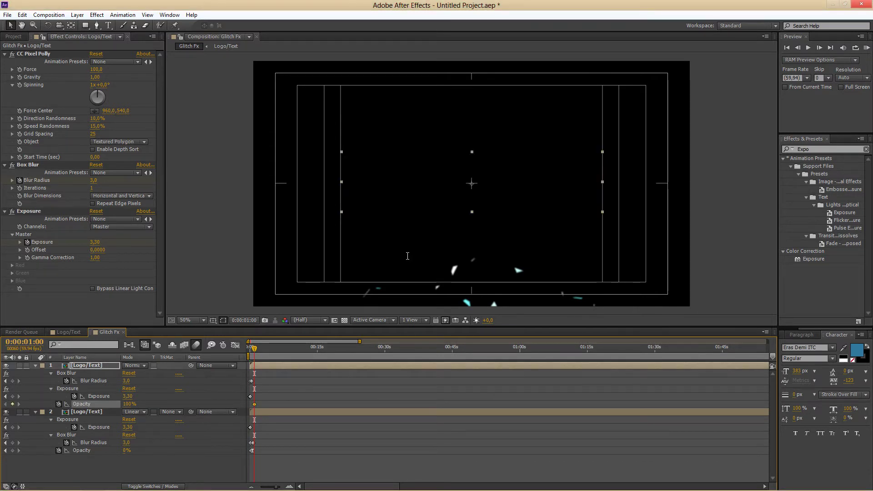
At 0:00:02:05, set the upper Logo/Text layer's Opacity to 0%
key("alt+shift+j")
key("Right")
key("shift+Left")
type("5")
key("Left")
key("Left")
key("Left")
key("BackSpace")
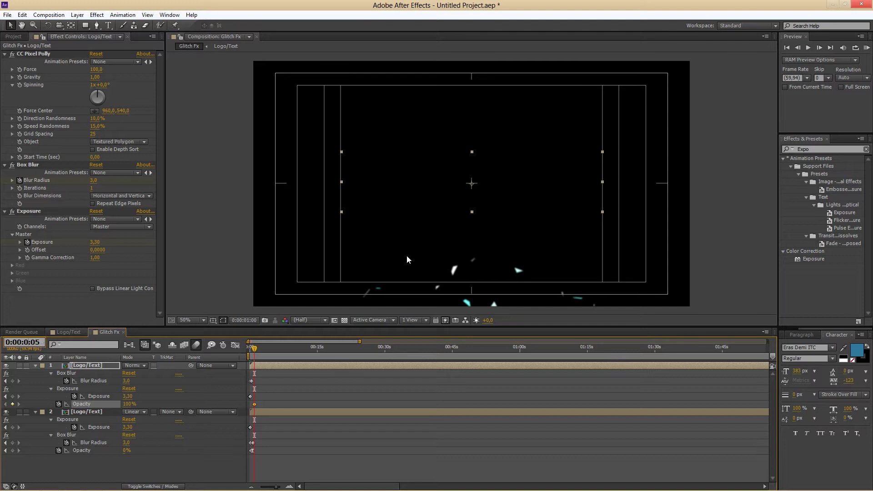
type("2")
key("Return")
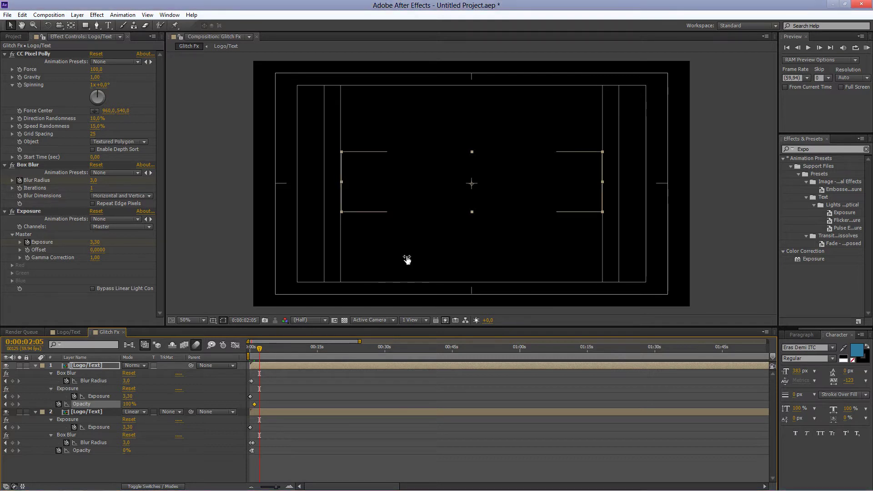
key("Return")
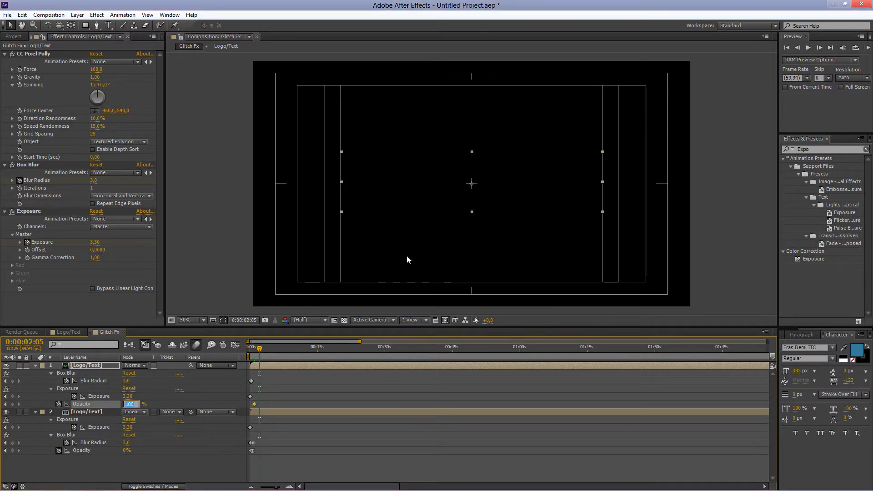
type("0")
key("Return")
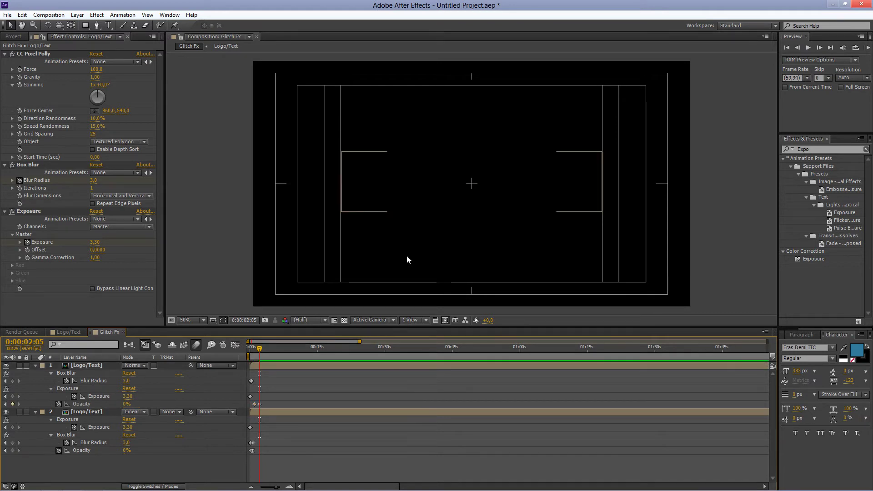
Apply Easy Ease to the upper Logo/Text layer's 0% Opacity keyframe
right_click(259, 404)
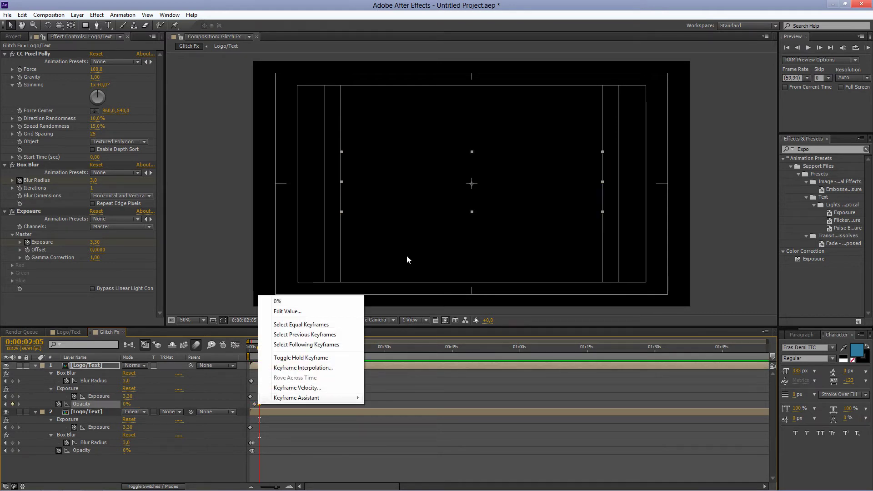
mouse_move(316, 397)
left_click(390, 417)
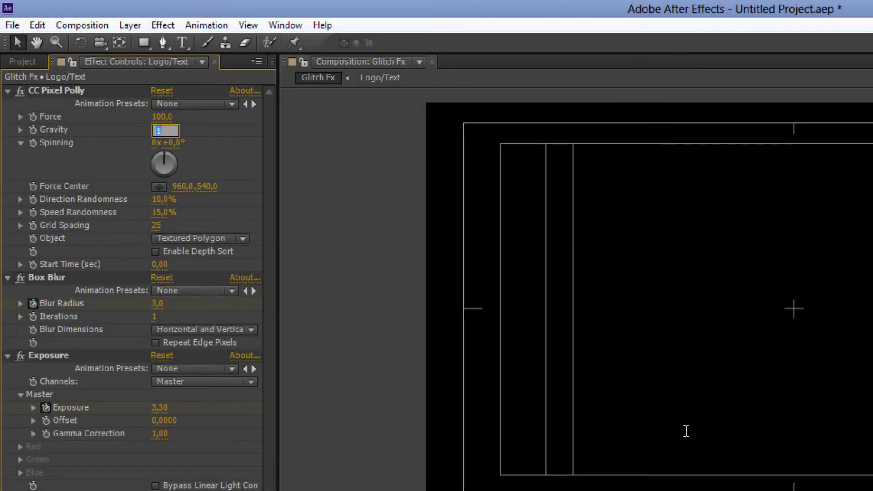
Set the upper Logo/Text layer's CC Pixel Polly Gravity to 0 and Force Center to 1100, 800, previewing the shatter from the first frame
type("0")
key("Return")
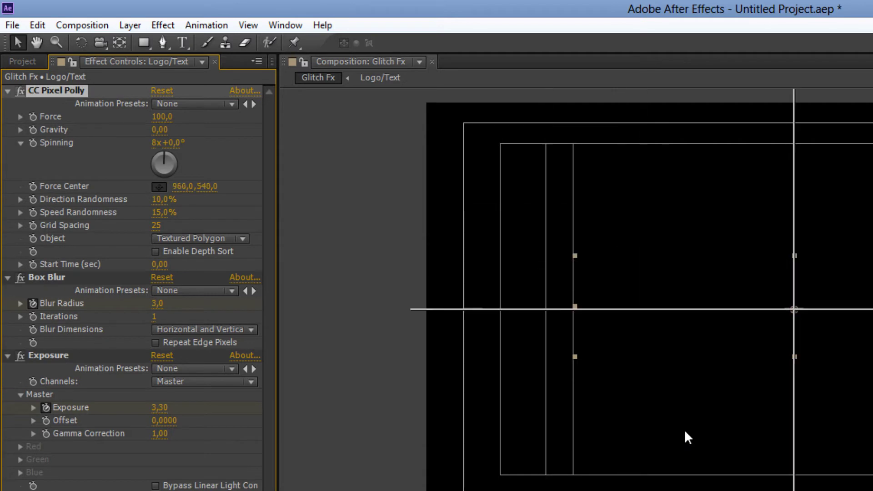
left_click(182, 187)
type("1100")
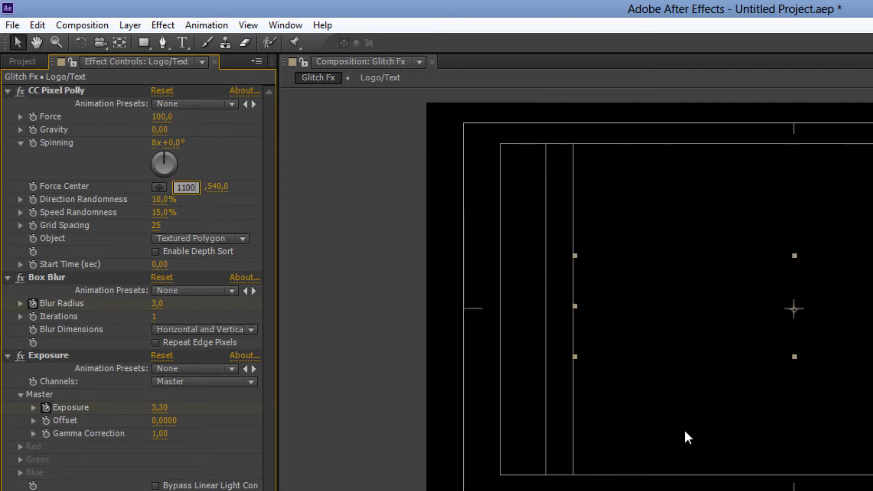
key("Return")
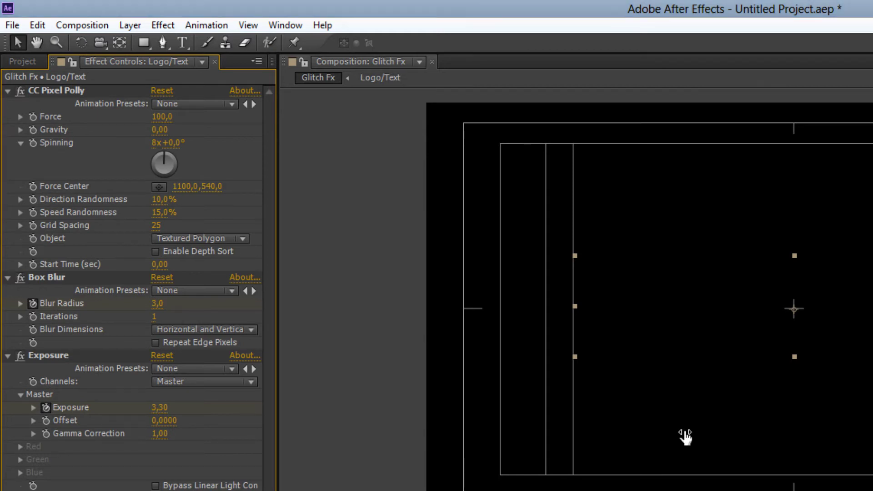
left_click(212, 187)
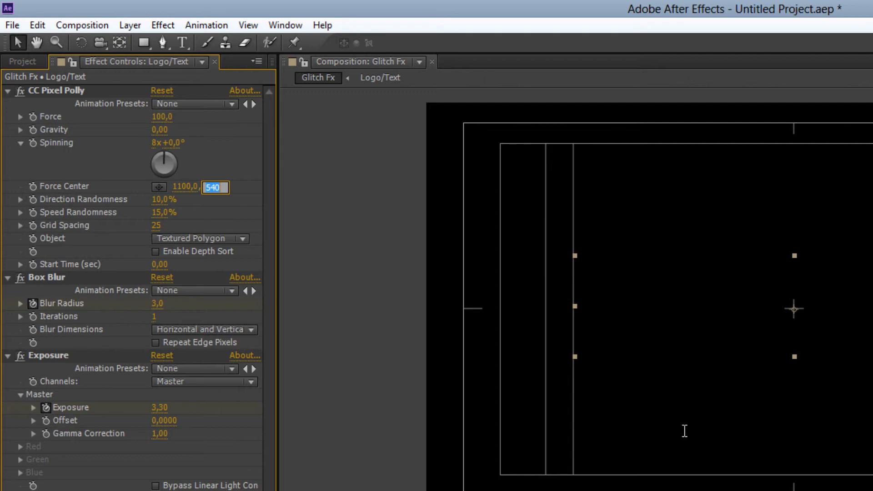
type("800")
key("Return")
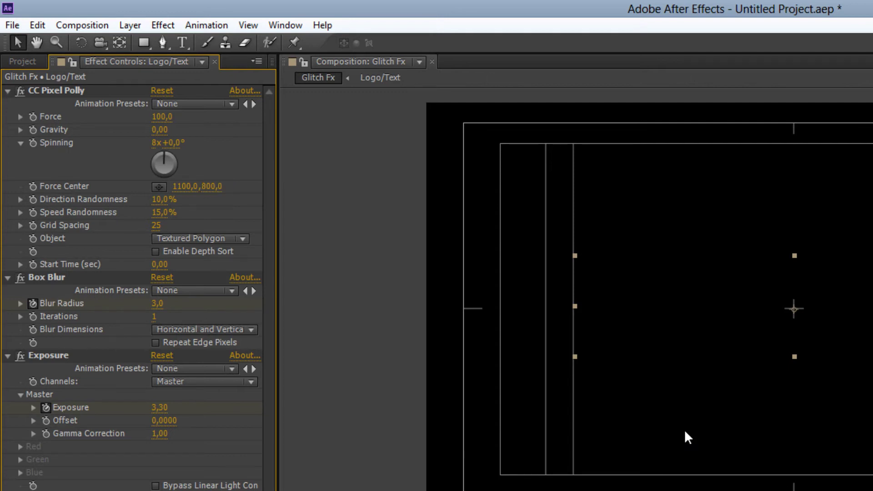
key("Home")
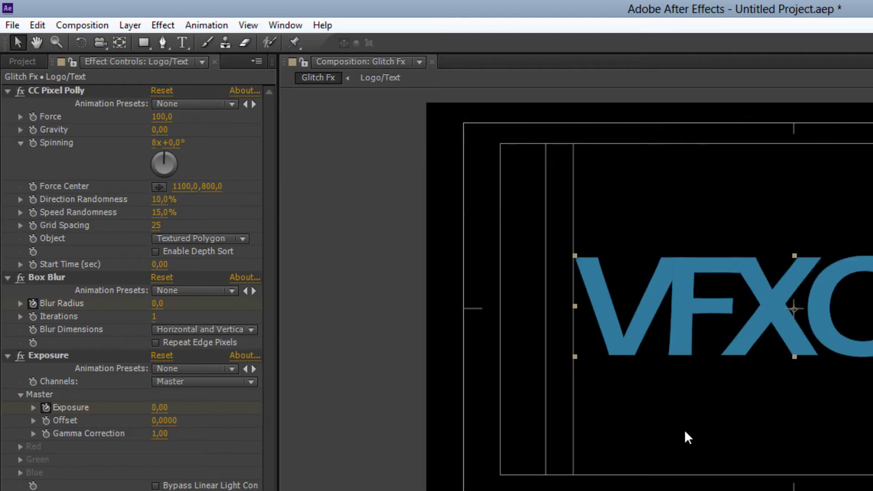
key("Home")
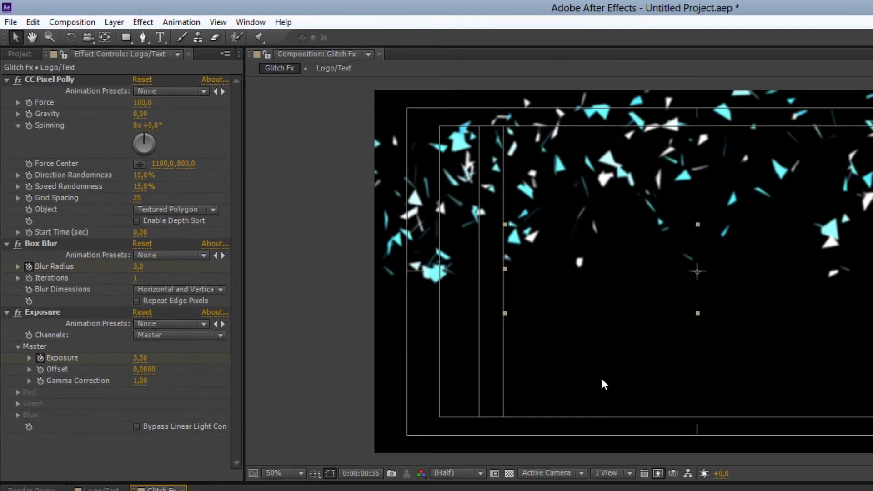
key("space")
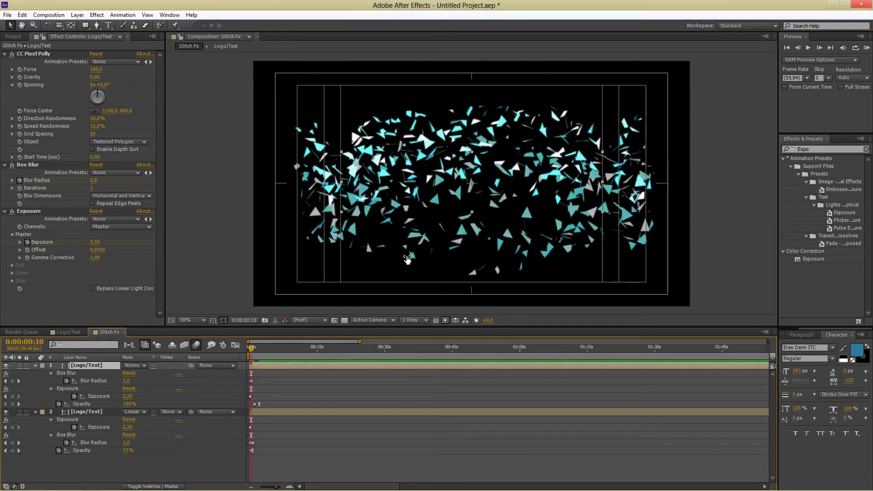
left_click(94, 111)
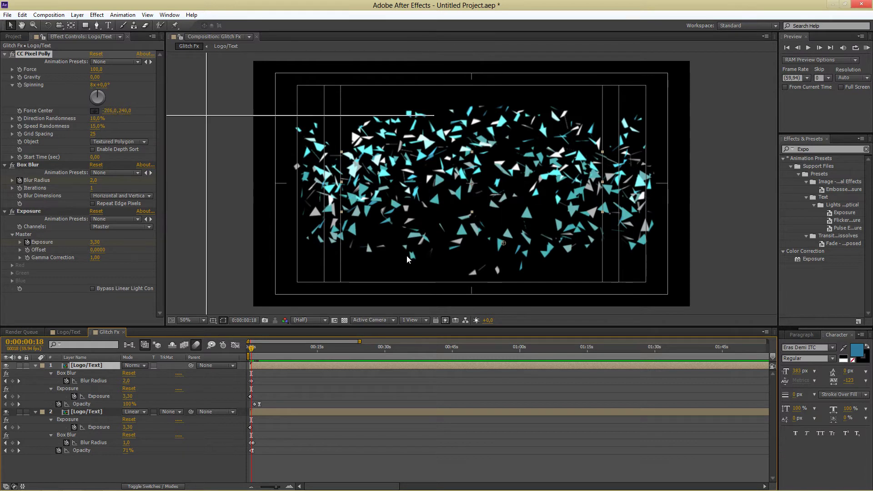
key("ctrl+z")
key("Escape")
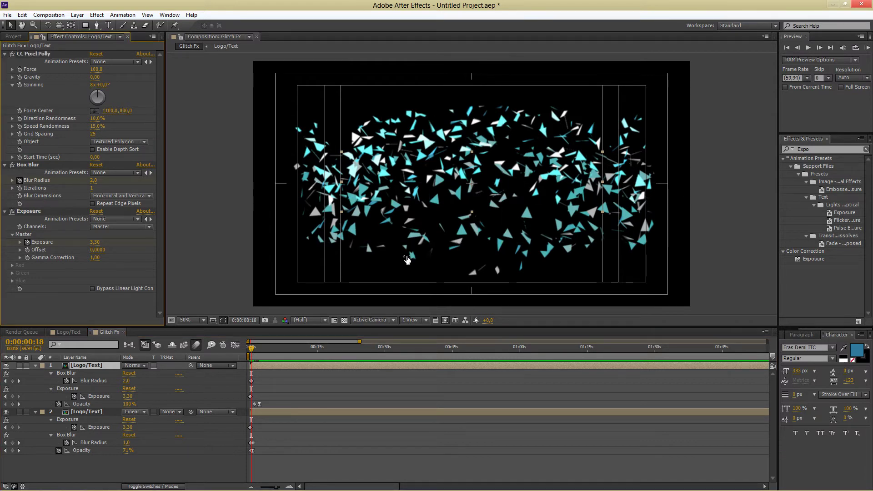
Set the upper Logo/Text layer's CC Pixel Polly Speed Randomness to 0%
key("Tab")
type("0")
key("Return")
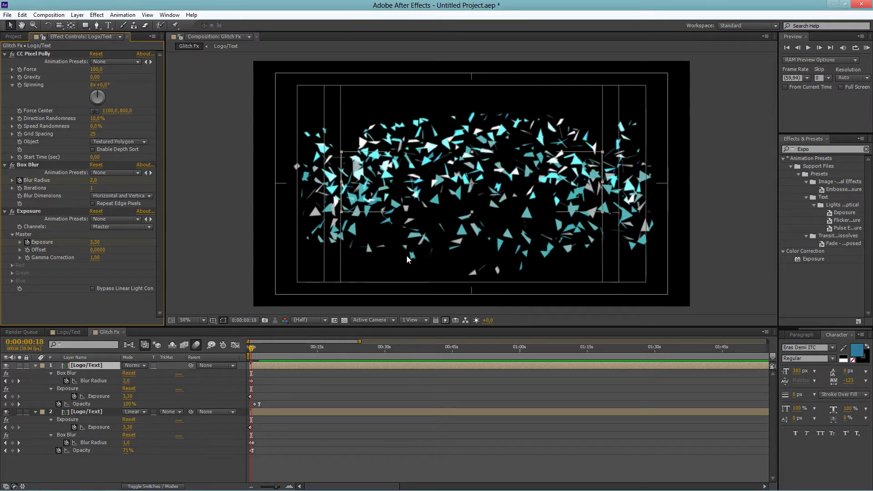
Set the lower Logo/Text layer's CC Pixel Polly Force to 140 and Gravity to 0.1
key("ctrl+Down")
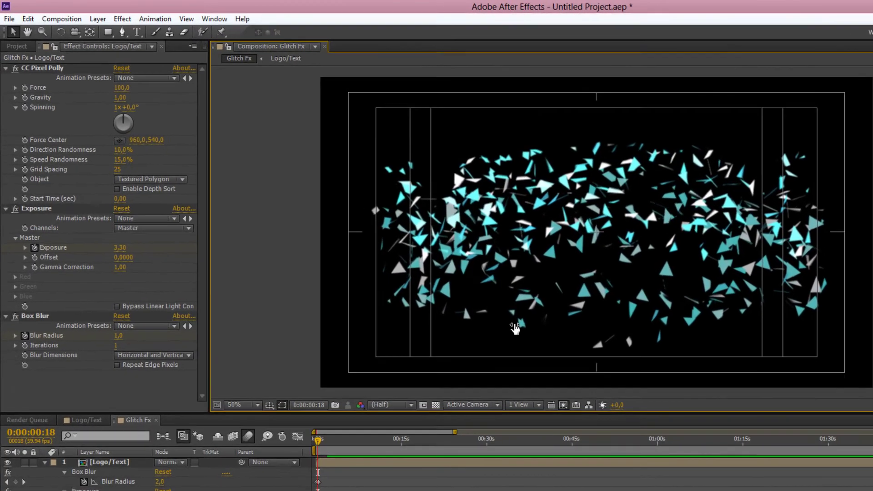
key("Tab")
type("140")
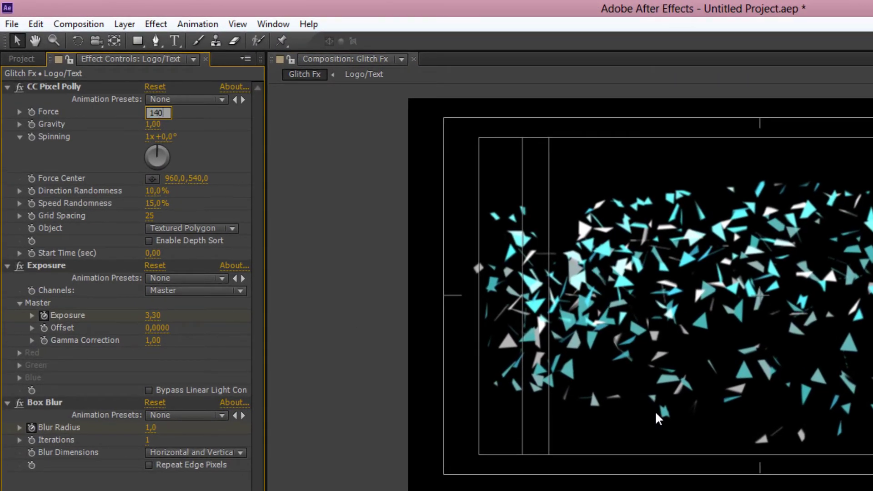
left_click(656, 413)
key("Tab")
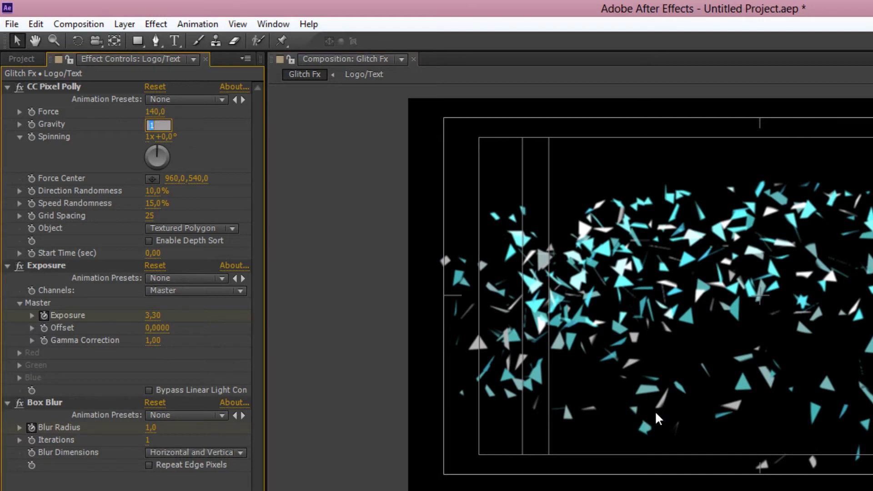
type("0,1")
left_click(654, 411)
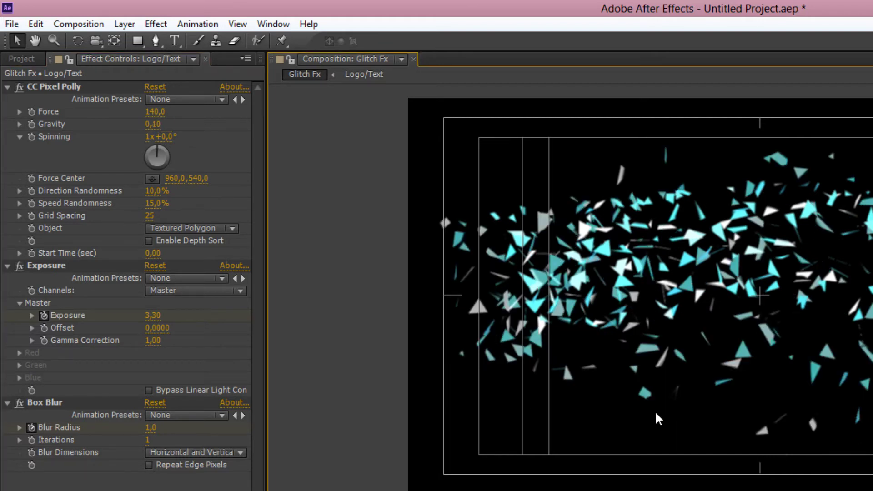
Set the lower Logo/Text layer's CC Pixel Polly Spinning to 15 revolutions and Force Center to 1100, 800
key("Tab")
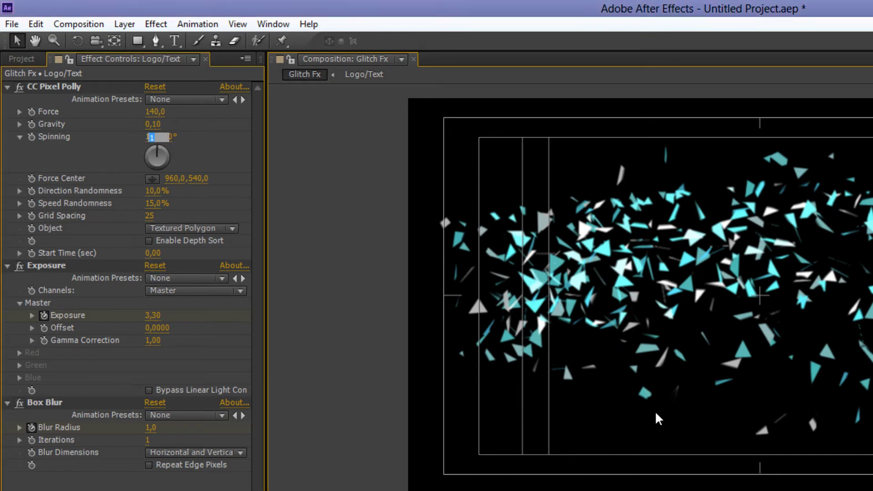
type("15")
left_click(656, 414)
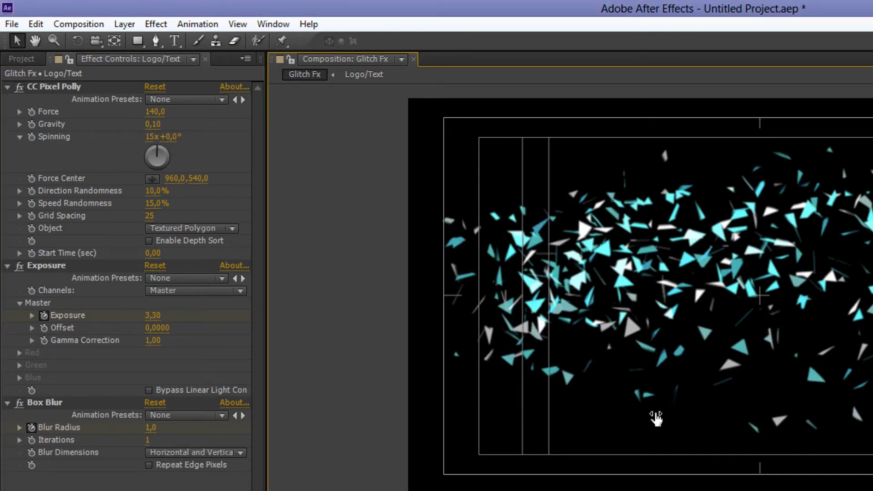
key("Tab")
type("11")
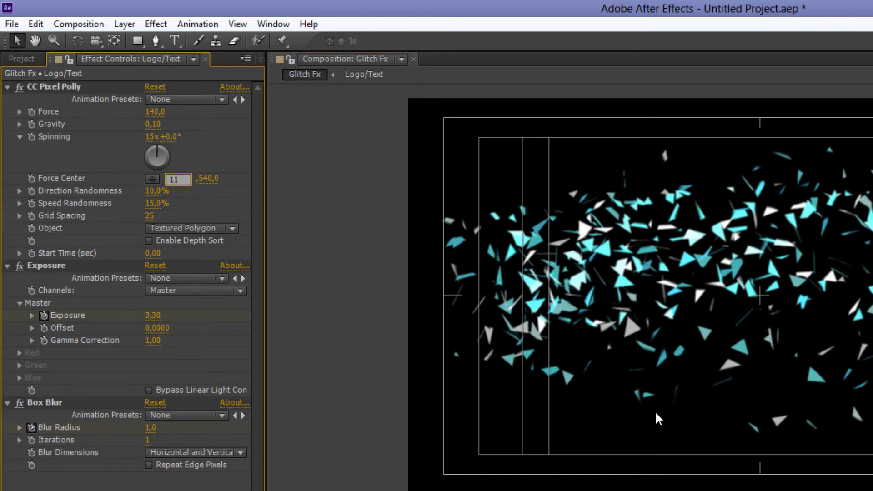
type("00")
key("Tab")
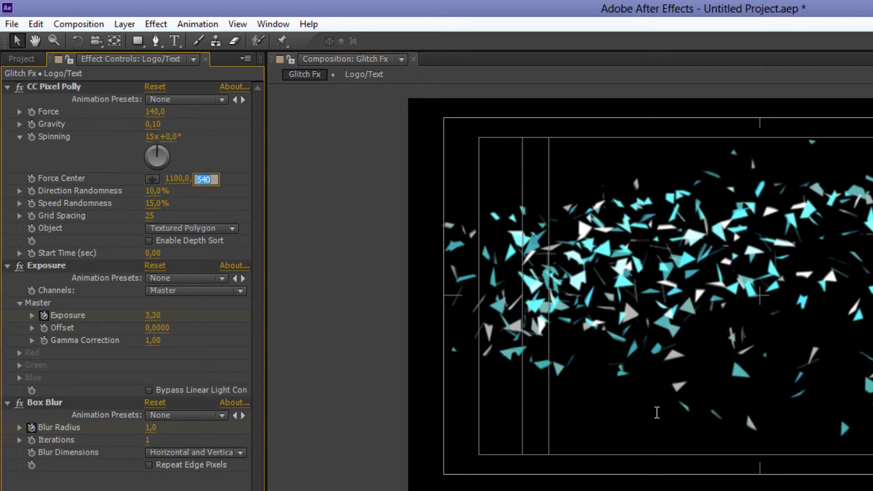
type("800")
left_click(655, 413)
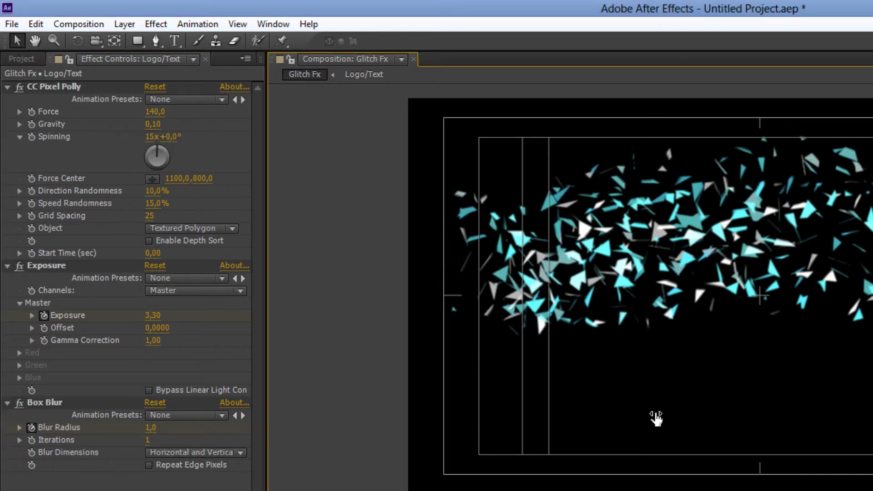
Set the lower Logo/Text layer's CC Pixel Polly Direction Randomness to 33% and Speed Randomness to 0%
key("Tab")
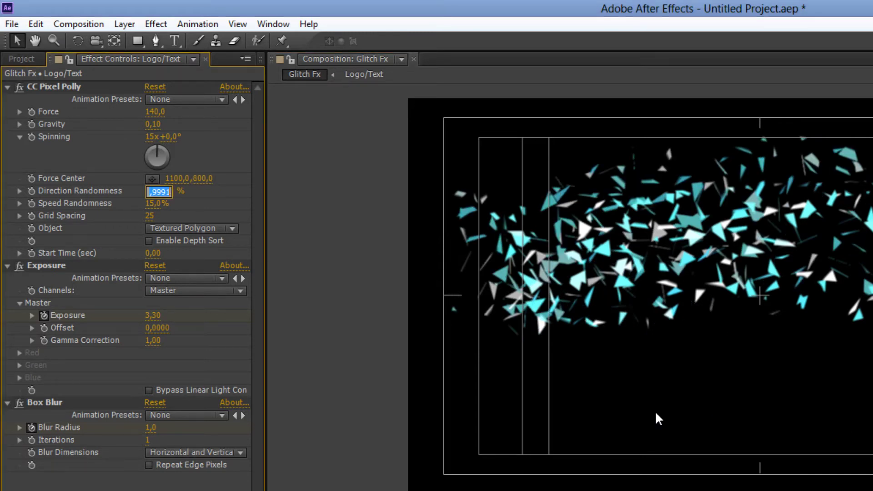
type("33")
left_click(656, 413)
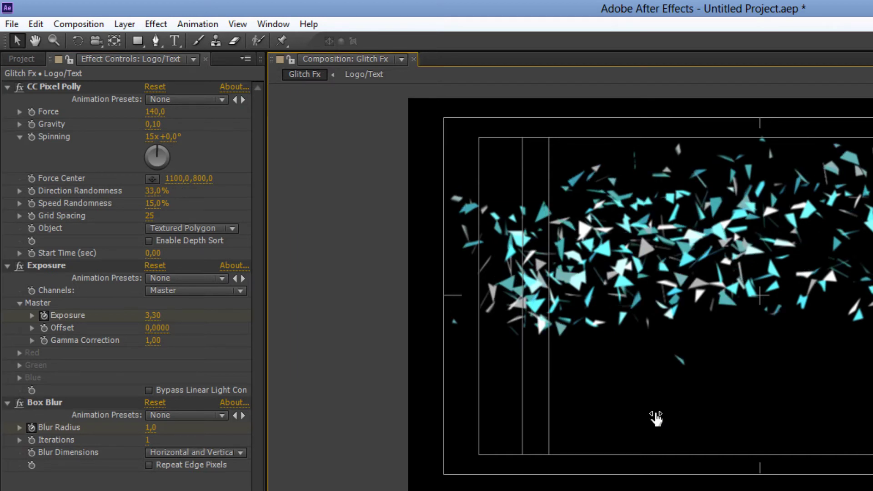
key("Tab")
type("0")
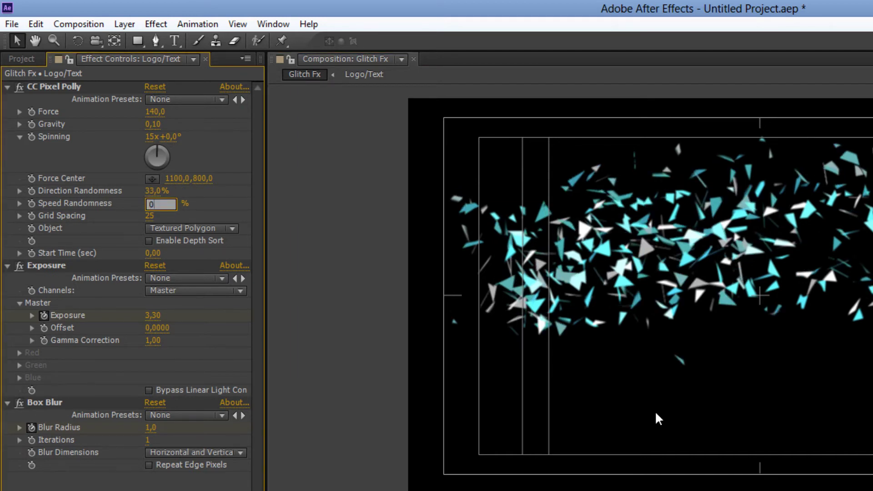
left_click(656, 412)
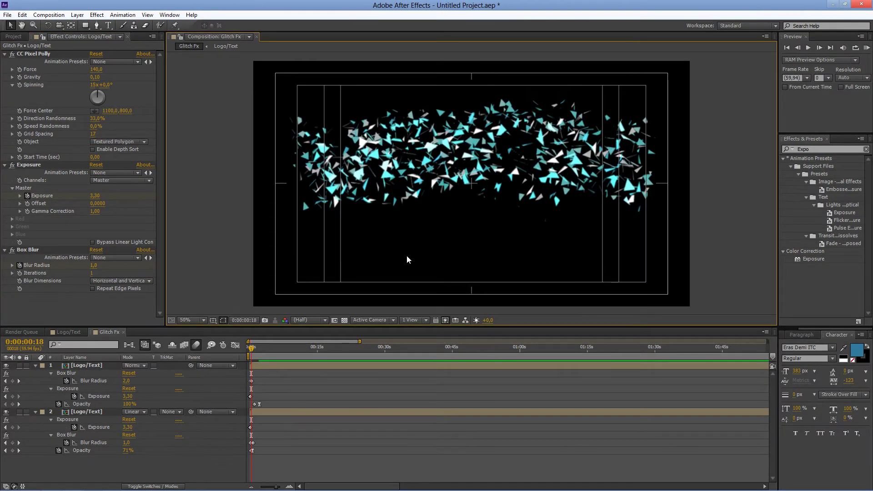
key("ctrl+Down")
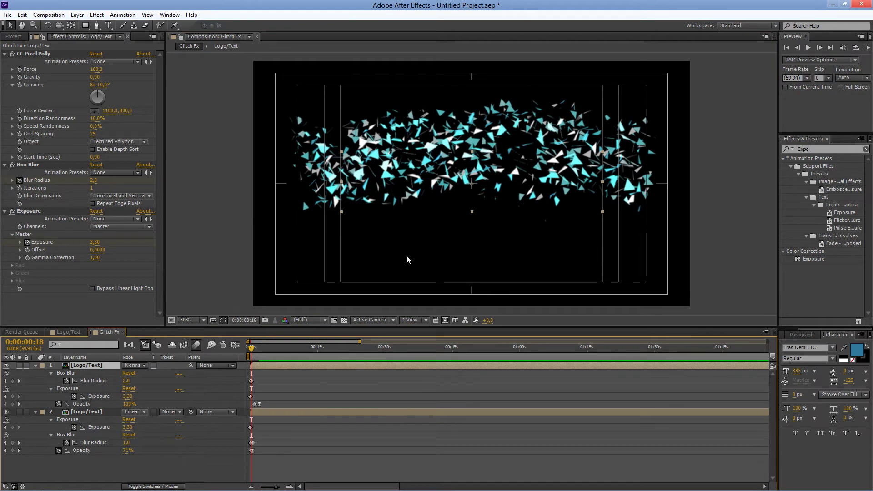
key("ctrl+Down")
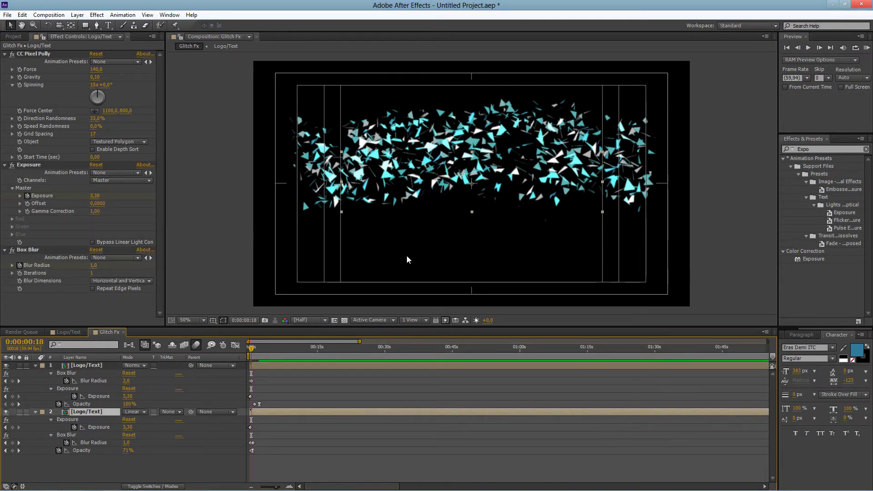
Create a new 1920 x 1080 composition named Final and add the Glitch Fx composition to it as a layer
key("ctrl+0")
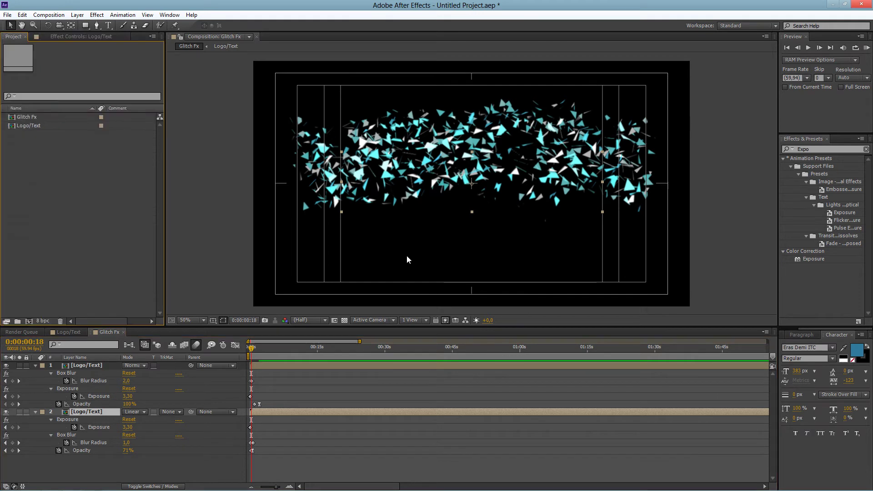
key("ctrl+n")
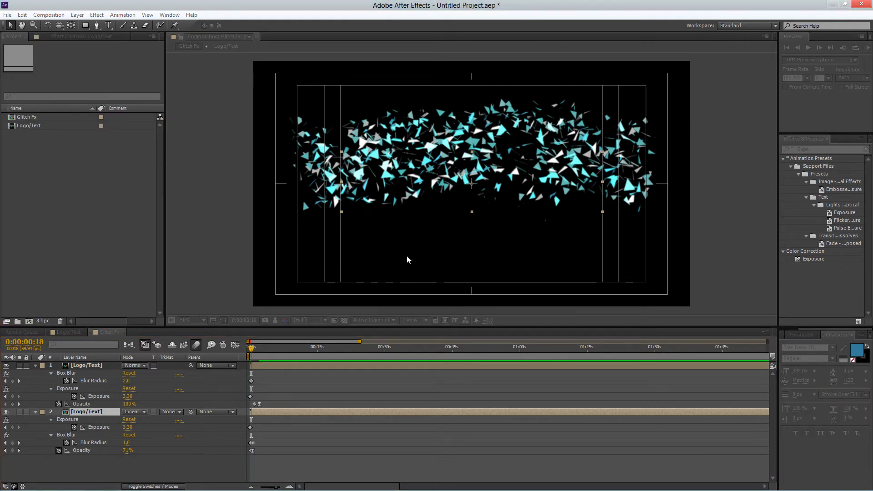
type("Final")
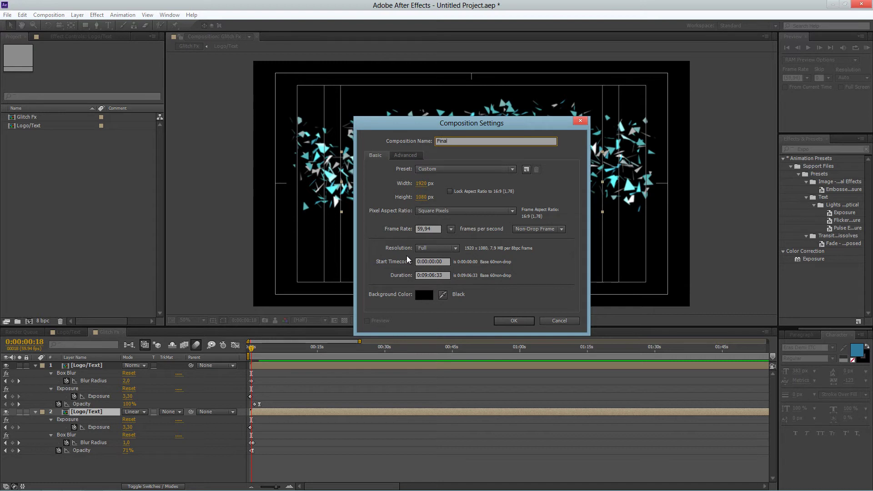
key("Return")
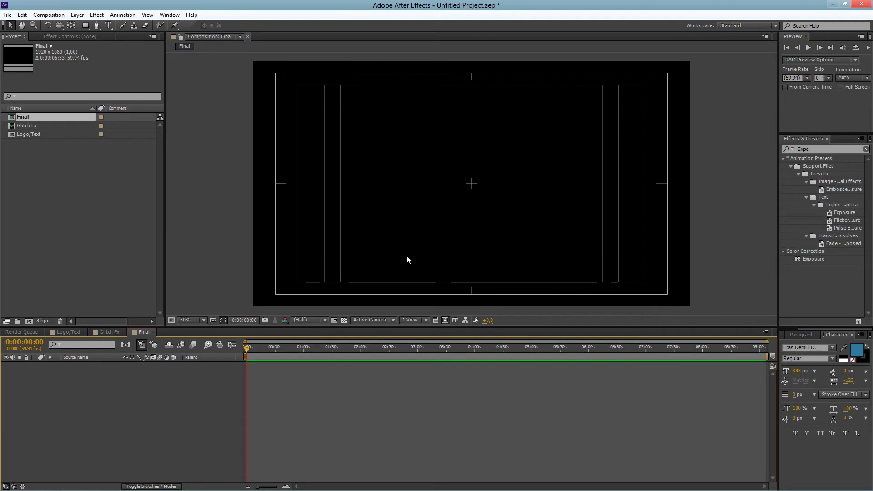
left_click_drag(29, 125, 117, 388)
Add a white 1920 x 1080 solid layer to the Final composition
right_click(138, 395)
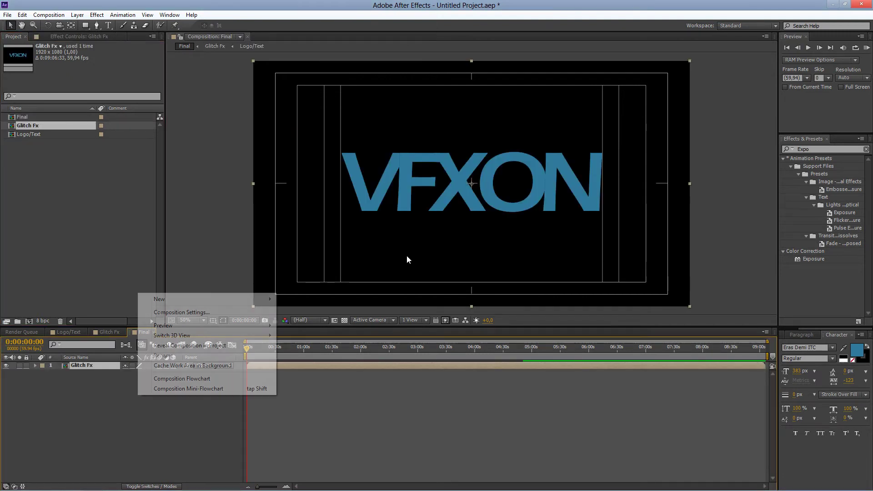
mouse_move(204, 300)
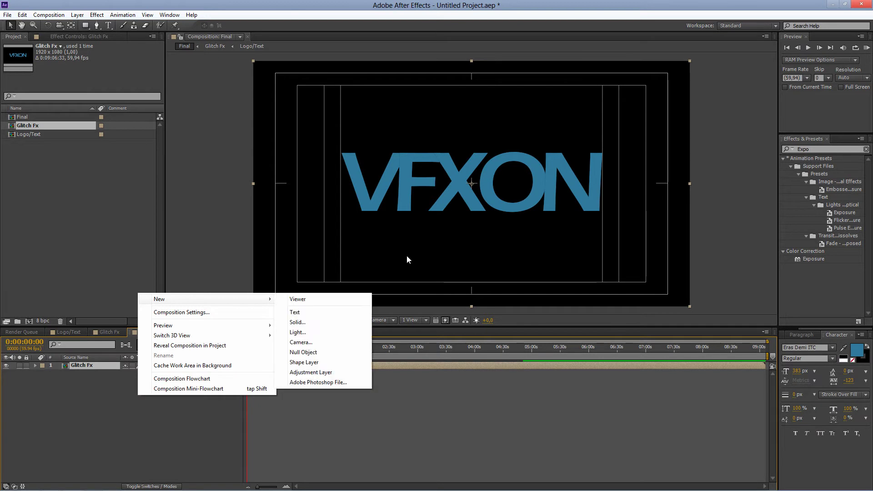
key("Down")
key("Down")
key("Return")
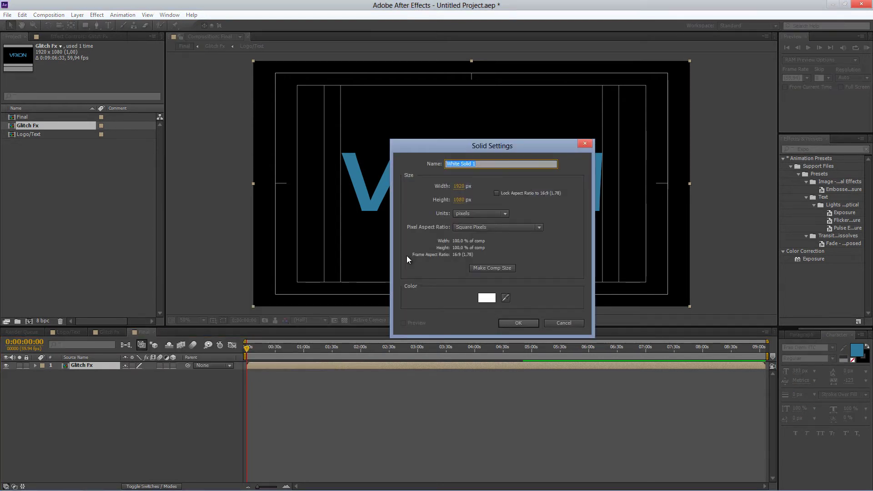
key("Return")
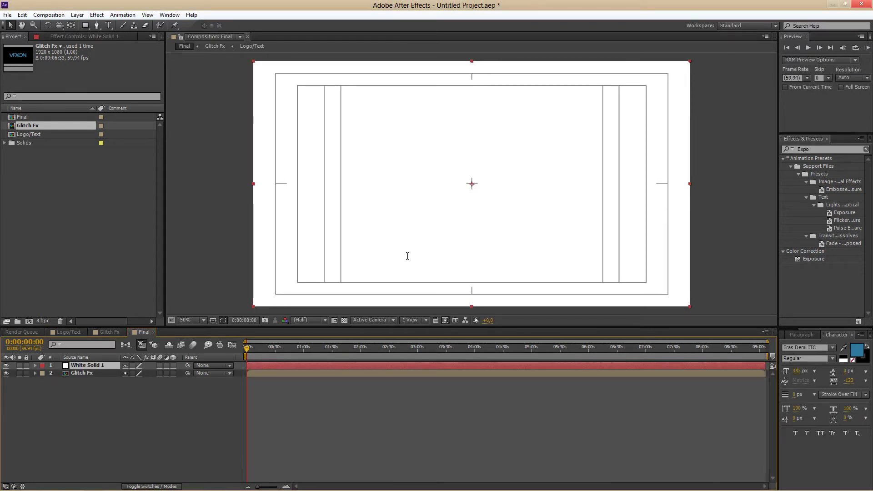
Apply the Ramp effect to the white solid and move the solid below the Glitch Fx layer
key("ctrl+5")
type("R")
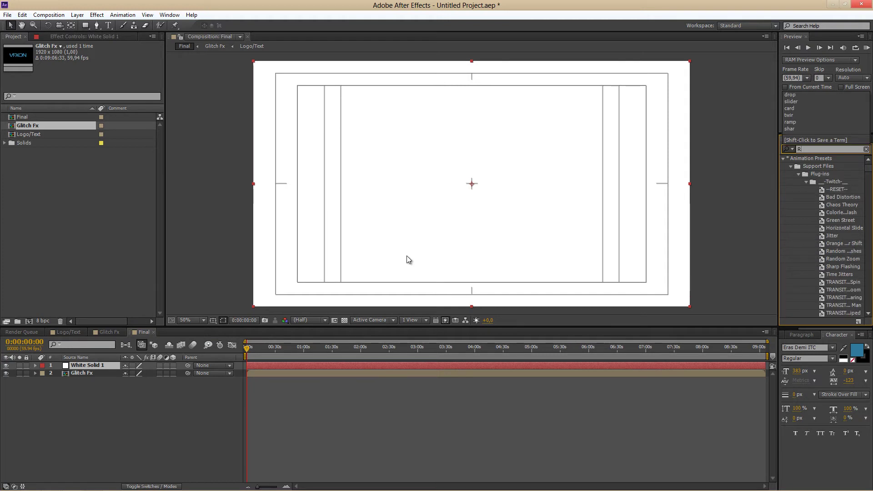
type("amp")
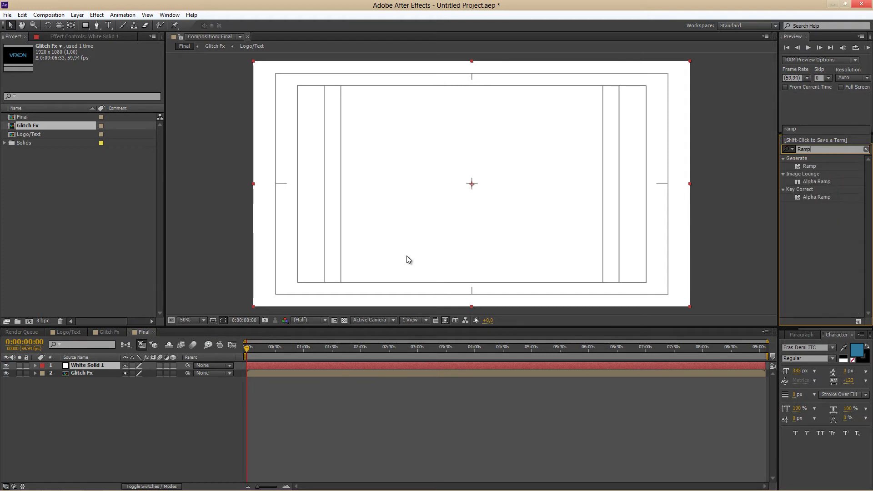
left_click_drag(809, 167, 94, 366)
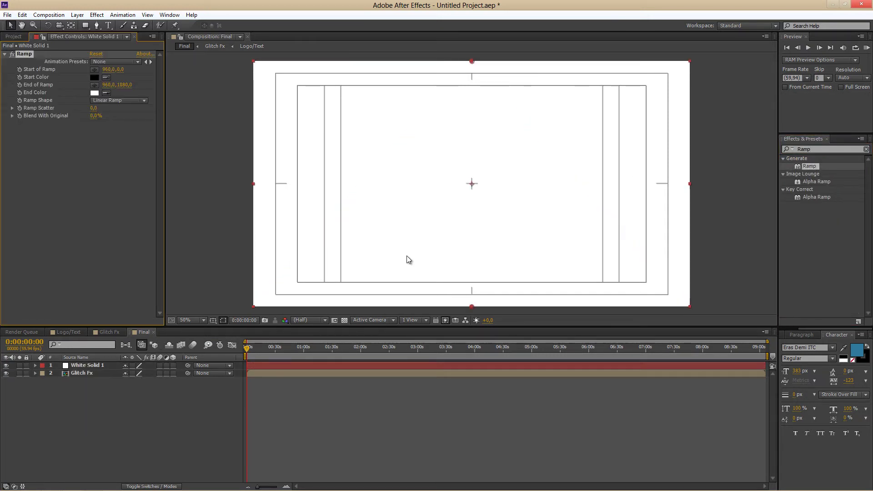
key("ctrl+bracketleft")
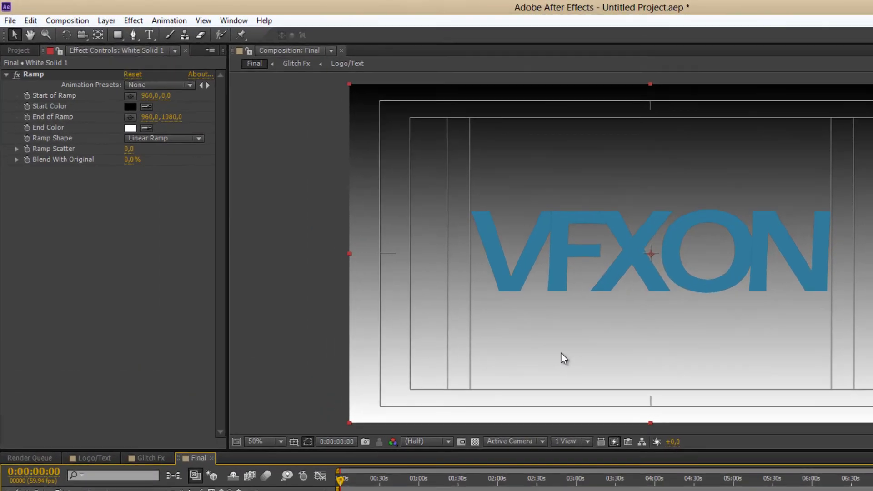
Set the white solid's Ramp Start Color to C8C8C8 and End Color to A5A5A5
left_click(94, 77)
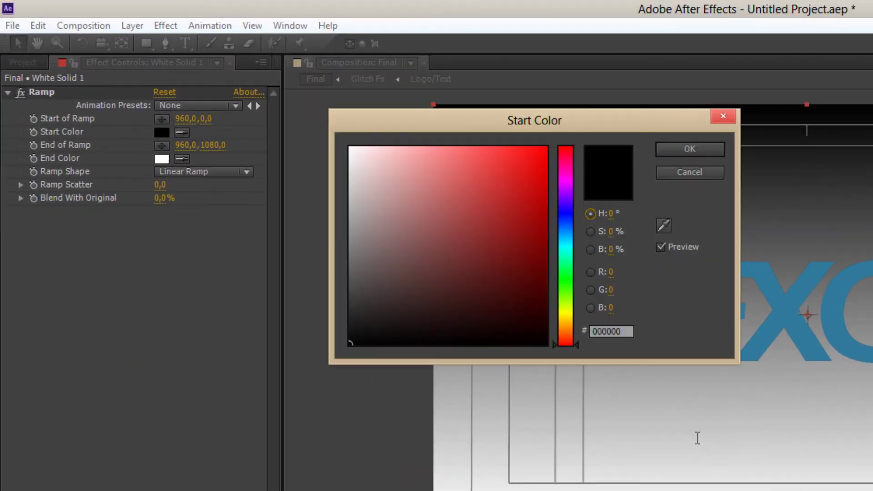
type("C8C8C8")
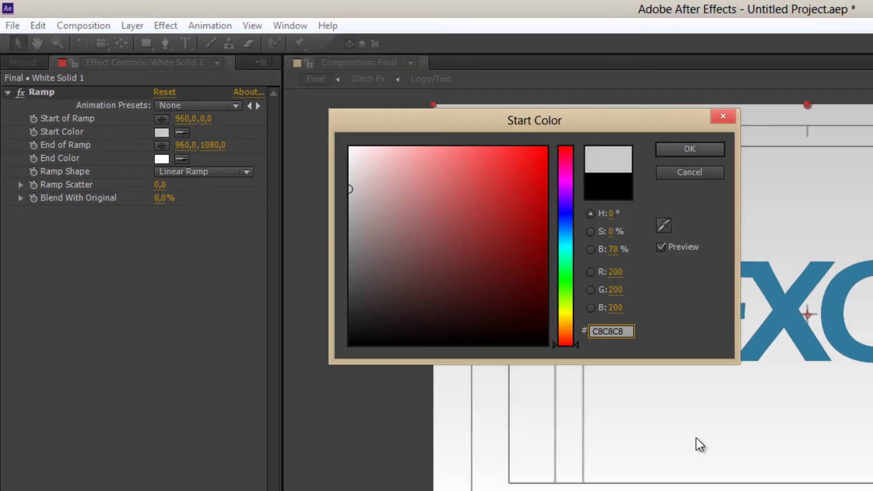
key("Return")
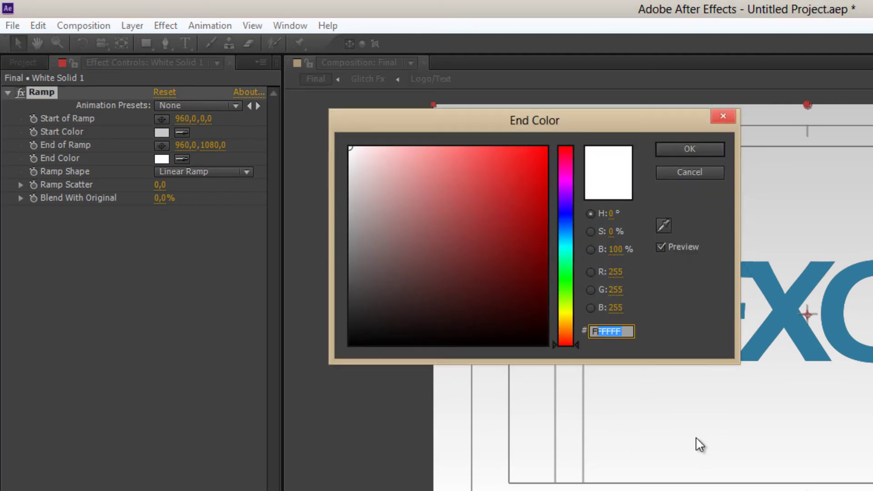
type("A5A5A5")
key("Return")
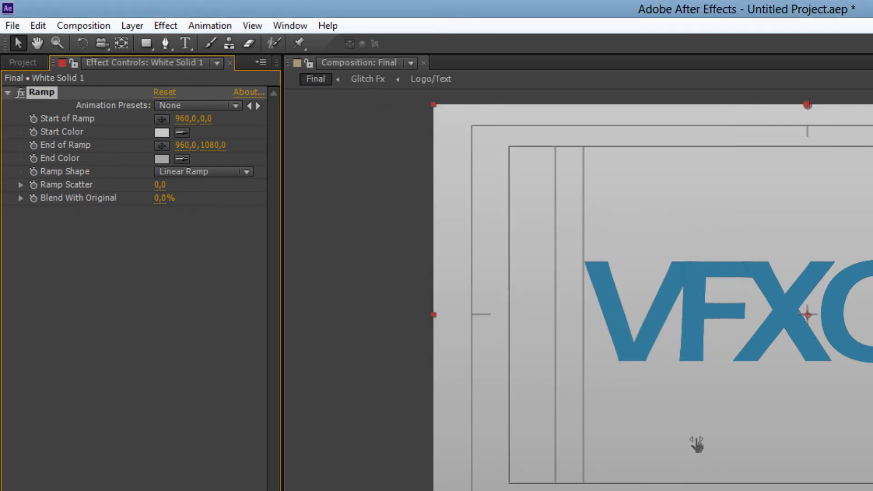
Set the white solid's Start of Ramp to 968, 536
key("Tab")
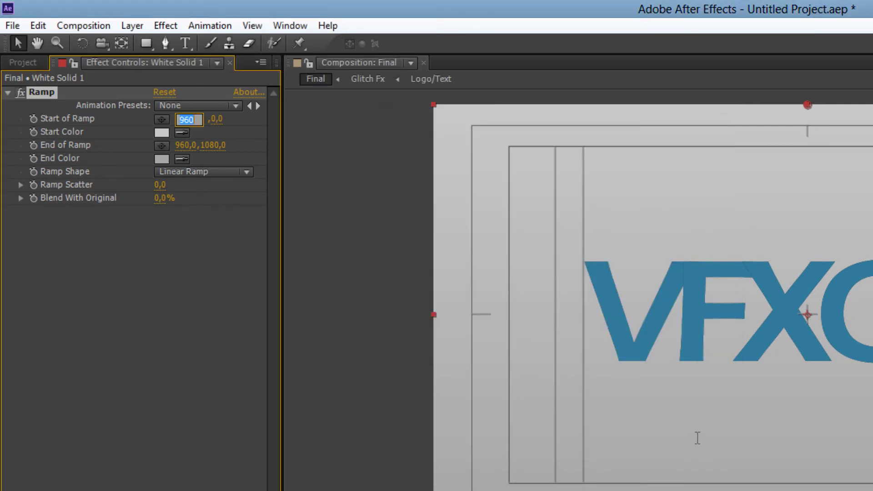
type("968,")
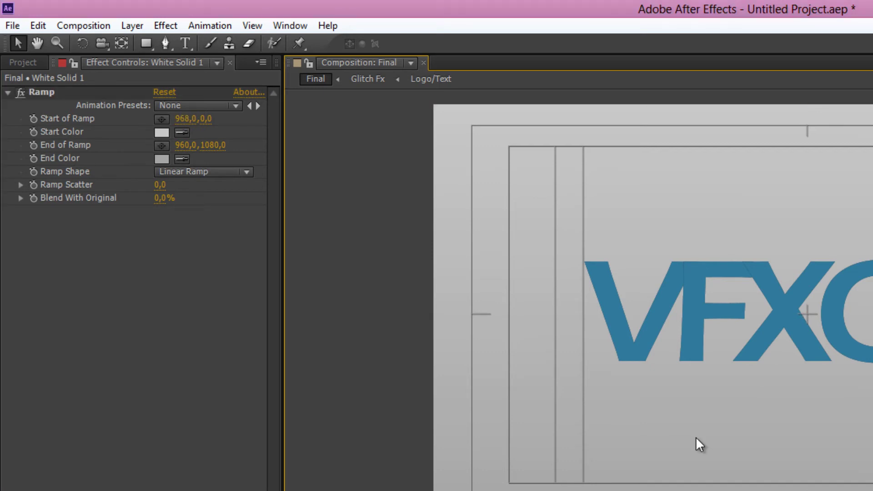
left_click(206, 119)
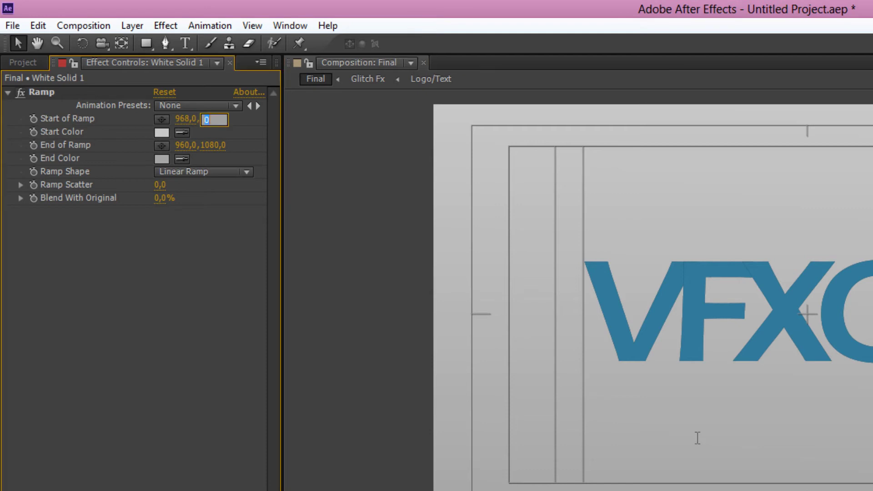
type("536")
left_click(696, 437)
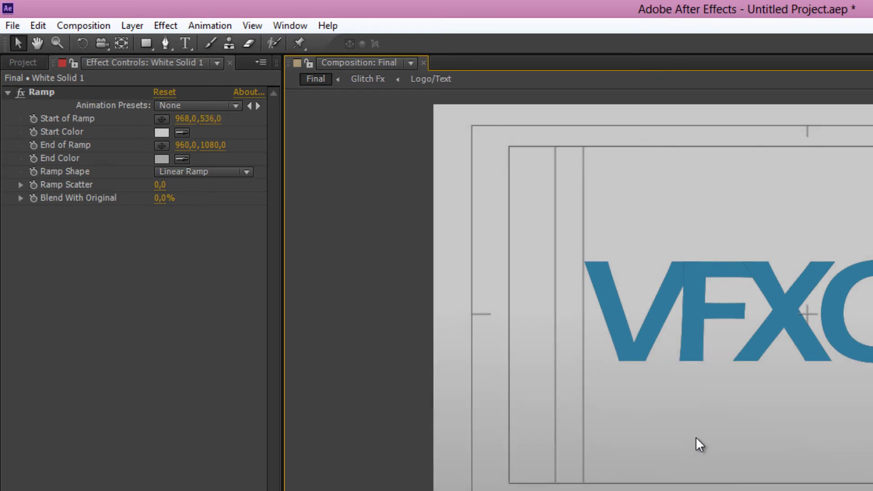
Set the white solid's End of Ramp to 248, 1148
key("Tab")
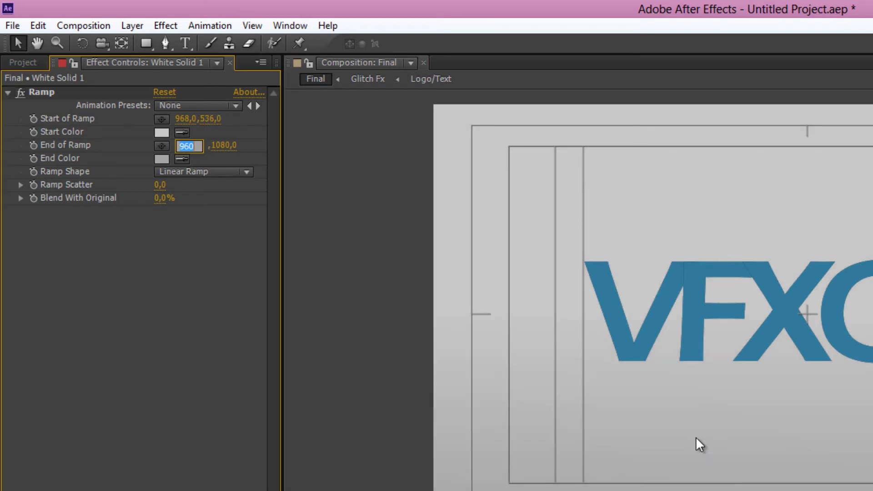
type("248")
left_click(696, 436)
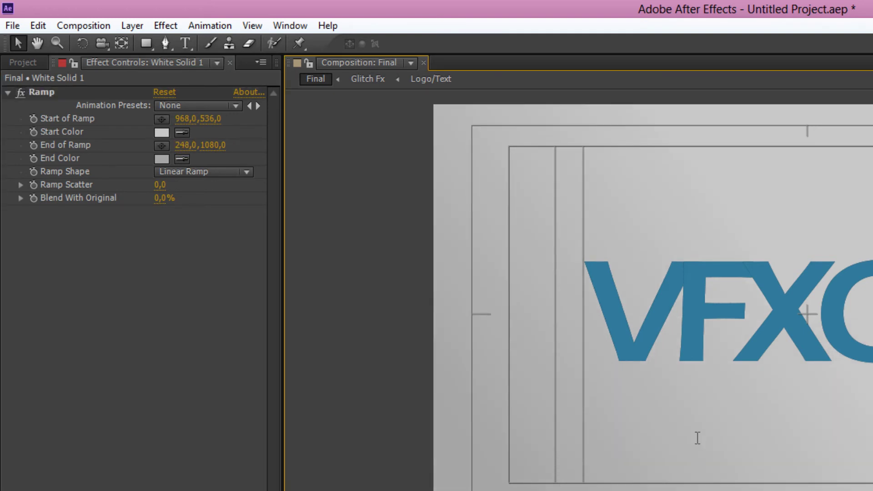
key("Tab")
type("1148")
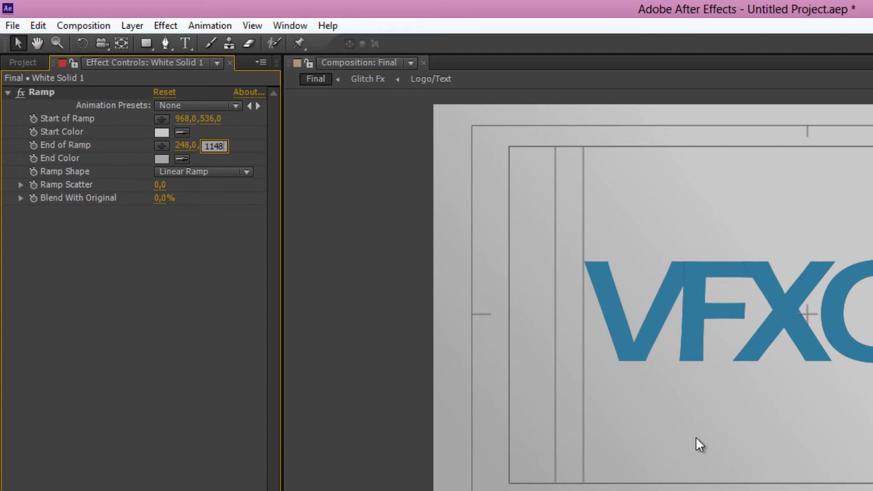
left_click(696, 436)
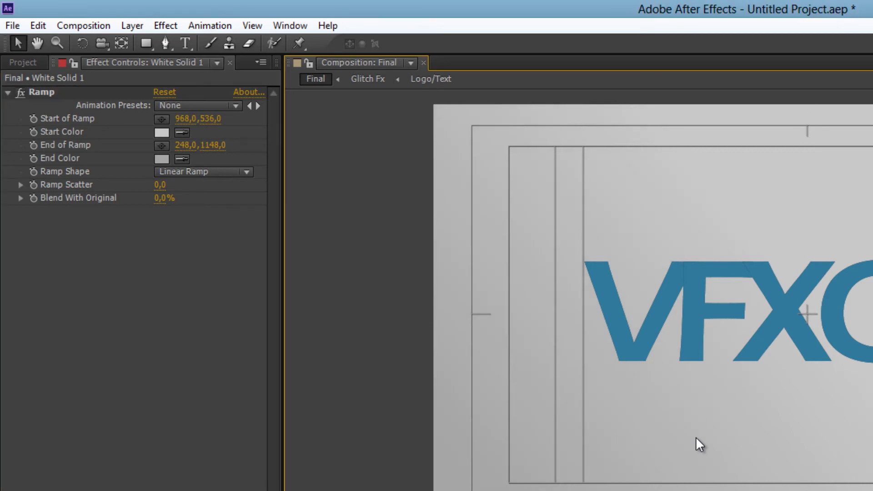
Set the white solid's Ramp Scatter to 15
key("Tab")
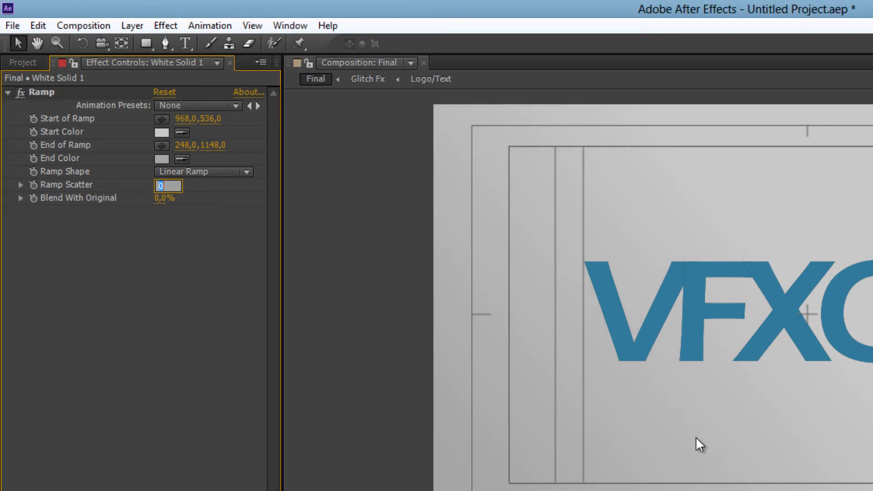
type("15")
left_click(696, 437)
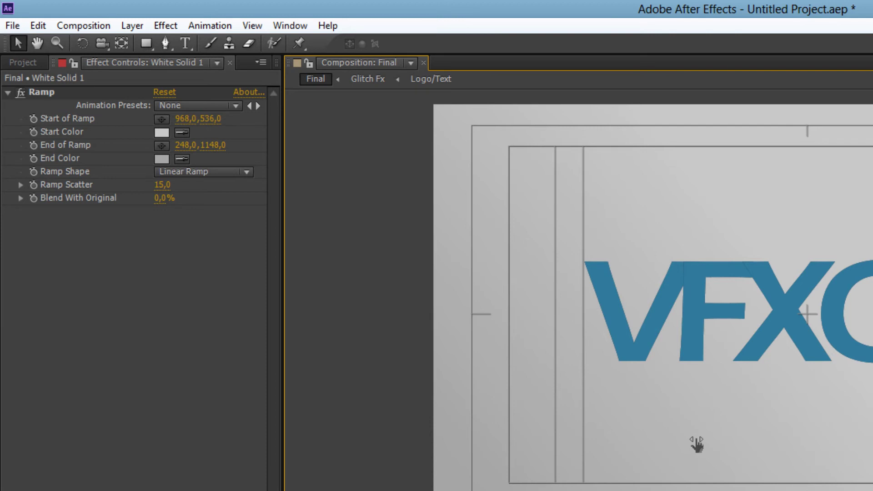
Try a Blend With Original value of 2% on the white solid's Ramp effect
key("Tab")
type("2")
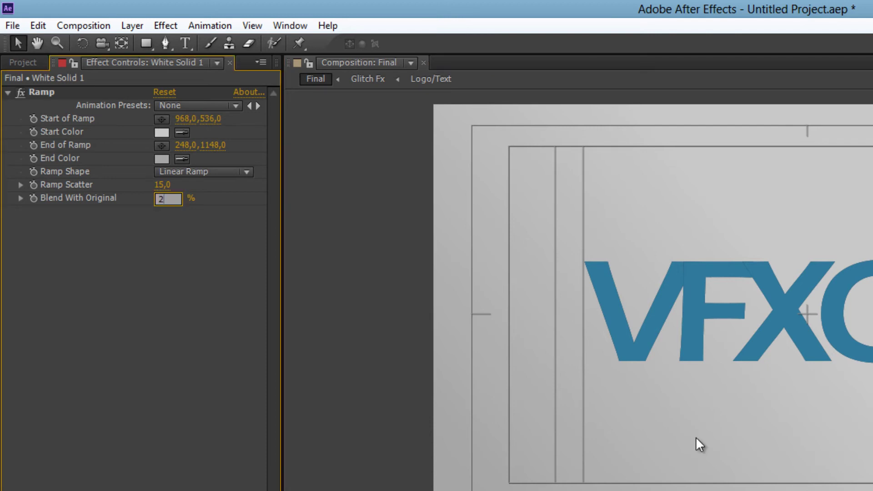
key("Return")
left_click(695, 437)
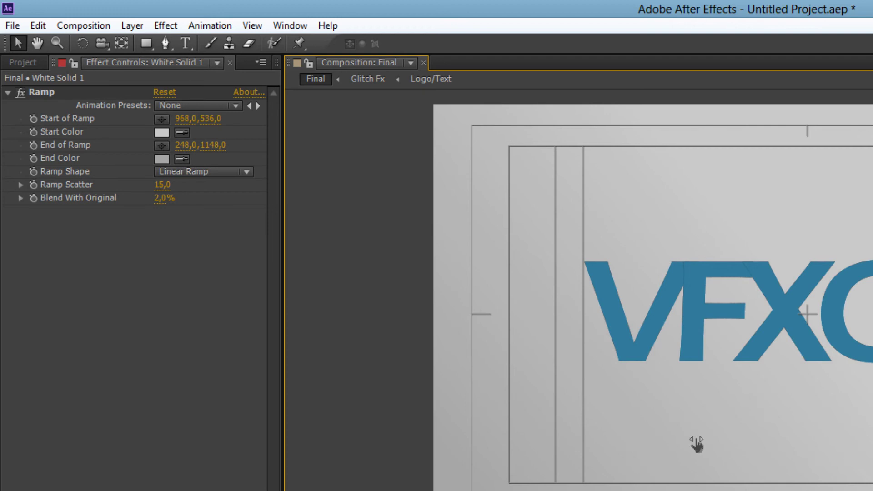
Set the Ramp effect's Blend With Original to 0% and its Ramp Shape to Radial Ramp
key("Tab")
type("0")
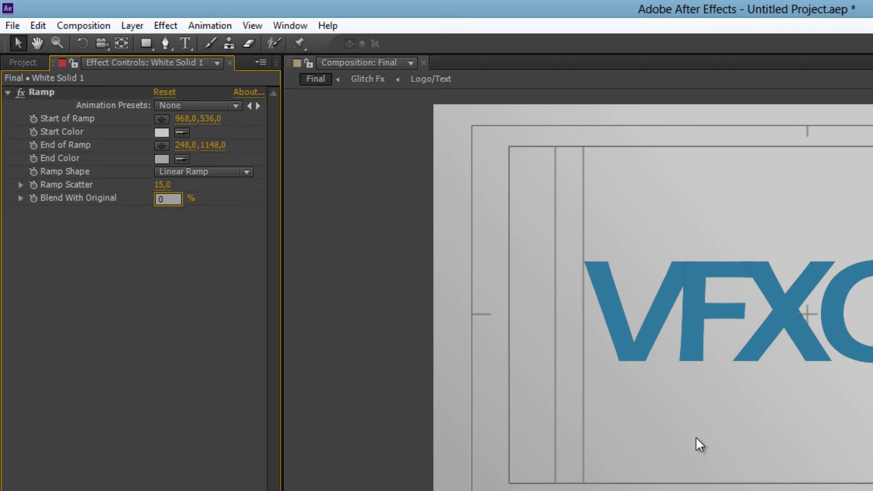
left_click(698, 444)
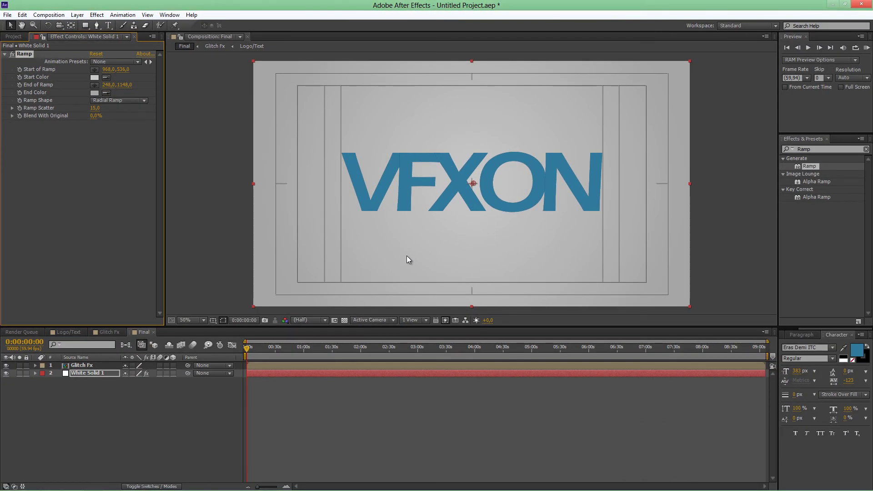
Make the Glitch Fx layer a 3D layer and apply the Drop Shadow effect to it
left_click(406, 255)
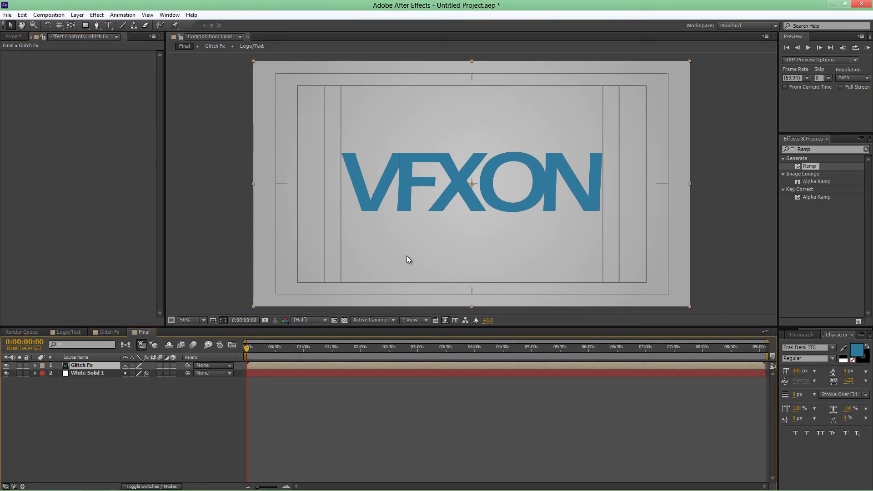
key("ctrl+shift+3")
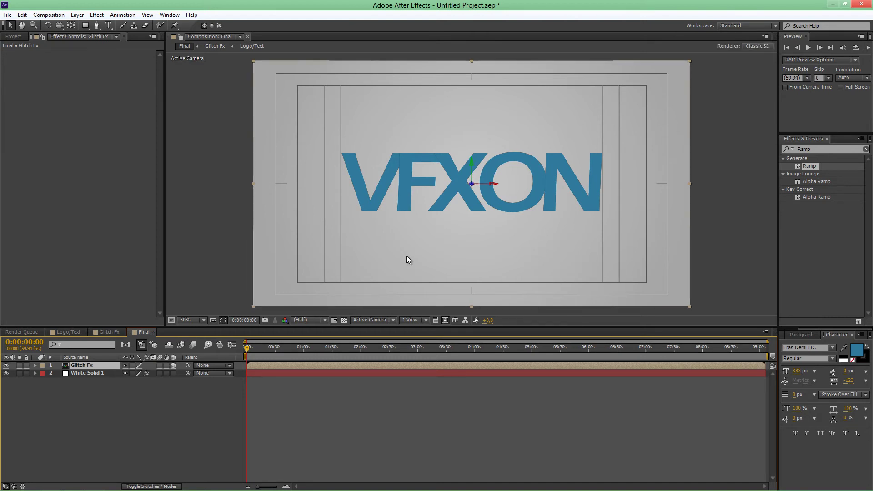
key("ctrl+5")
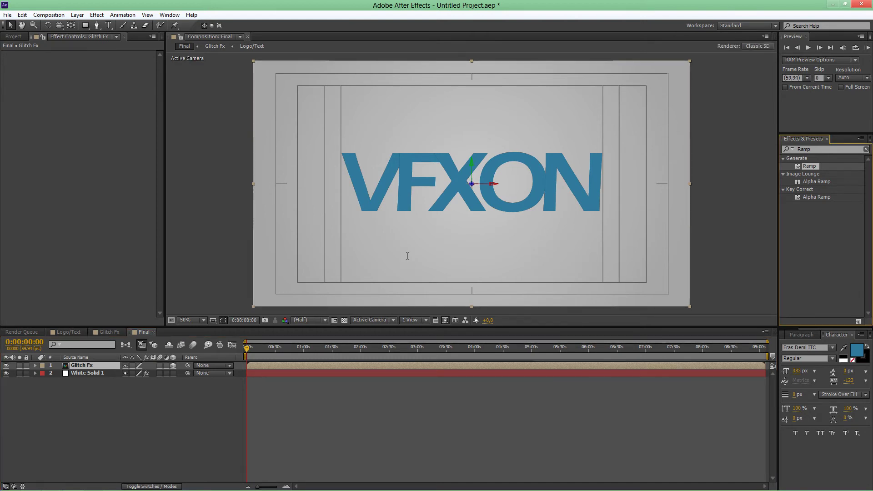
type("Drop")
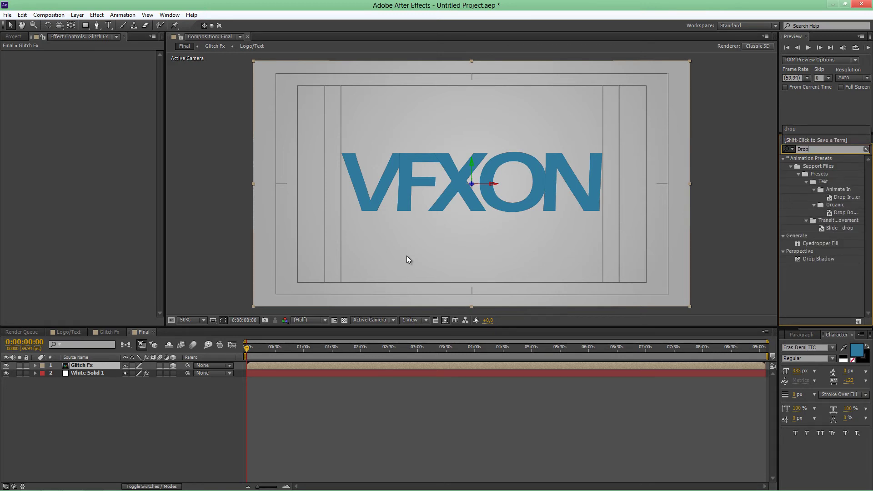
mouse_move(819, 259)
left_mouse_down()
mouse_move(227, 309)
mouse_move(80, 365)
left_mouse_up()
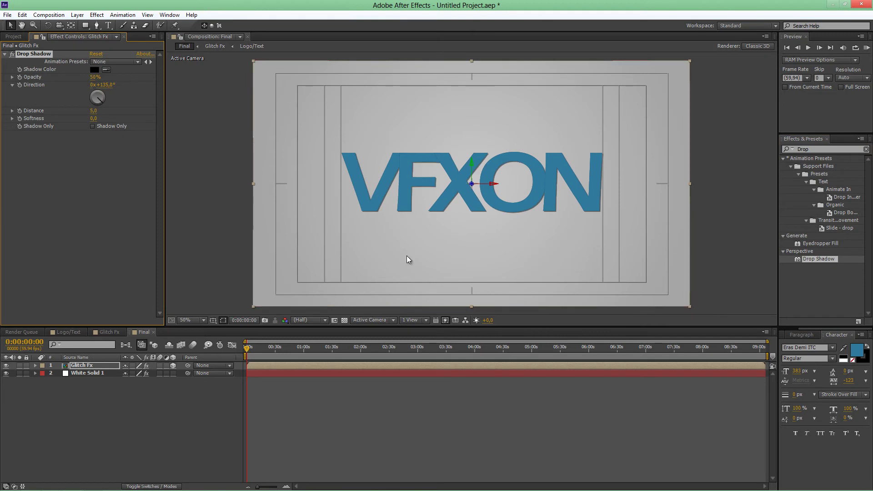
Enable time remapping on the Glitch Fx layer in the Final composition
right_click(91, 365)
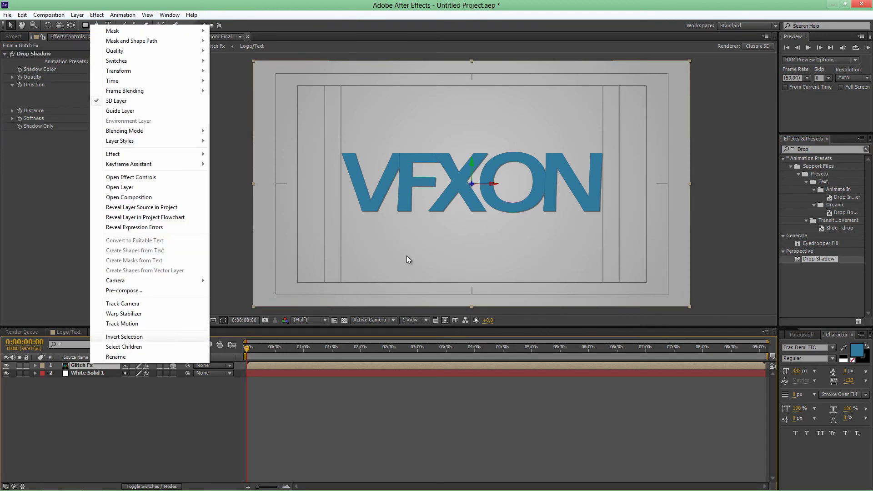
mouse_move(112, 81)
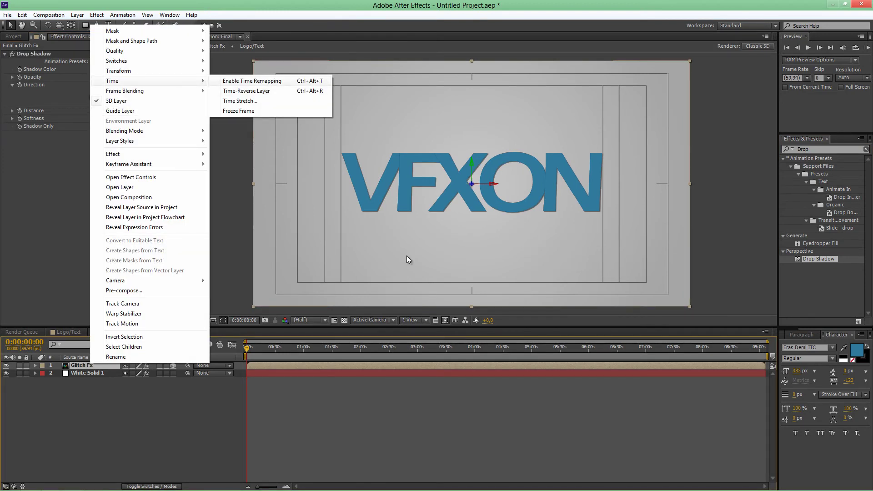
left_click(252, 81)
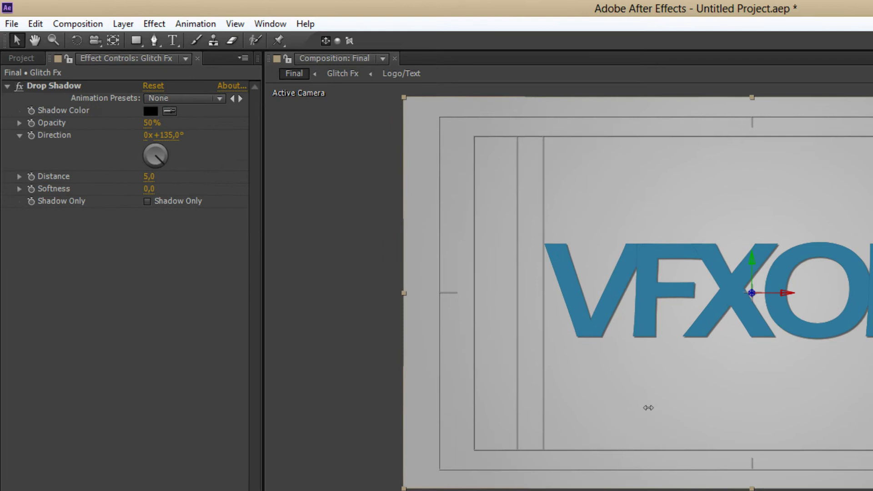
Set the Glitch Fx layer's Drop Shadow Distance to 0 and its Softness to 15
left_click(99, 119)
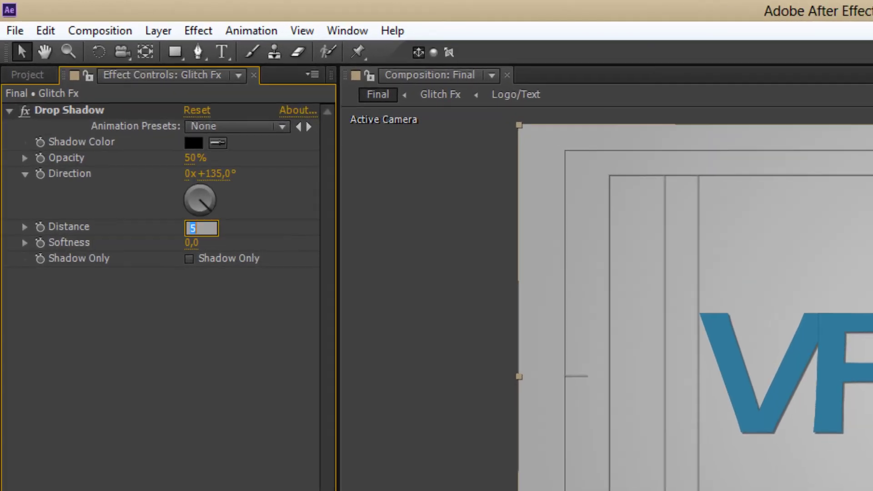
type("0")
key("Return")
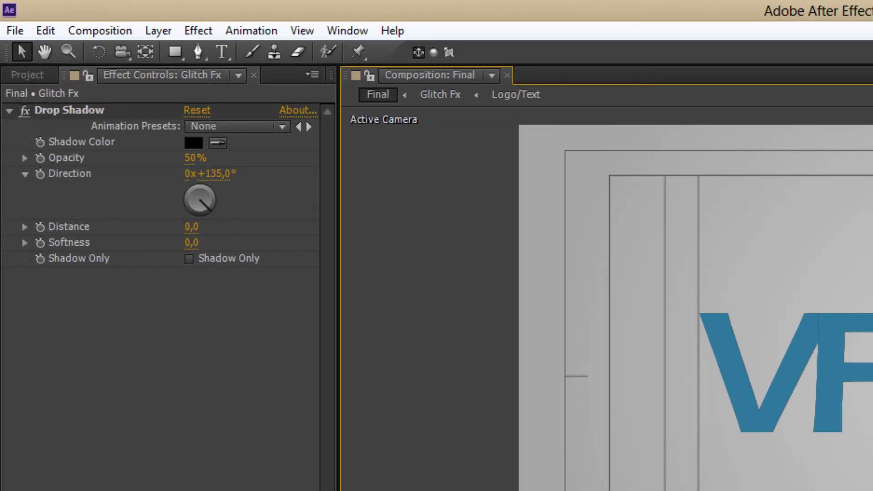
left_click(191, 243)
type("15")
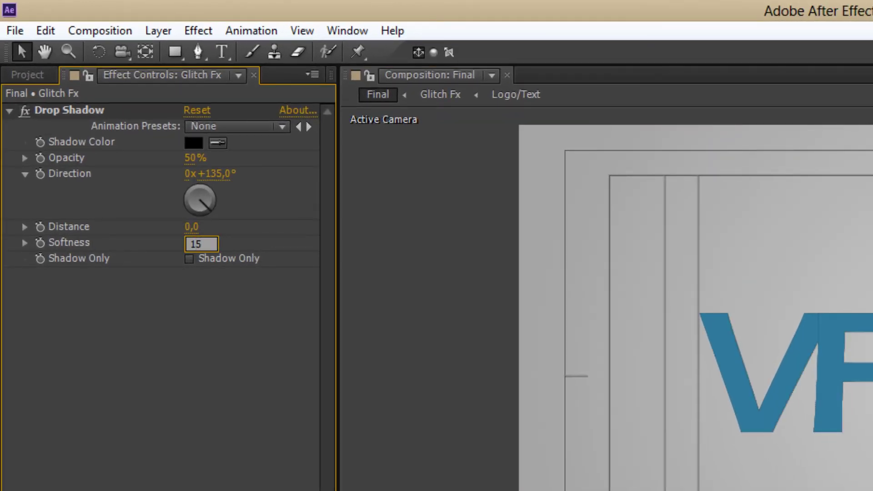
key("Return")
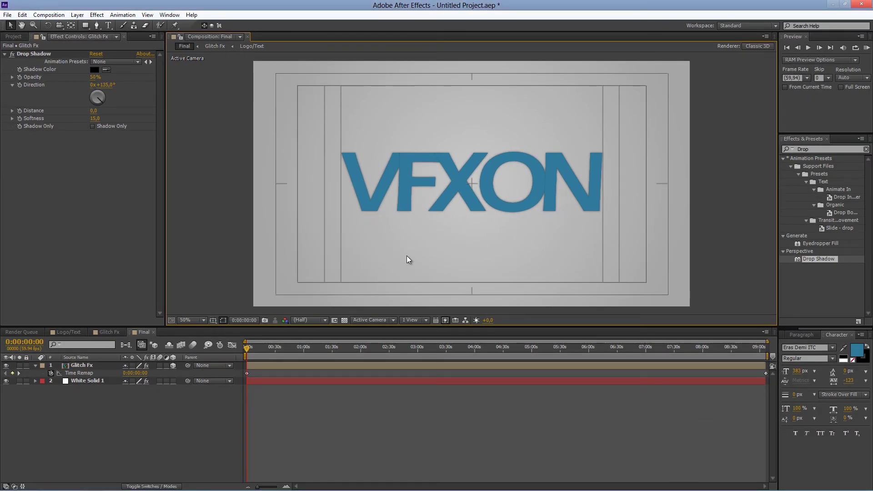
Add a Time Remap keyframe with the value 0:00:00:00 at frame 7 on the Glitch Fx layer
key("space")
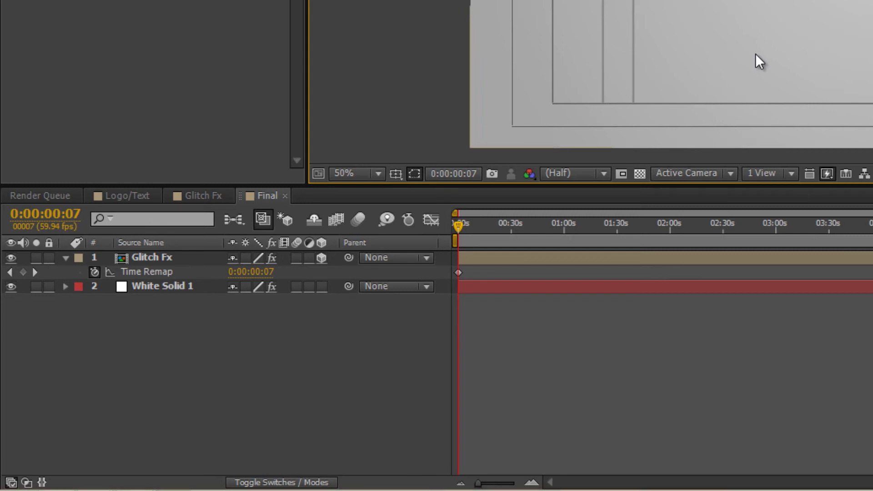
left_click(251, 272)
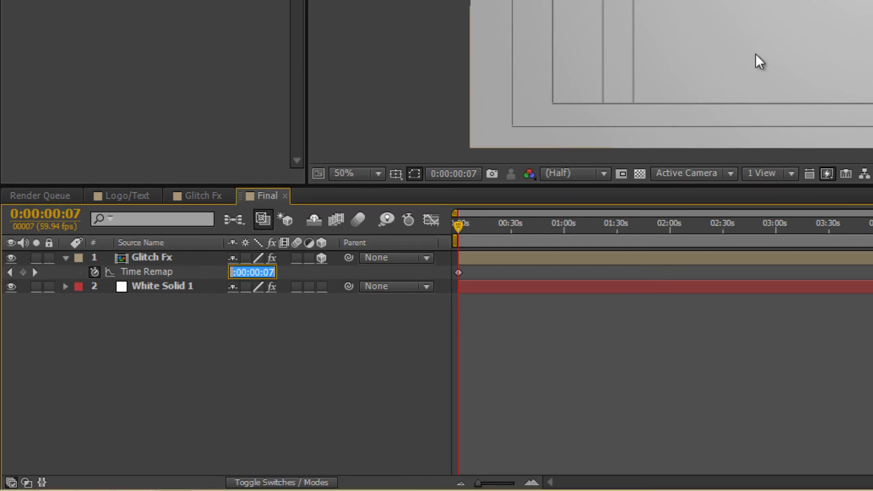
key("Right")
key("BackSpace")
type("0")
key("Return")
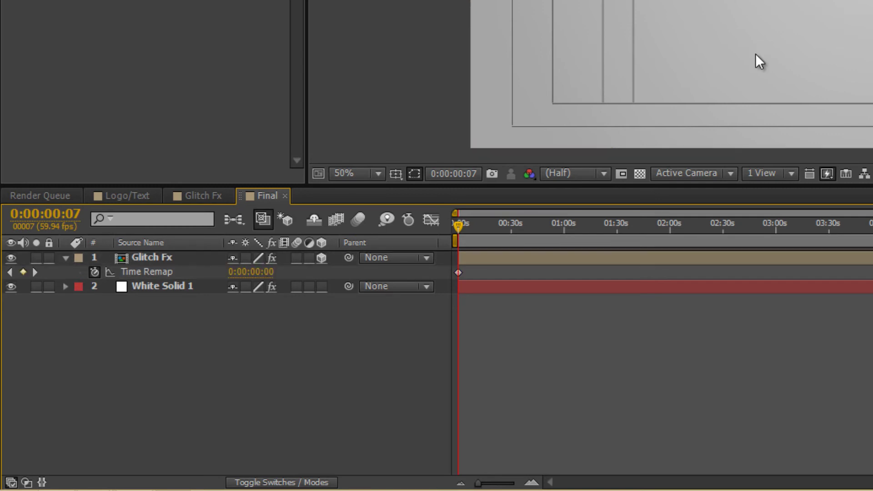
Apply Easy Ease to the Glitch Fx layer's Time Remap keyframe at frame 7
key("equal")
key("equal")
key("equal")
key("equal")
key("equal")
key("equal")
key("equal")
key("equal")
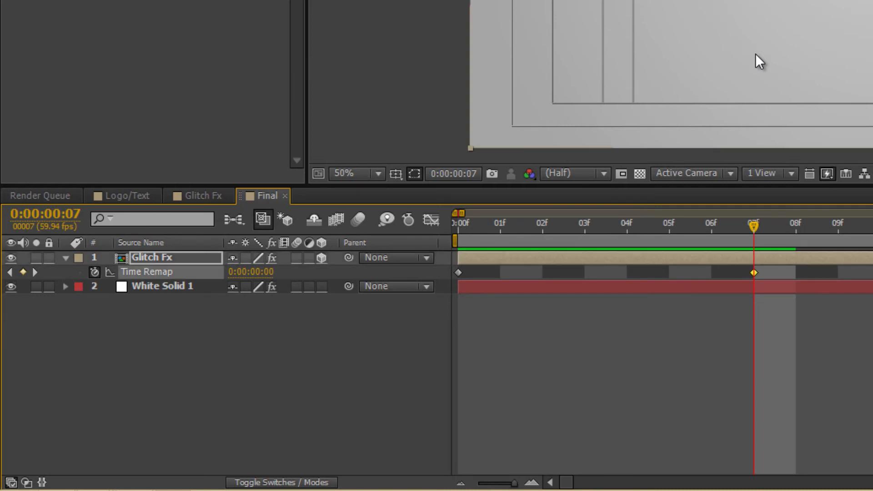
right_click(754, 272)
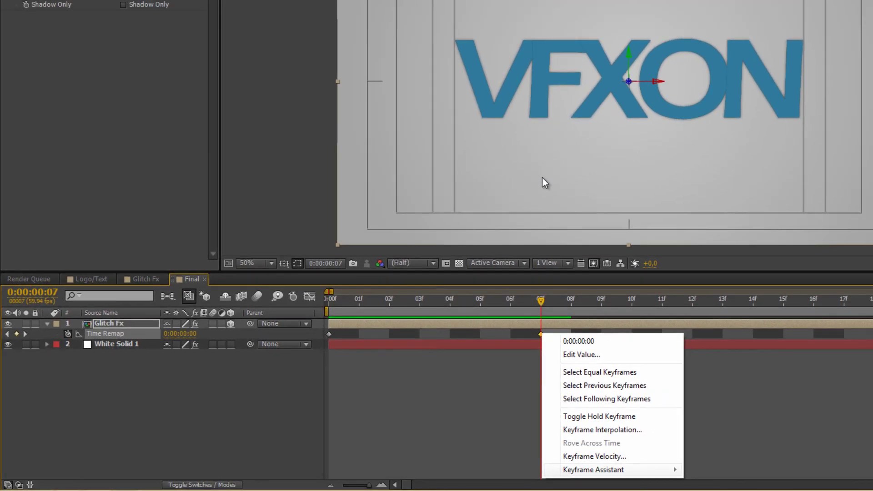
mouse_move(611, 469)
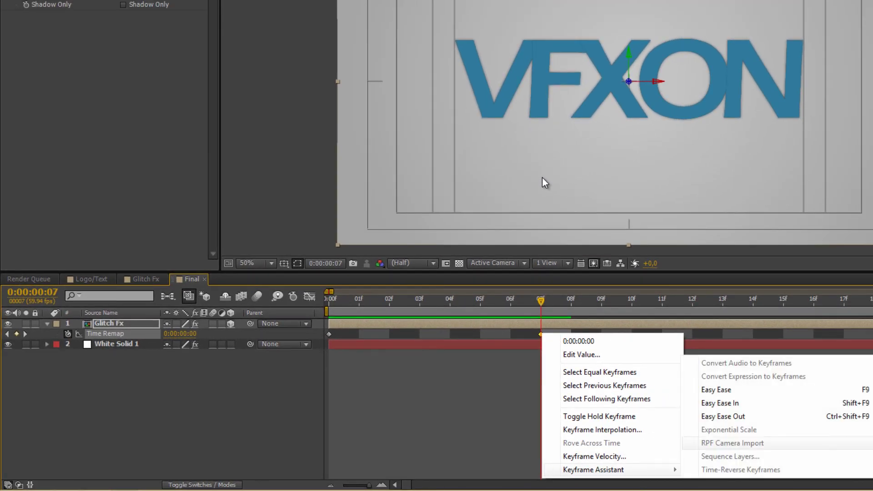
left_click(717, 390)
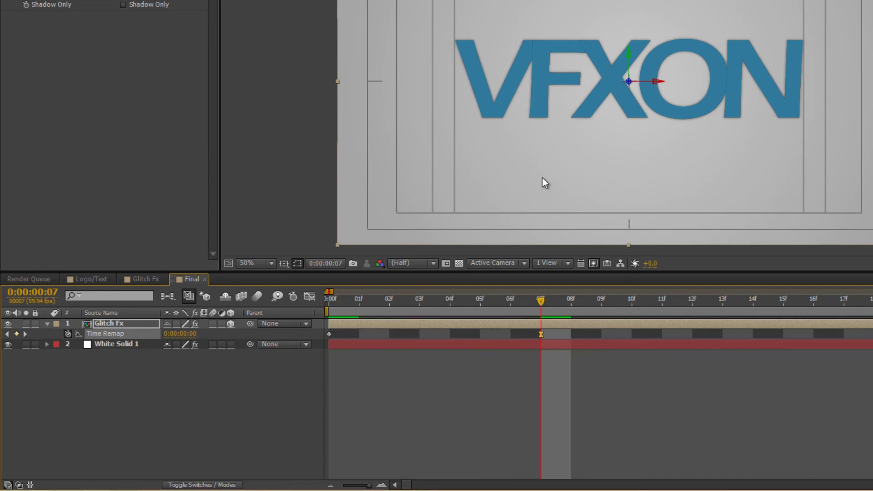
Add a Time Remap keyframe with the value 0:00:00:01 at frame 10
key("Page_Down")
key("Page_Down")
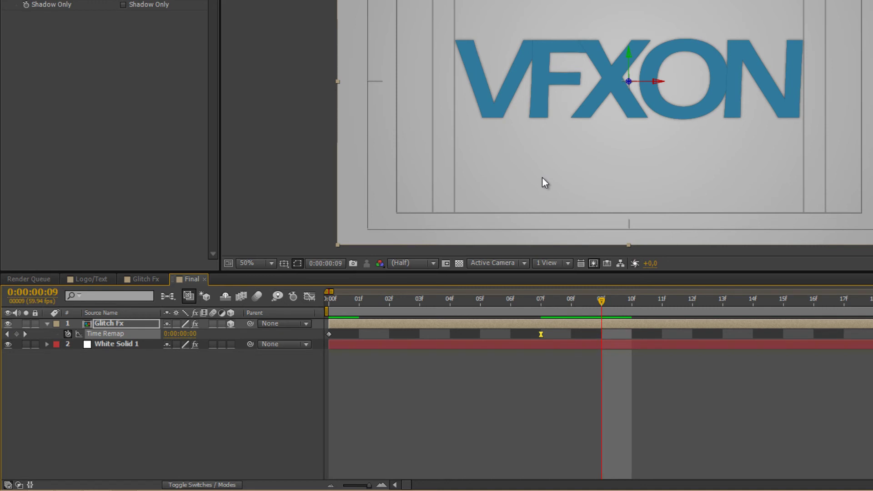
key("Page_Down")
left_click(180, 333)
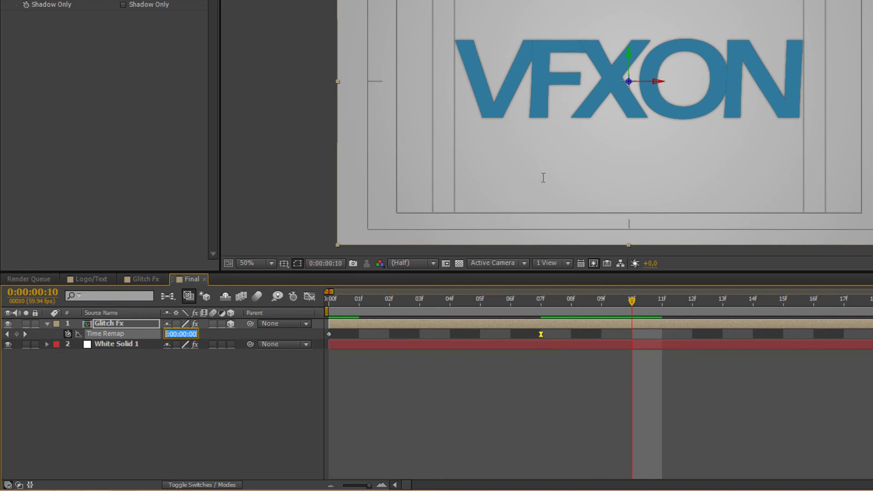
key("Right")
type("1")
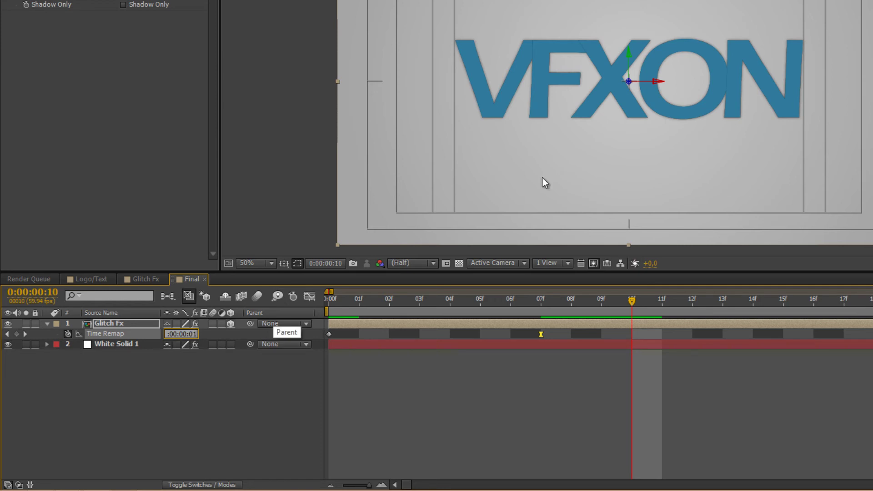
key("Return")
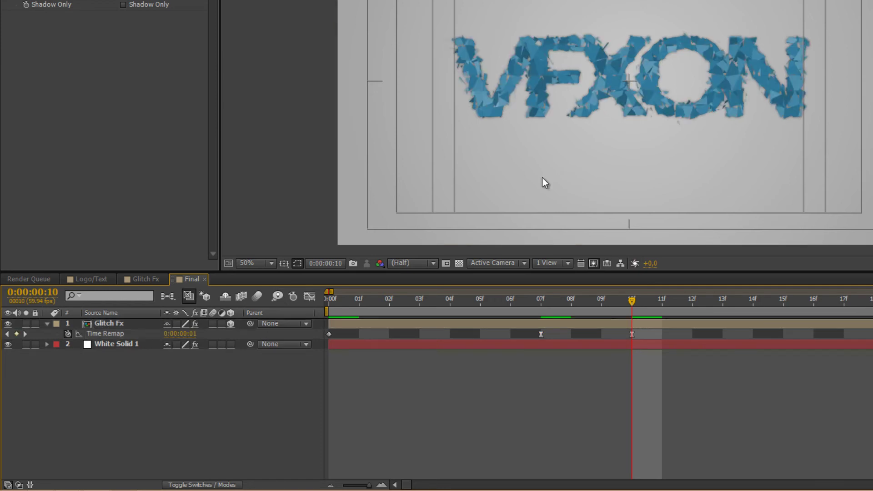
Try Easy Ease In and Easy Ease Out on the Time Remap keyframe at frame 10, and undo the easing
right_click(631, 334)
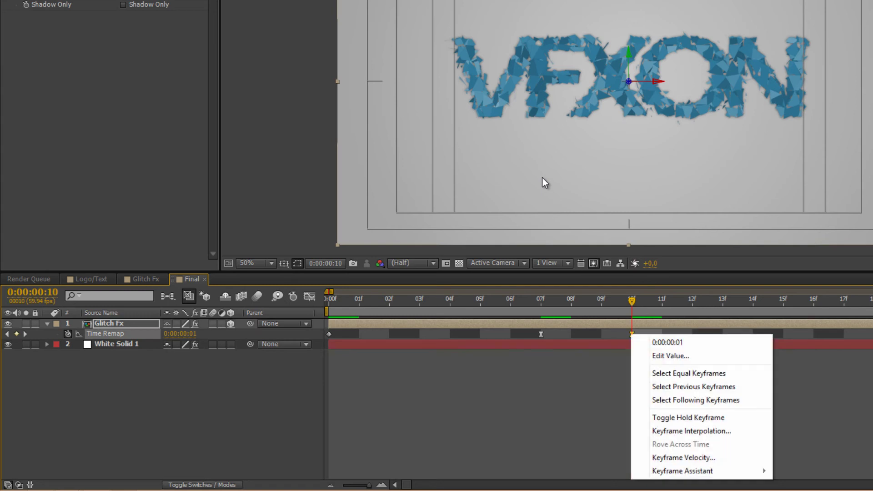
mouse_move(700, 471)
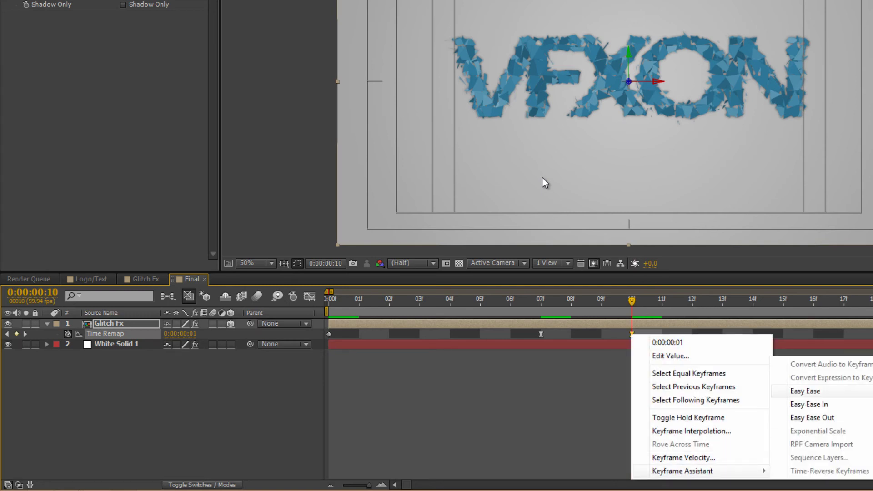
left_click(809, 404)
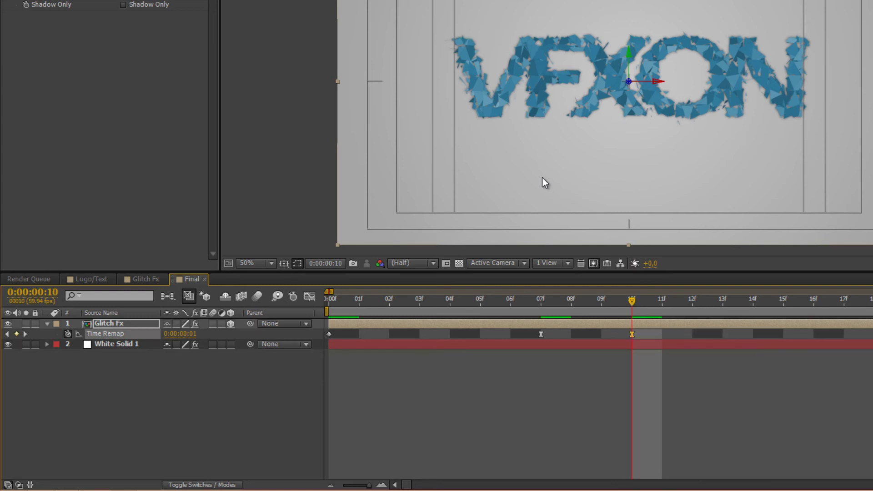
right_click(632, 334)
mouse_move(700, 468)
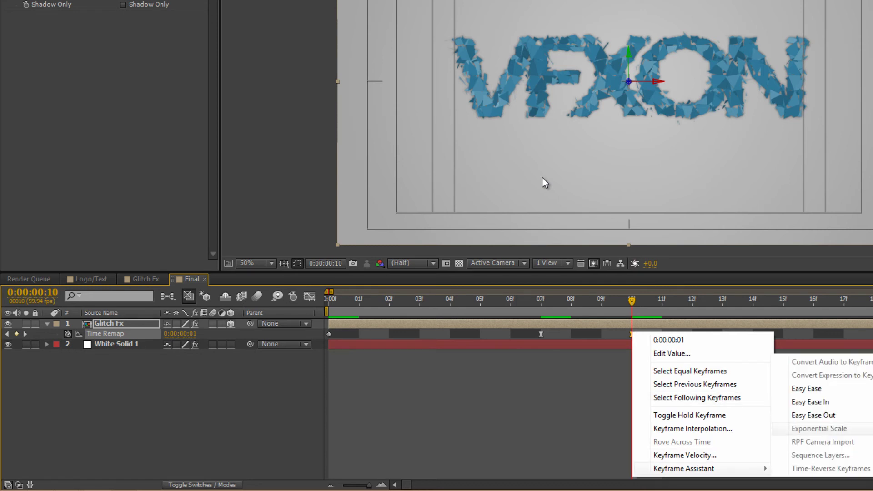
left_click(813, 415)
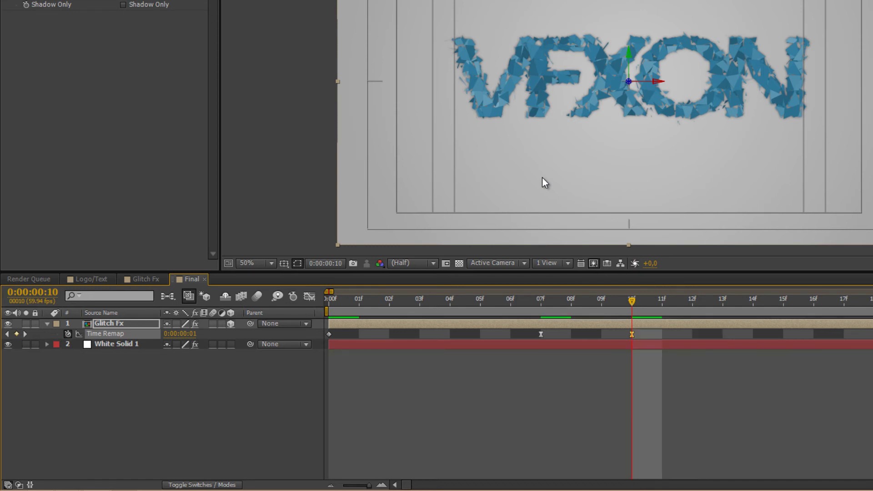
key("ctrl+z")
Apply Easy Ease Out and Easy Ease In to the frame 10 Time Remap keyframe, and deselect it
right_click(632, 332)
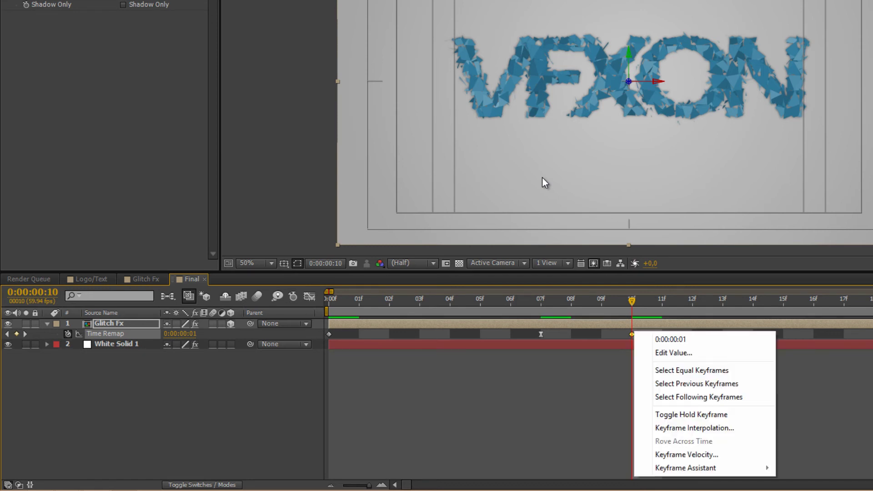
right_click(631, 335)
mouse_move(682, 472)
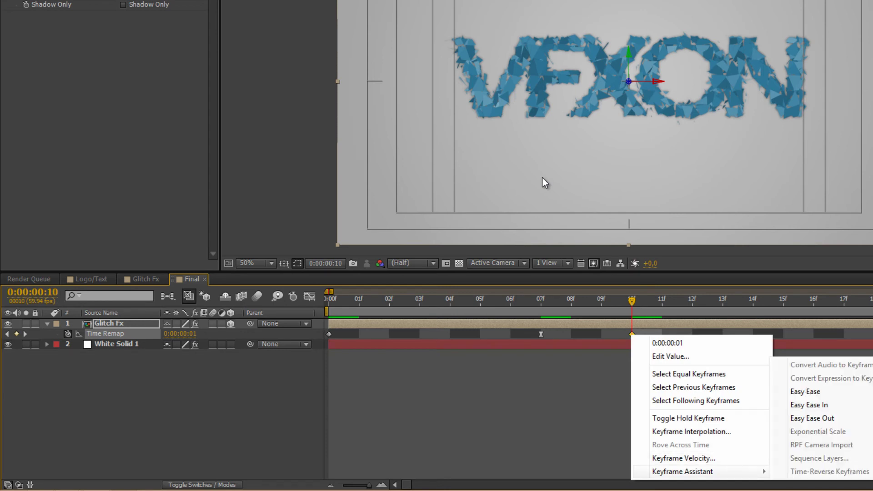
left_click(812, 417)
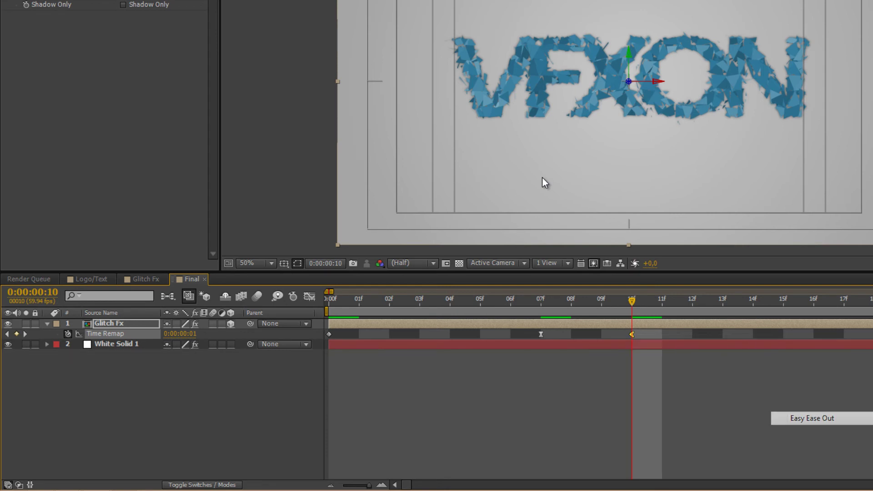
right_click(632, 335)
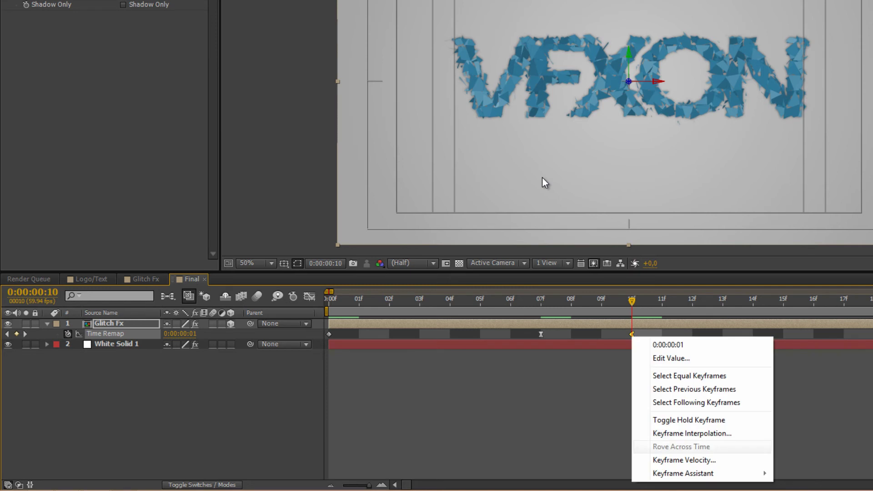
mouse_move(682, 473)
left_click(809, 407)
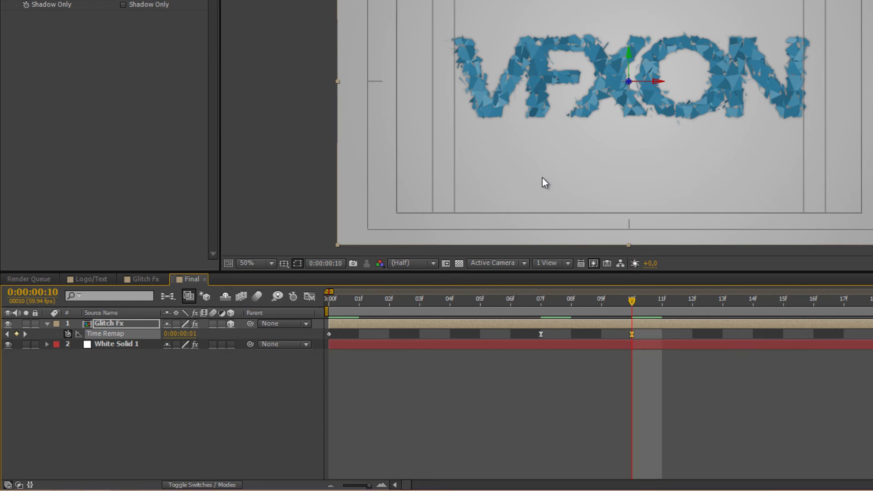
right_click(631, 334)
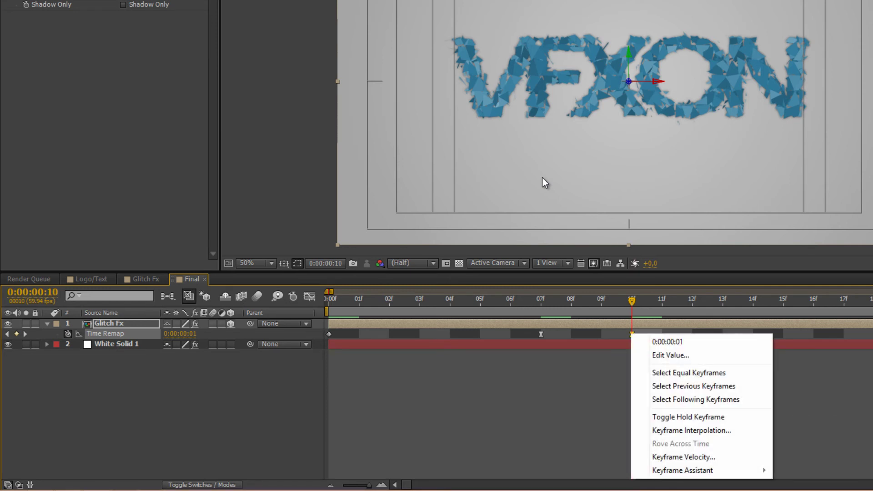
left_click(683, 378)
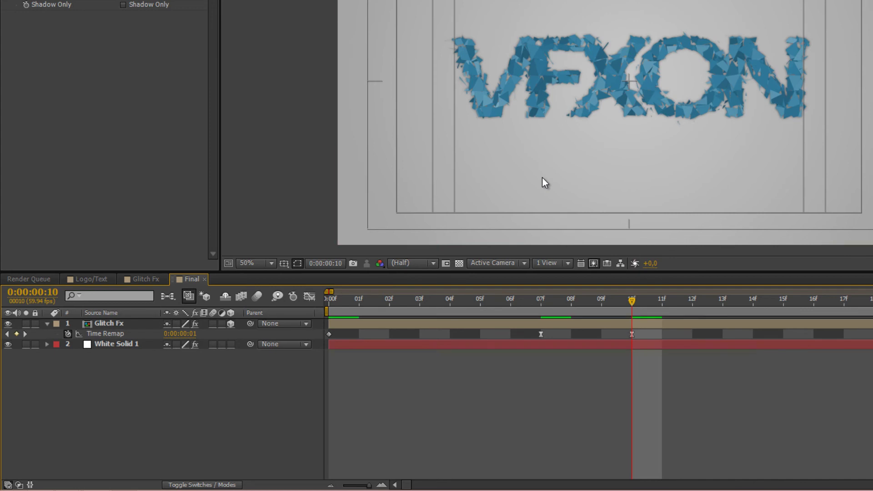
Add a Time Remap keyframe with the value 0:00:00:03 at frame 12
key("Page_Down")
key("Page_Down")
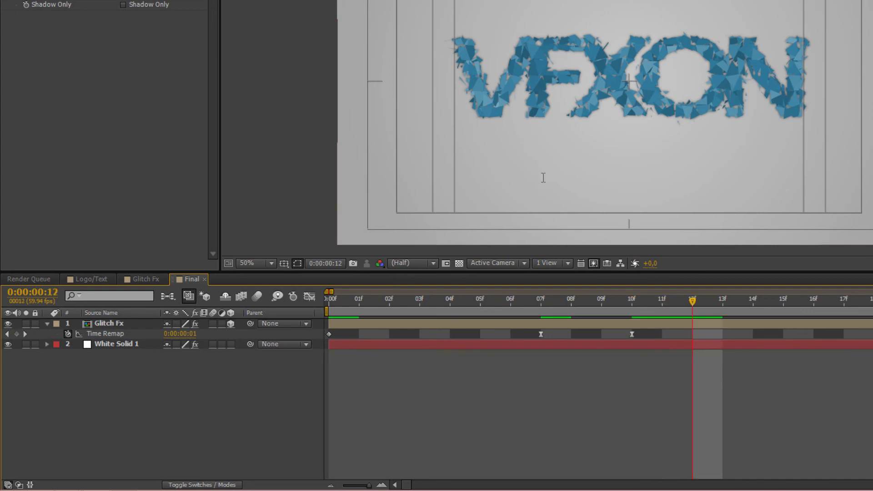
left_click(180, 334)
left_click(196, 333)
key("BackSpace")
type("3")
key("Return")
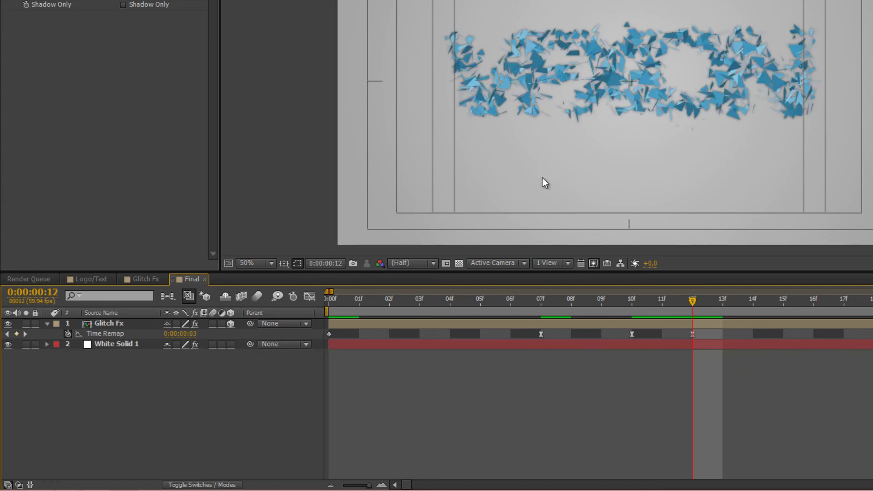
Add a Time Remap keyframe with the value 0:00:00:05 at frame 13
key("Page_Down")
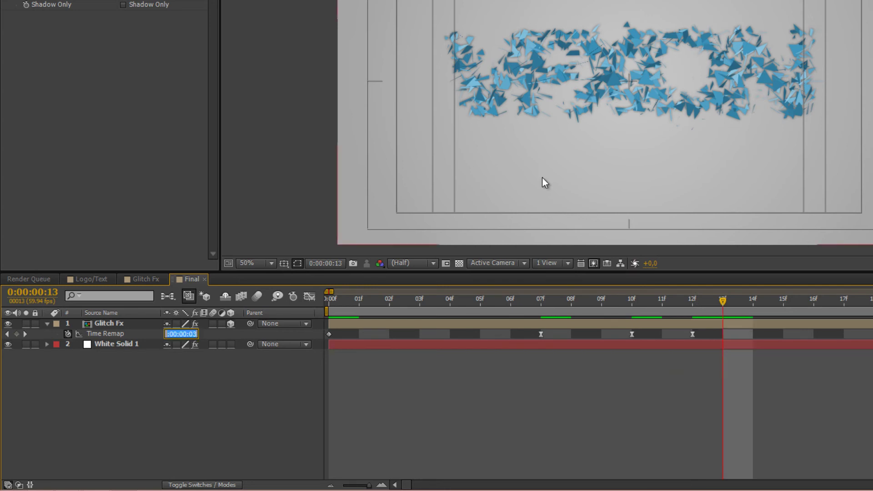
key("Return")
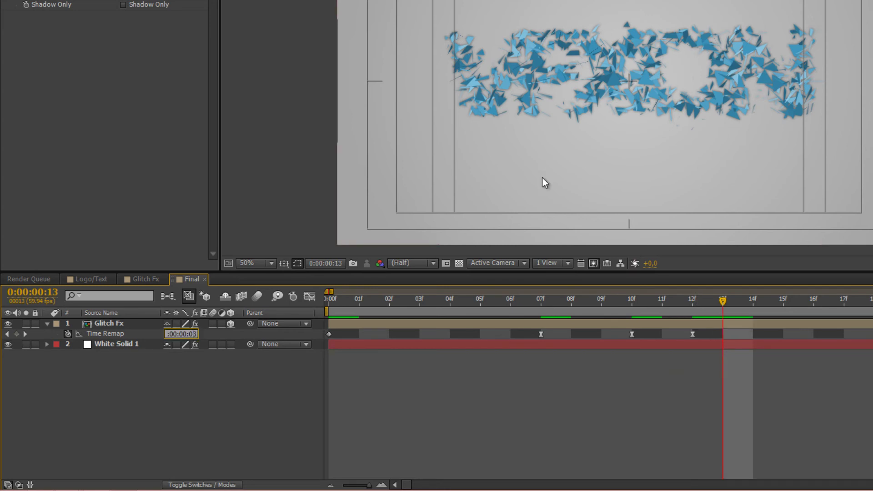
key("Tab")
key("Return")
key("BackSpace")
type("5")
key("Return")
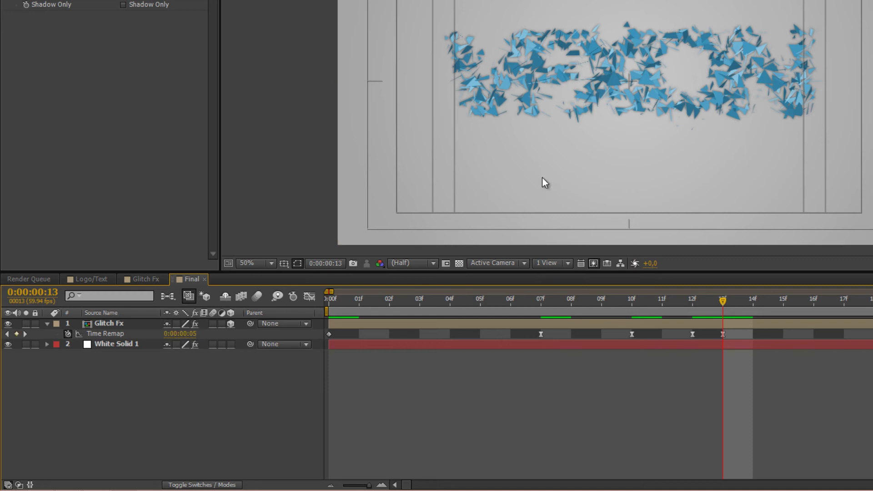
Add a Time Remap keyframe with the value 0:00:00:25 at frame 15
key("Page_Down")
key("Page_Down")
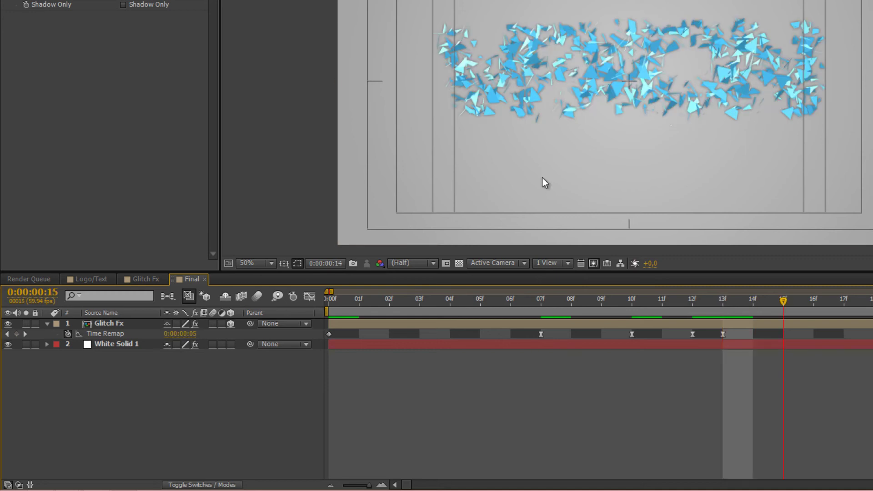
key("Return")
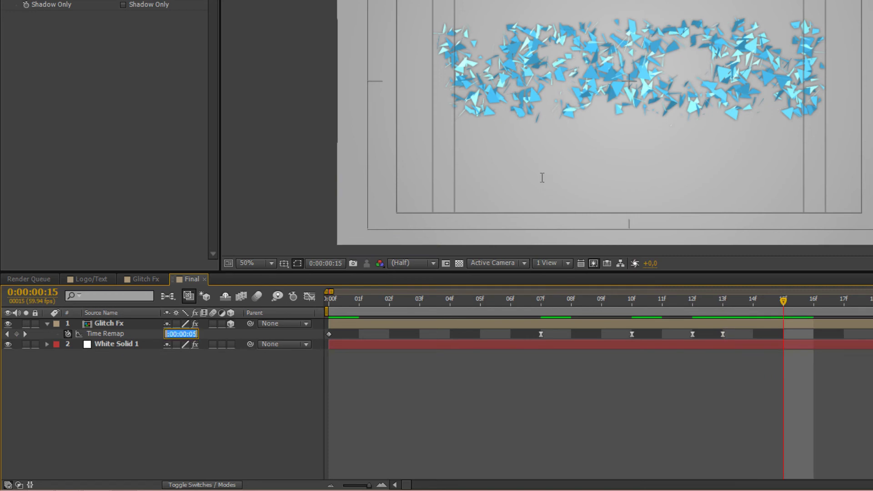
key("Right")
key("BackSpace")
type("0")
key("BackSpace")
type("2")
key("Return")
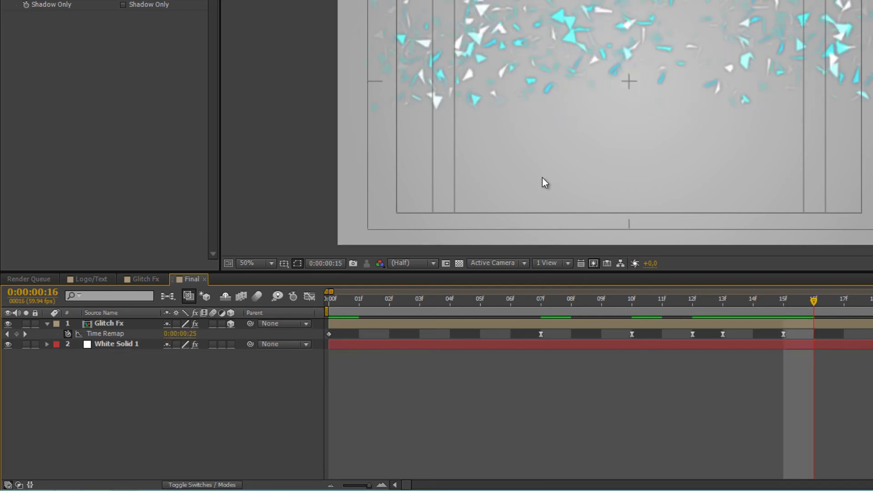
Add a Time Remap keyframe with the value 0:00:00:01 at frame 16
key("Page_Down")
key("Return")
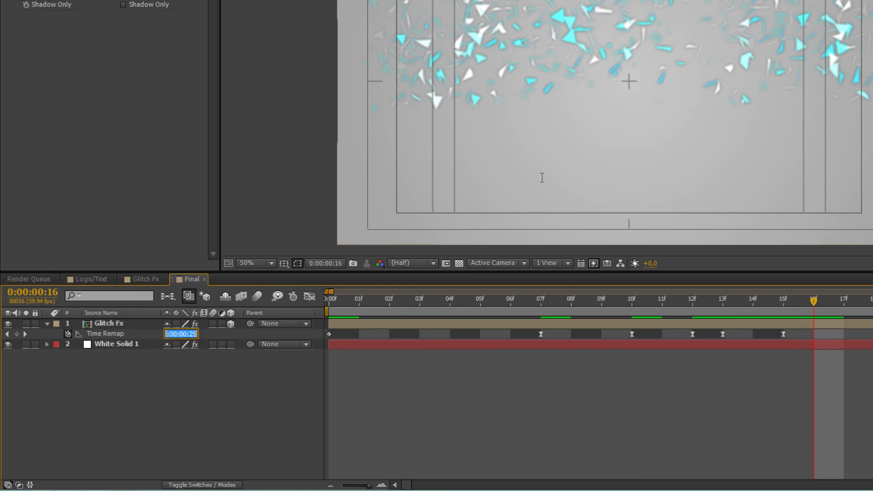
key("Right")
key("ctrl+a")
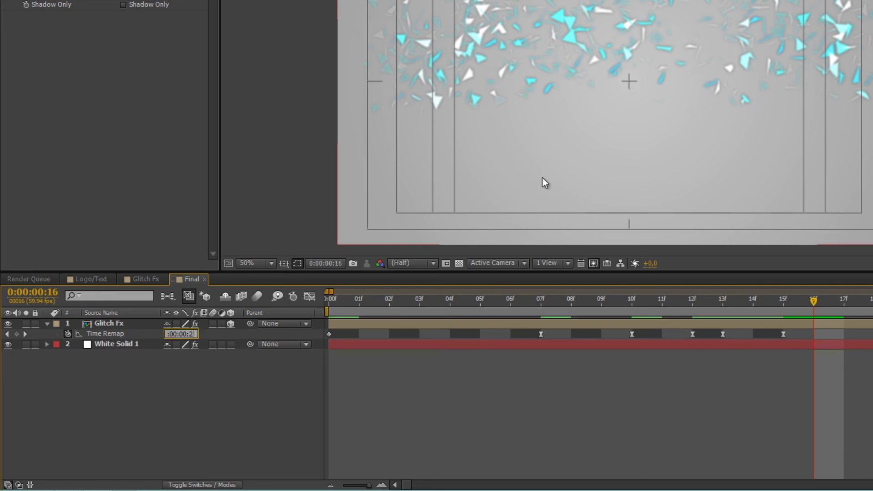
key("BackSpace")
key("BackSpace")
type("01")
key("Return")
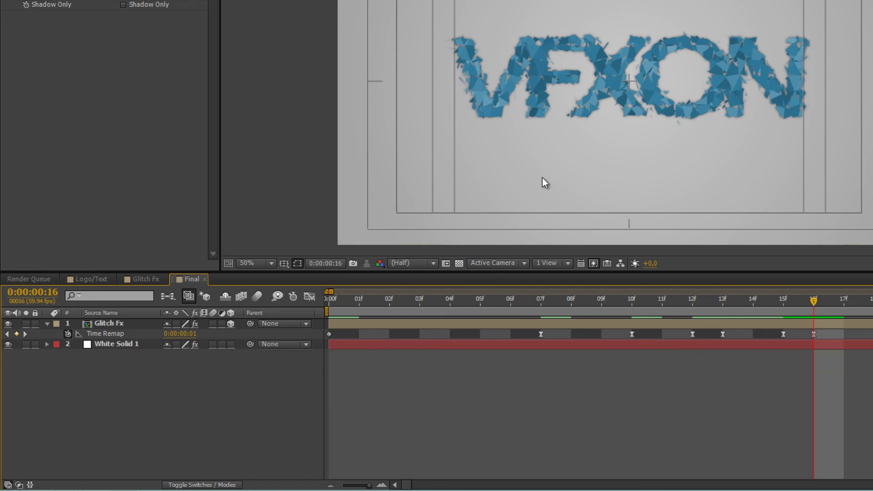
Add a Time Remap keyframe with the value 0:00:00:00 at frame 17
key("Page_Down")
left_click(180, 333)
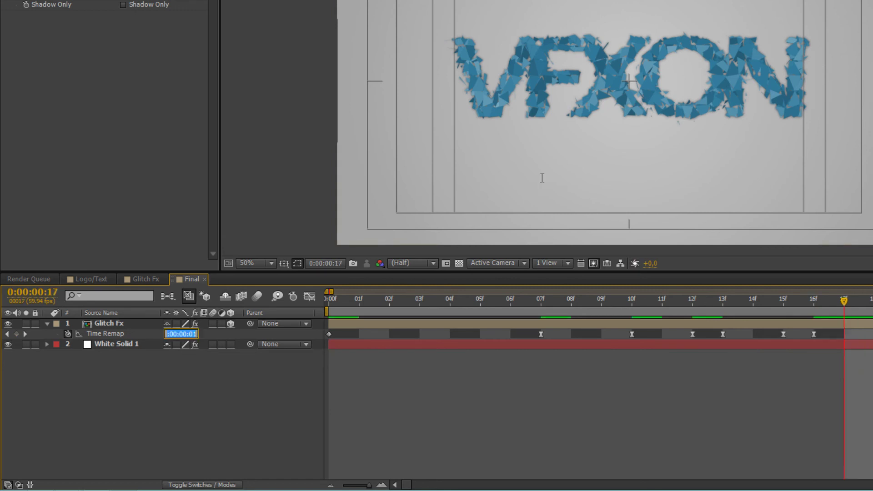
key("Right")
key("BackSpace")
type("0")
key("Return")
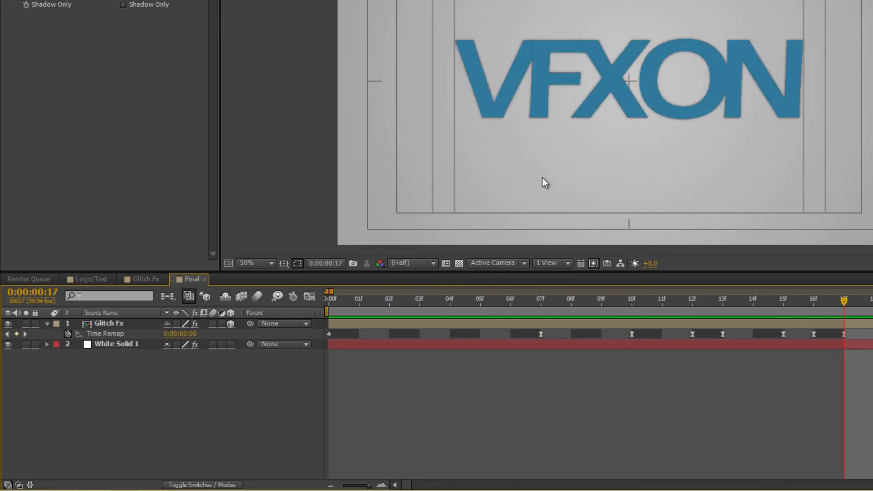
Set the composition's preview resolution to Full and play back the glitch animation
left_click(412, 263)
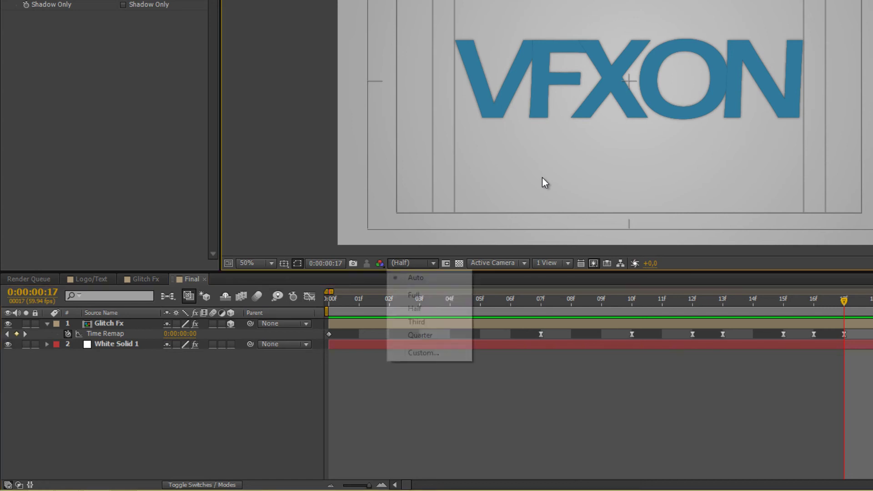
left_click(413, 296)
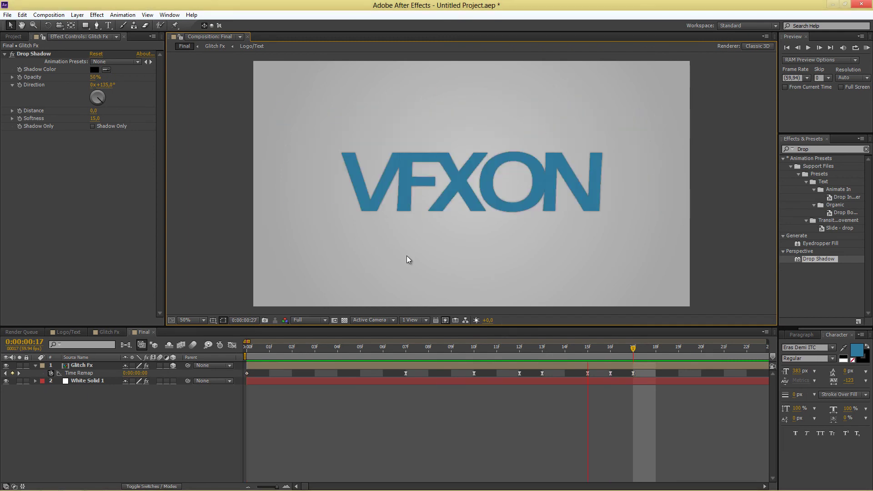
key("space")
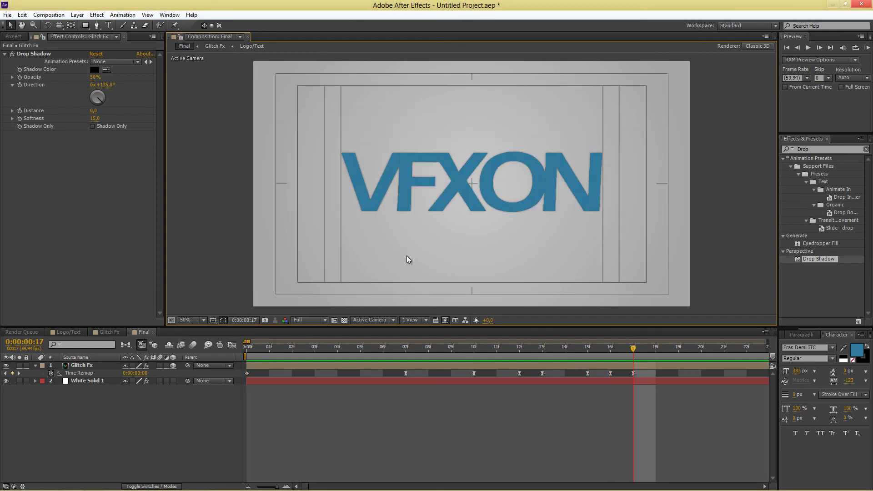
Copy the Glitch Fx layer's Time Remap keyframes and paste them at about the one-second mark
key("minus")
key("minus")
key("minus")
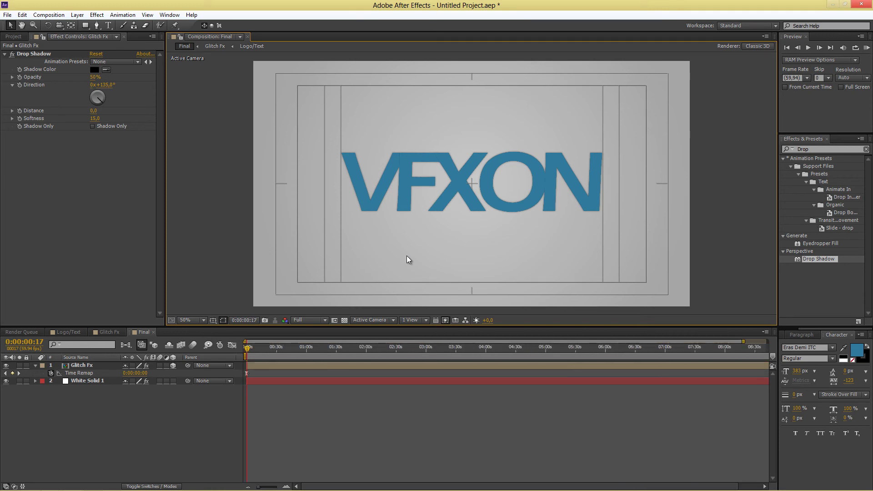
key("equal")
key("equal")
key("equal")
key("equal")
key("equal")
key("equal")
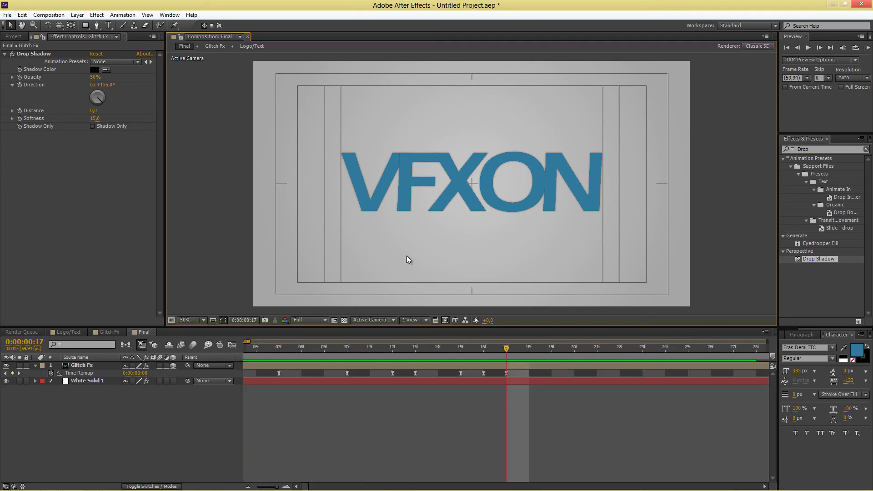
key("minus")
key("minus")
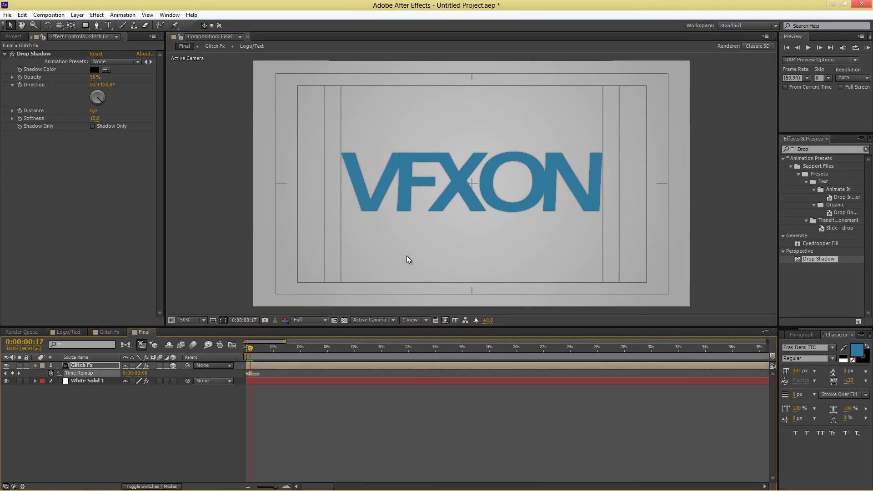
key("space")
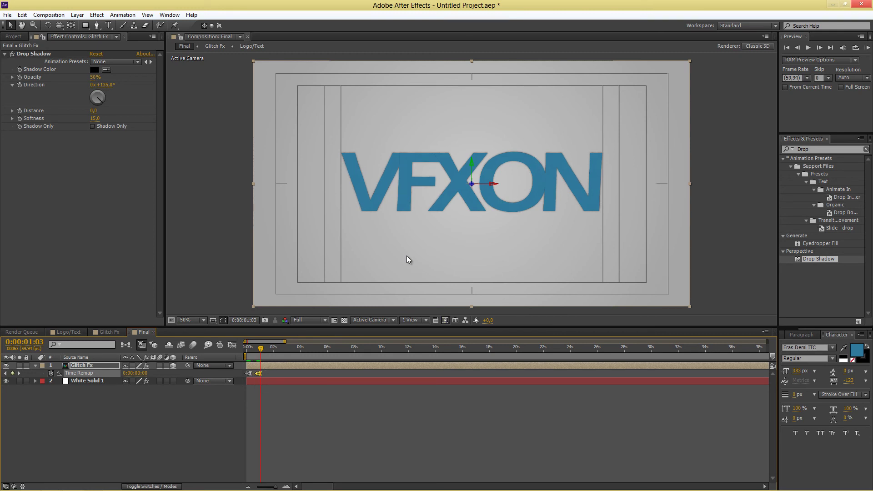
Stretch the pasted Time Remap keyframes out to about the two-second mark and preview the slower second glitch
left_click_drag(260, 373, 273, 373)
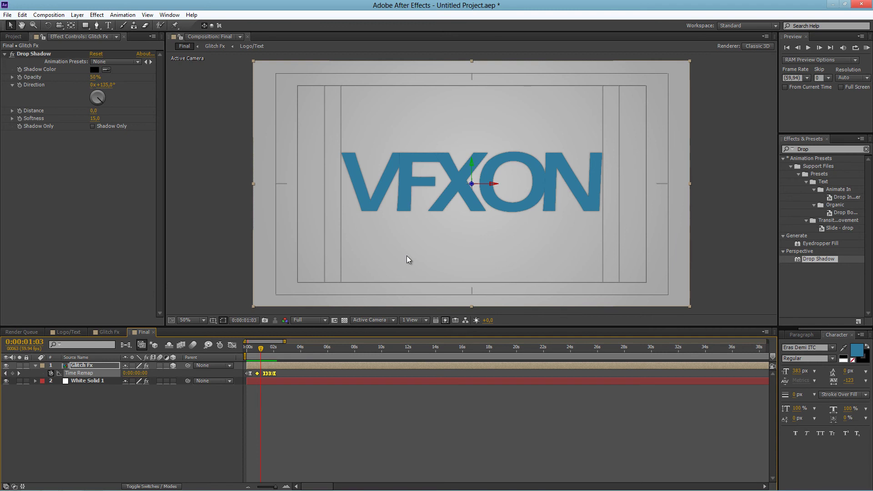
key("KP_0")
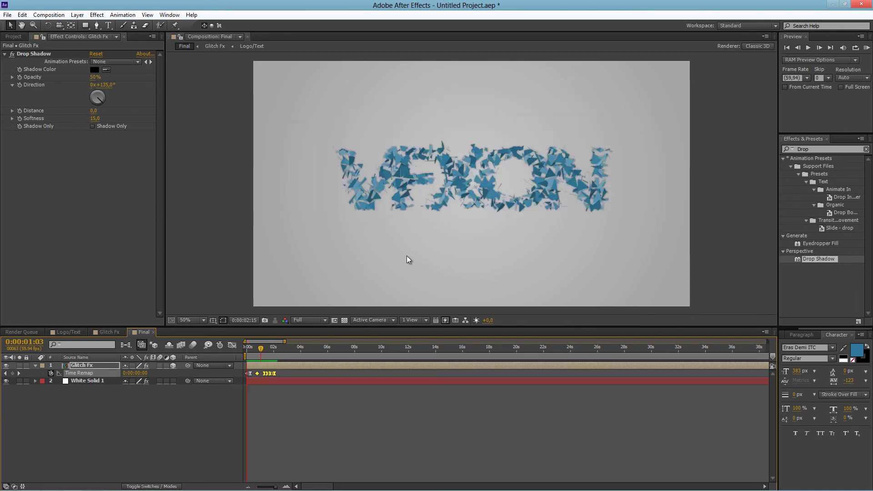
key("space")
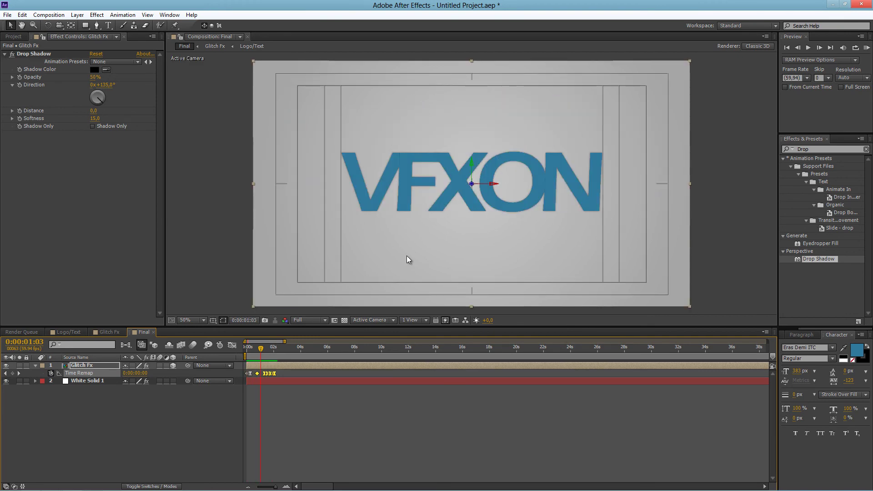